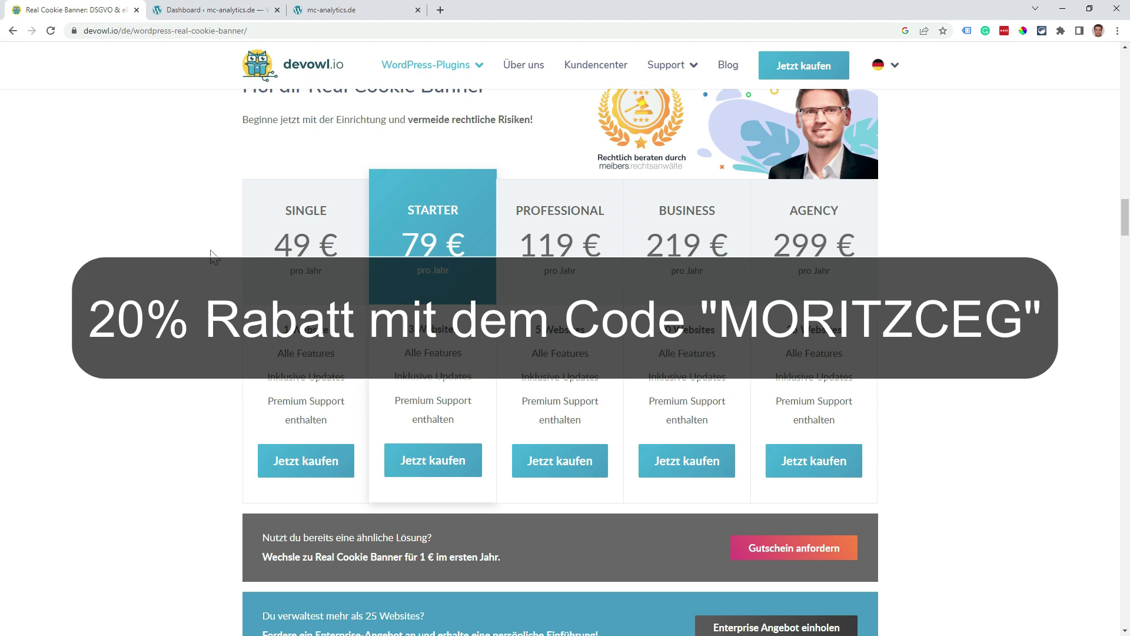
Review the Real Cookie Banner licence plans together with the voucher and enterprise offers on the pricing page
scroll(213, 377, "down", 4)
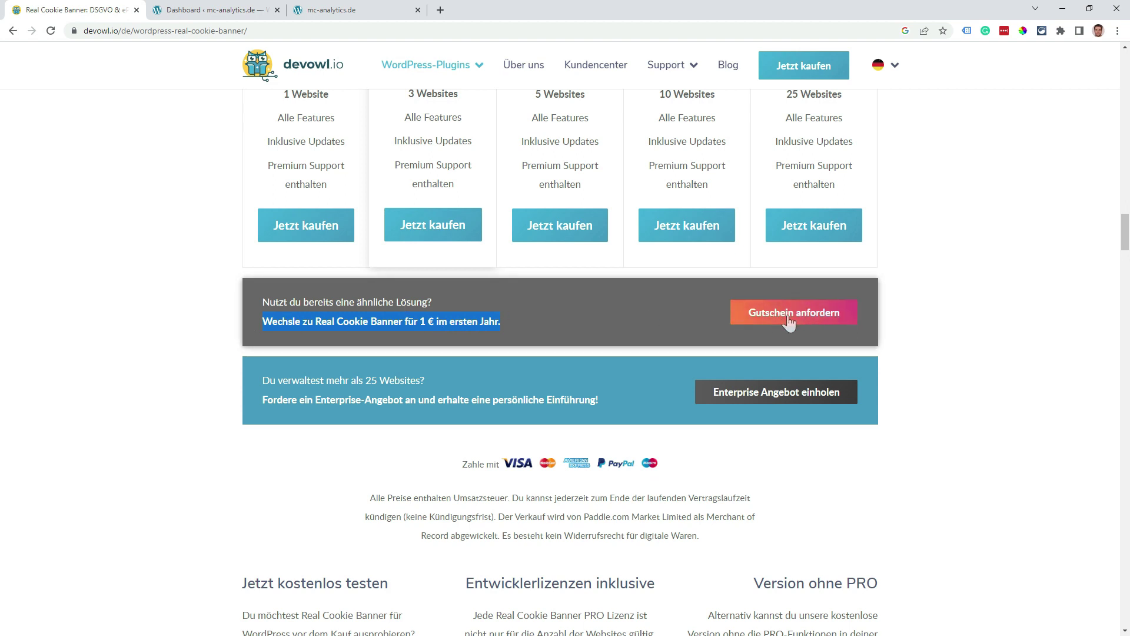
left_click(218, 308)
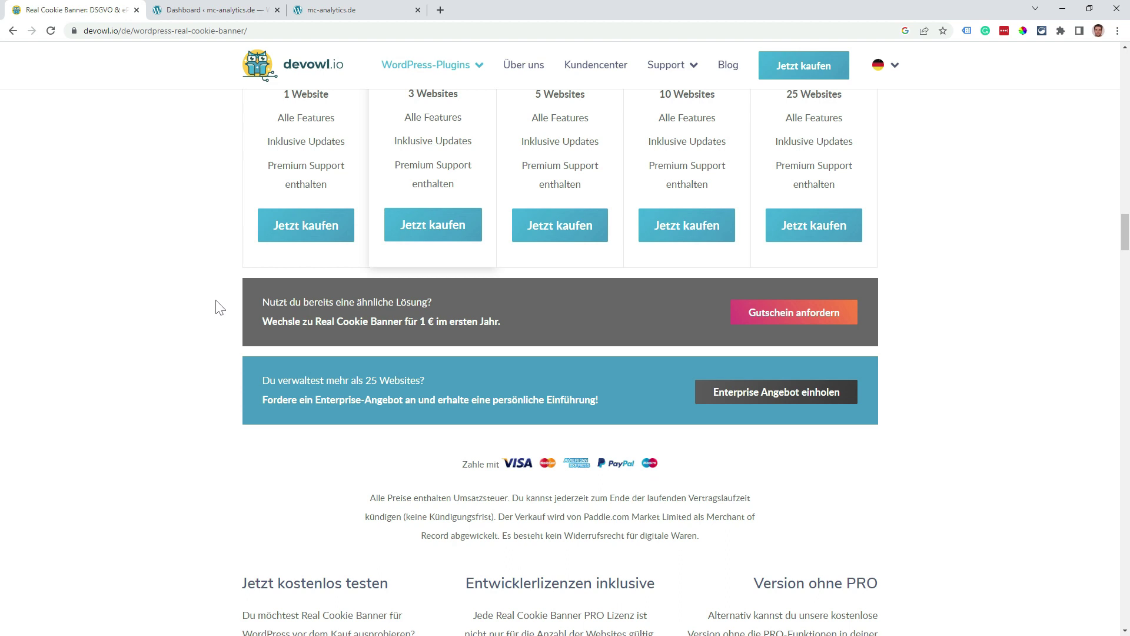
scroll(215, 294, "up", 5)
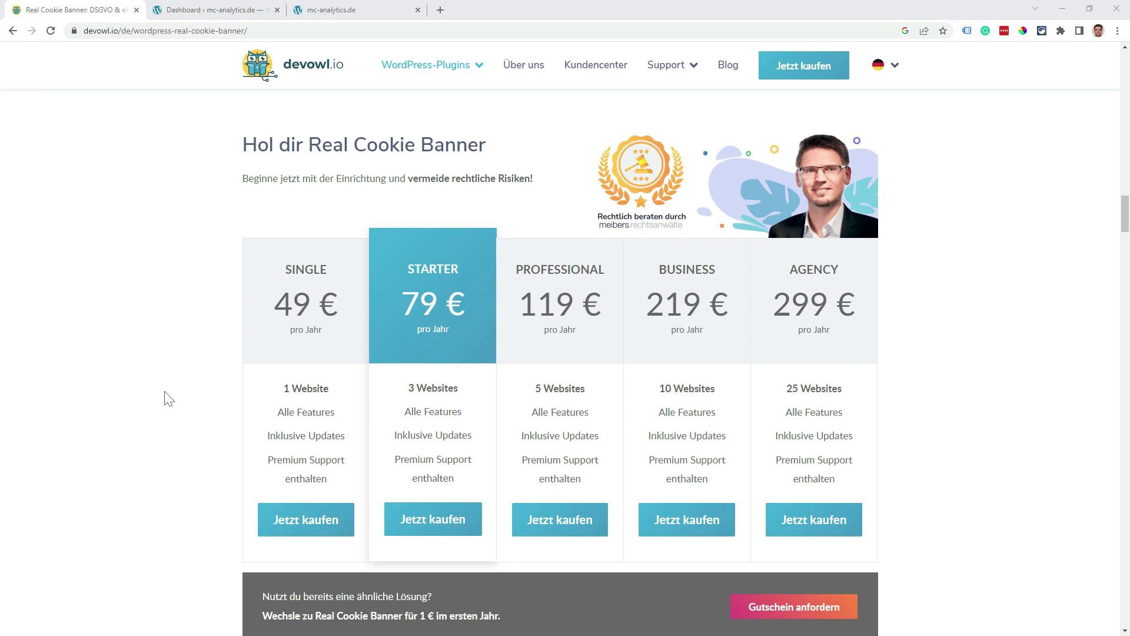
Switch to the WordPress dashboard, view the mc-analytics.de homepage, and return to the dashboard
left_click(197, 13)
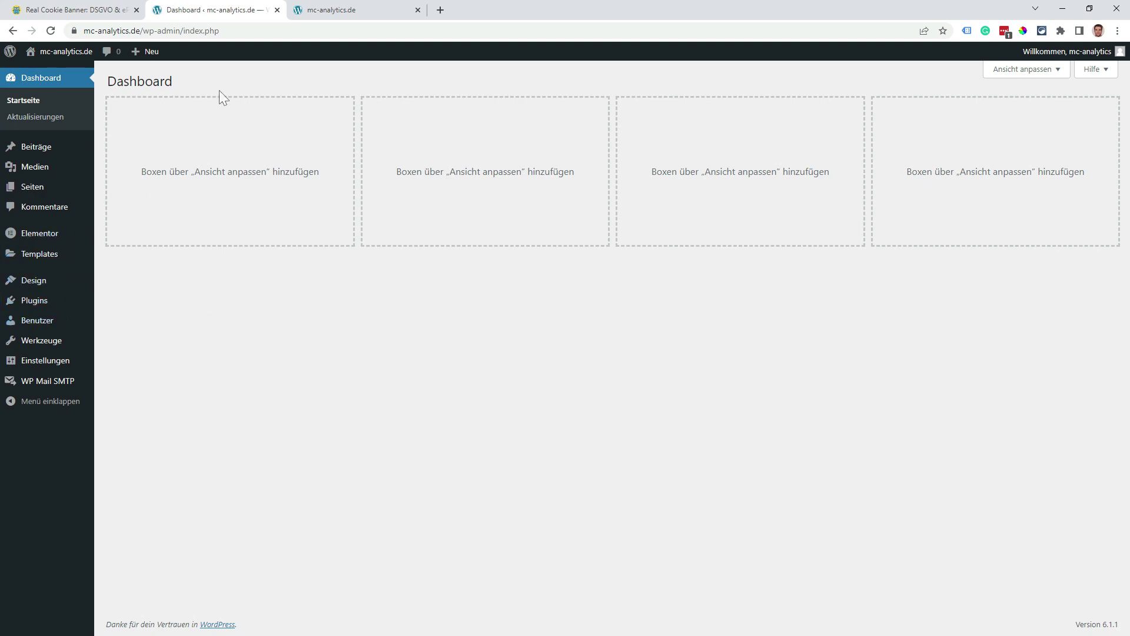
left_click(335, 10)
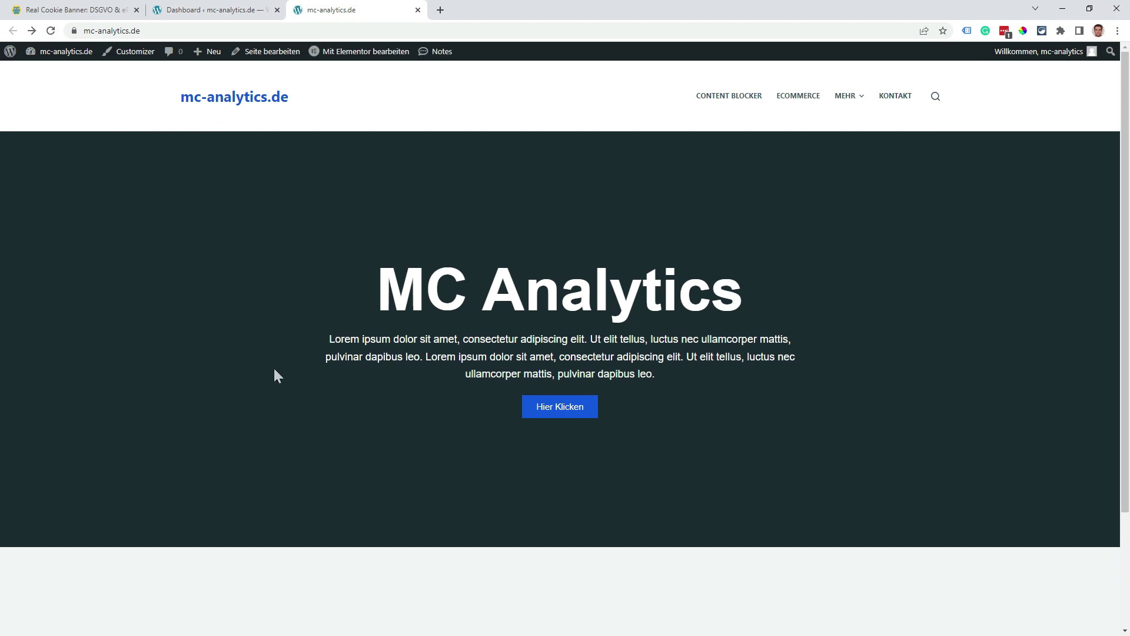
left_click(215, 10)
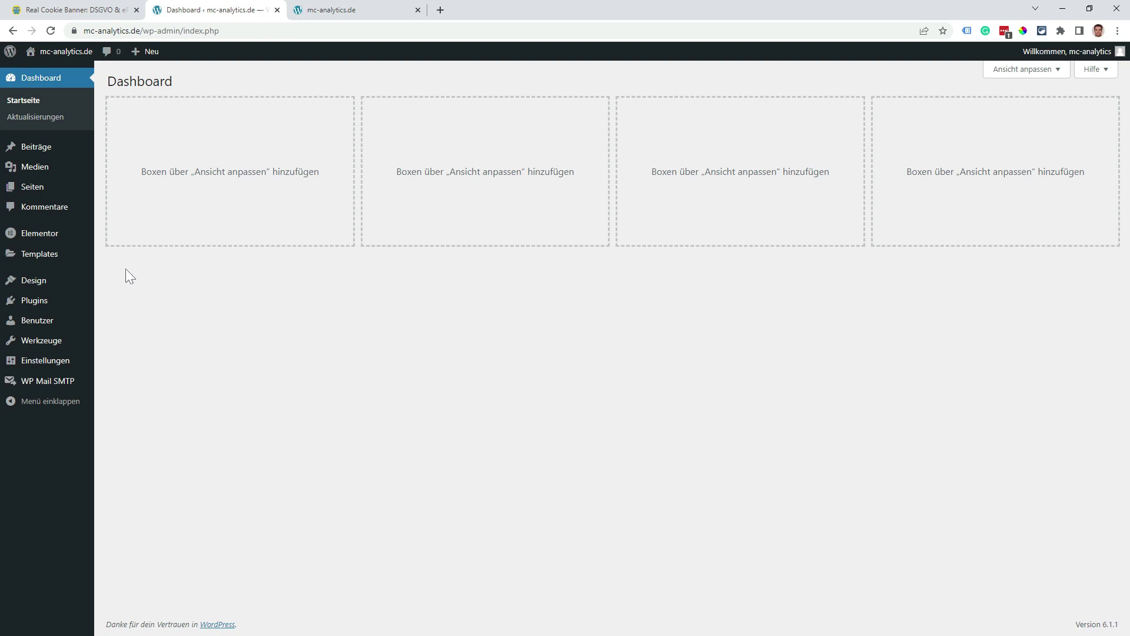
Upload real-cookie-banner-pro-3.5.3-plugin.zip as a new WordPress plugin, install it and activate it
mouse_move(40, 307)
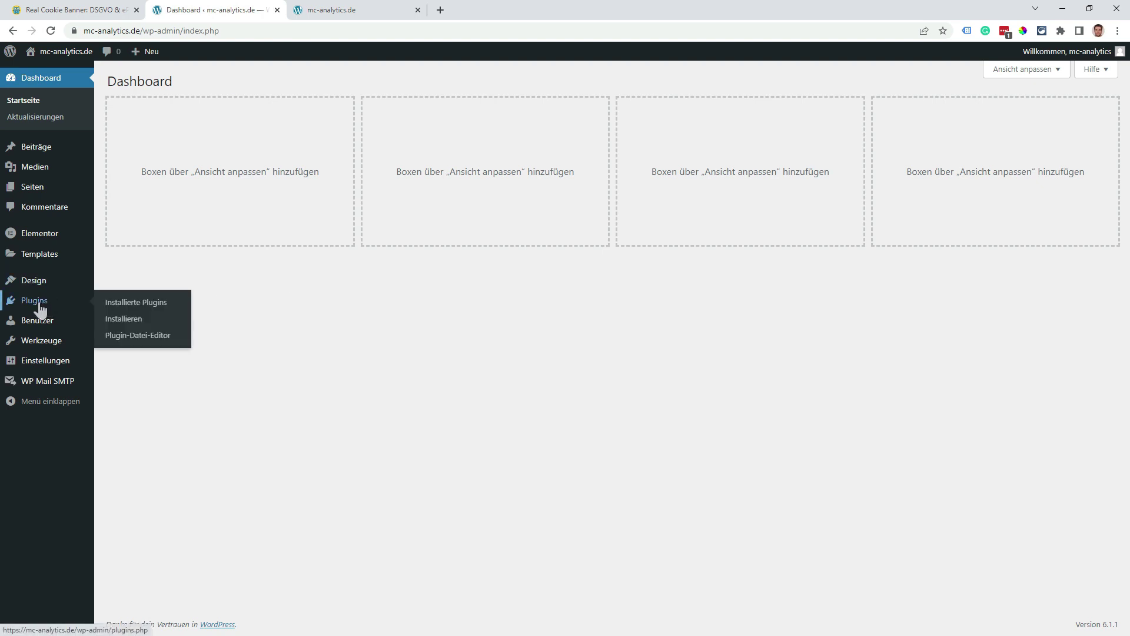
left_click(127, 324)
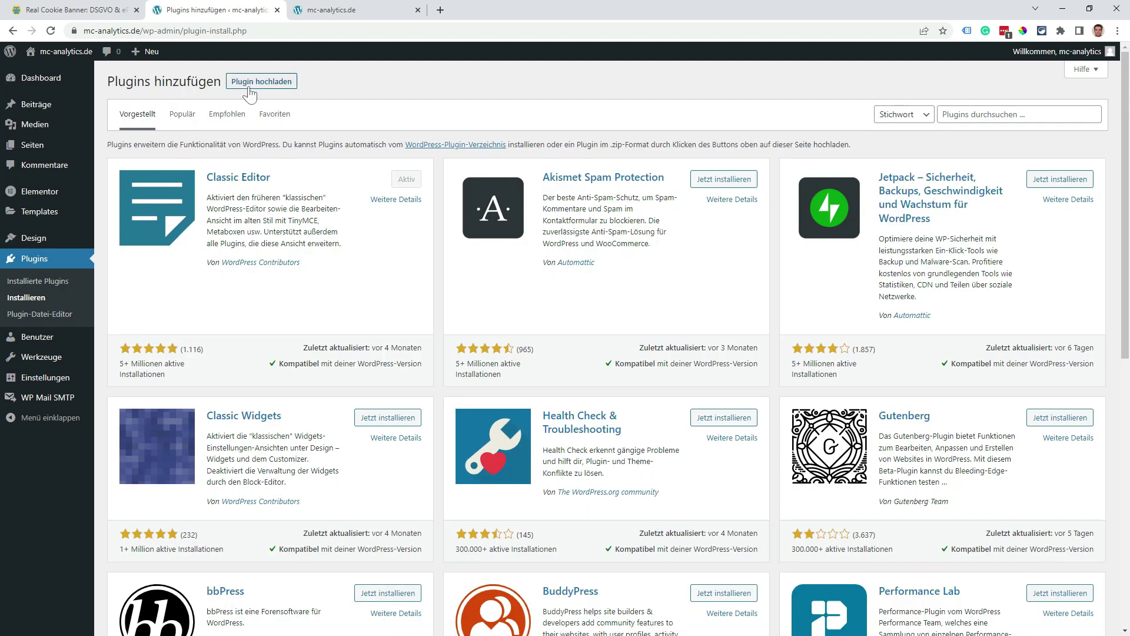
left_click(251, 89)
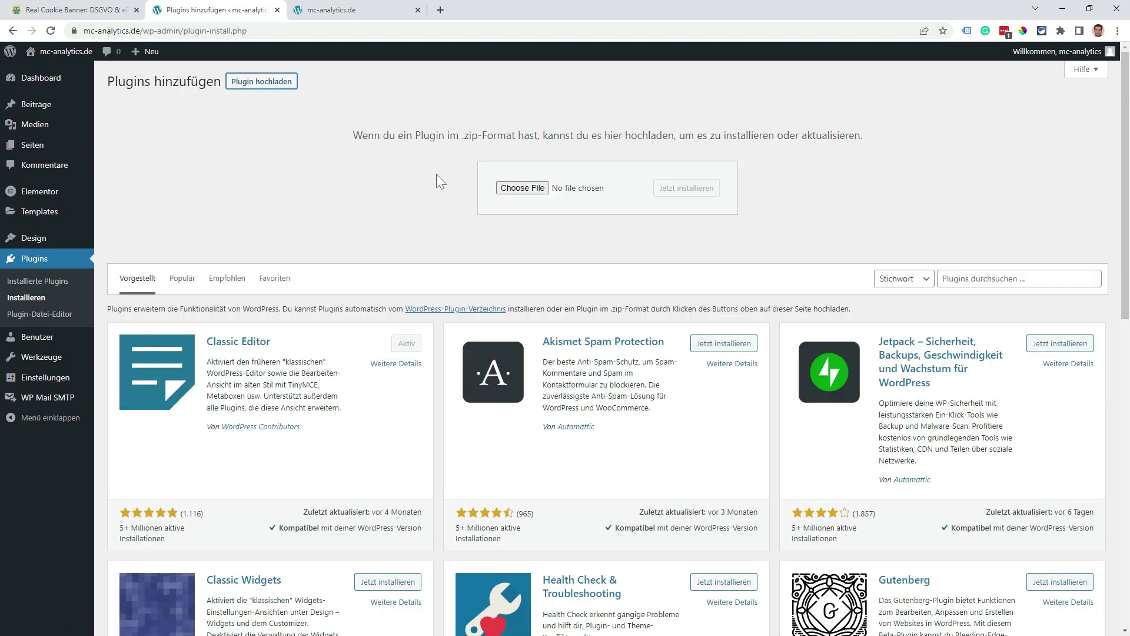
left_click(526, 188)
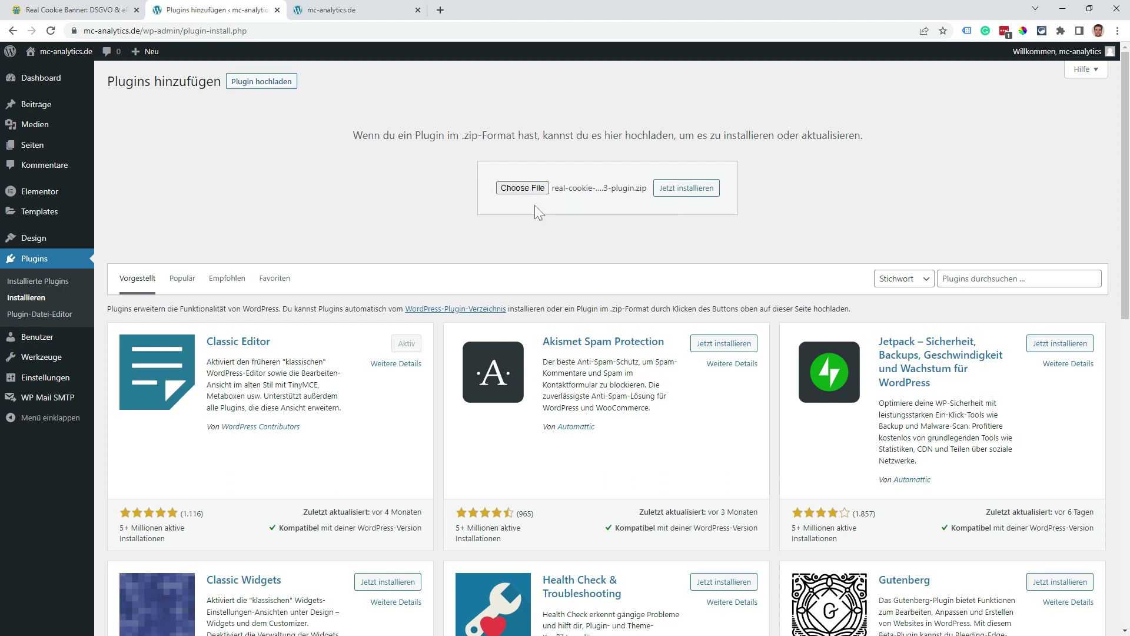
left_click(688, 190)
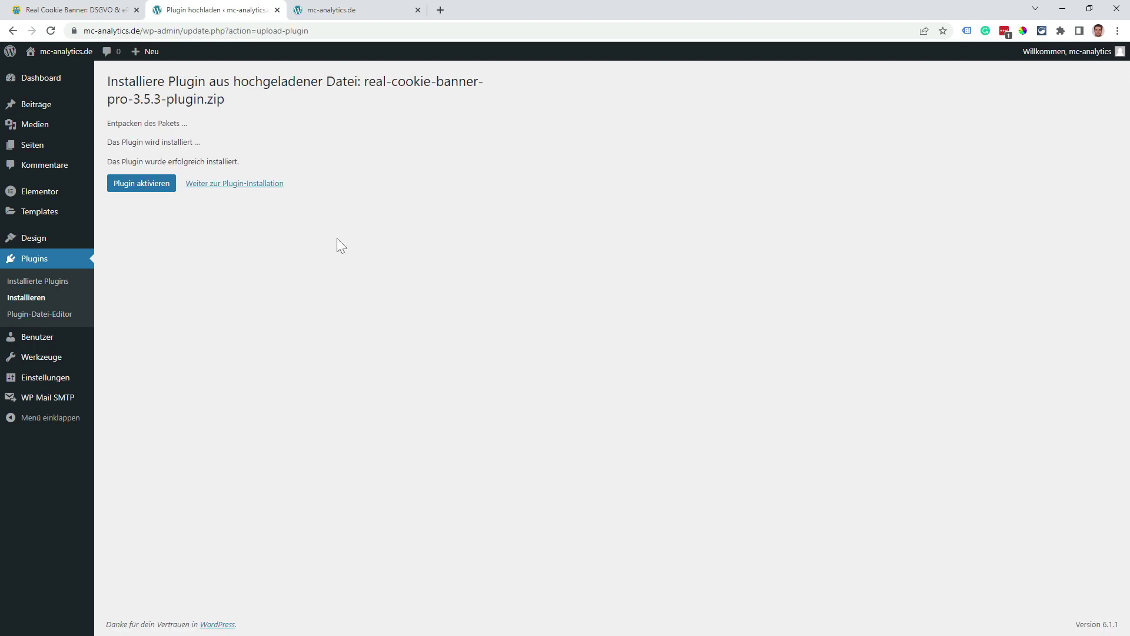
left_click(151, 187)
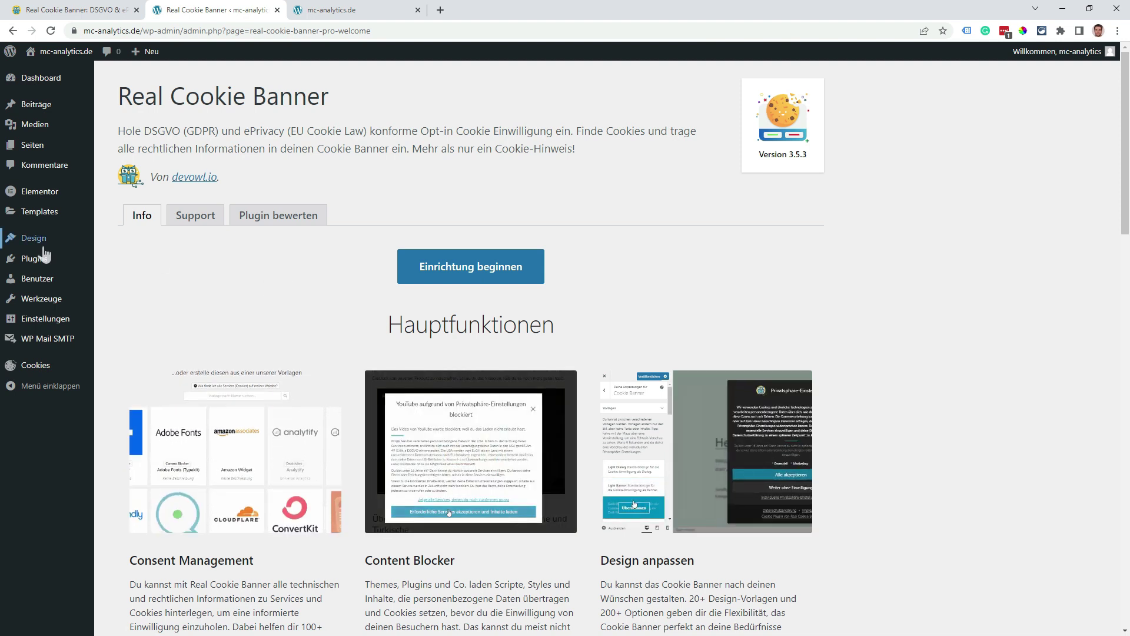
Open the plugin's licence activation page, and add a Real Cookie Banner PRO licence described as "mc analytics" in the devowl.io customer centre
left_click(37, 369)
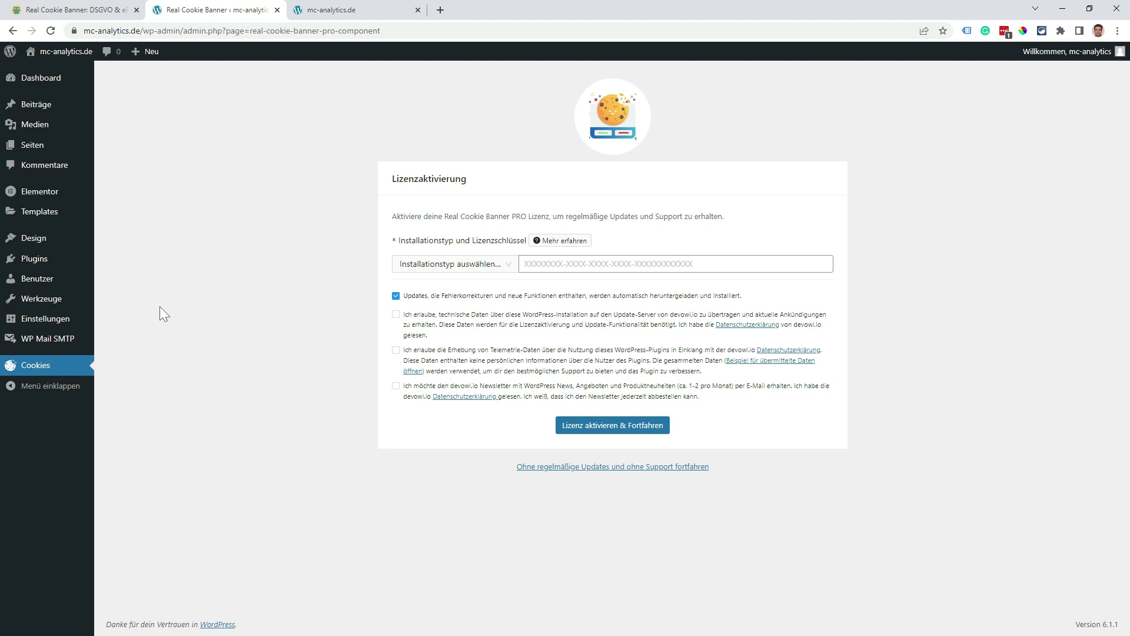
left_click(569, 264)
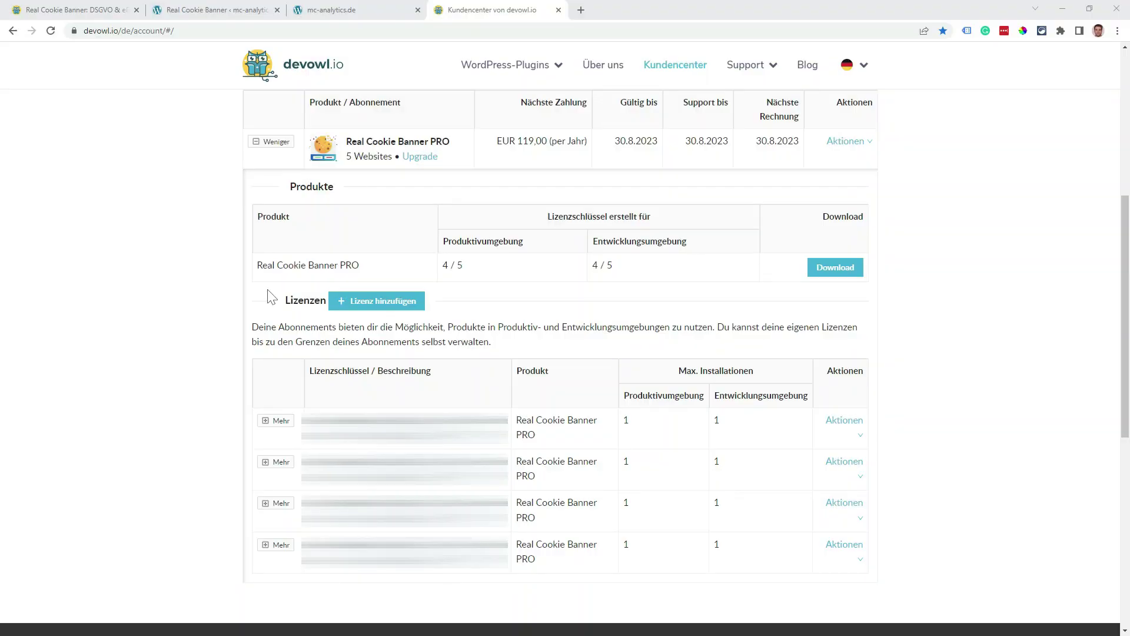
left_click(383, 301)
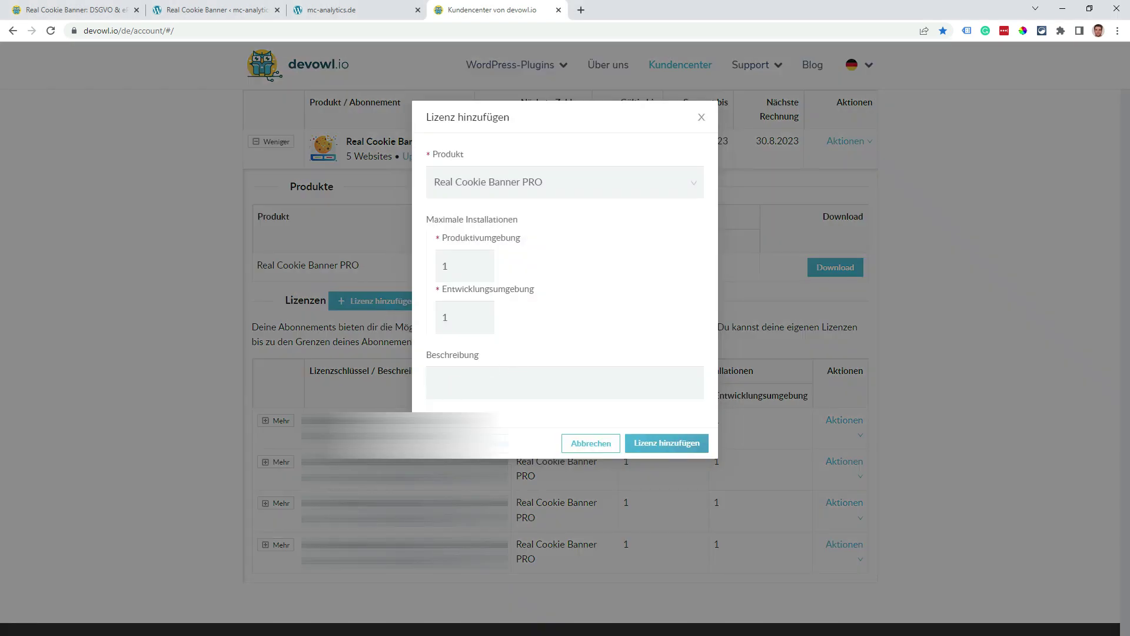
left_click(565, 382)
type("mc analytics")
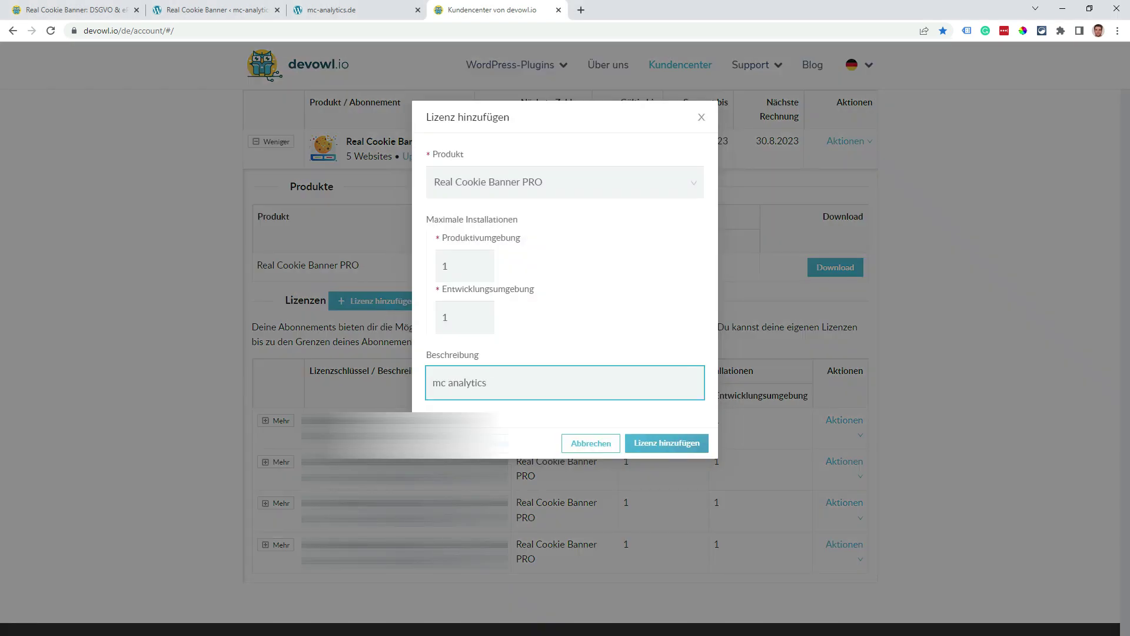
left_click(656, 447)
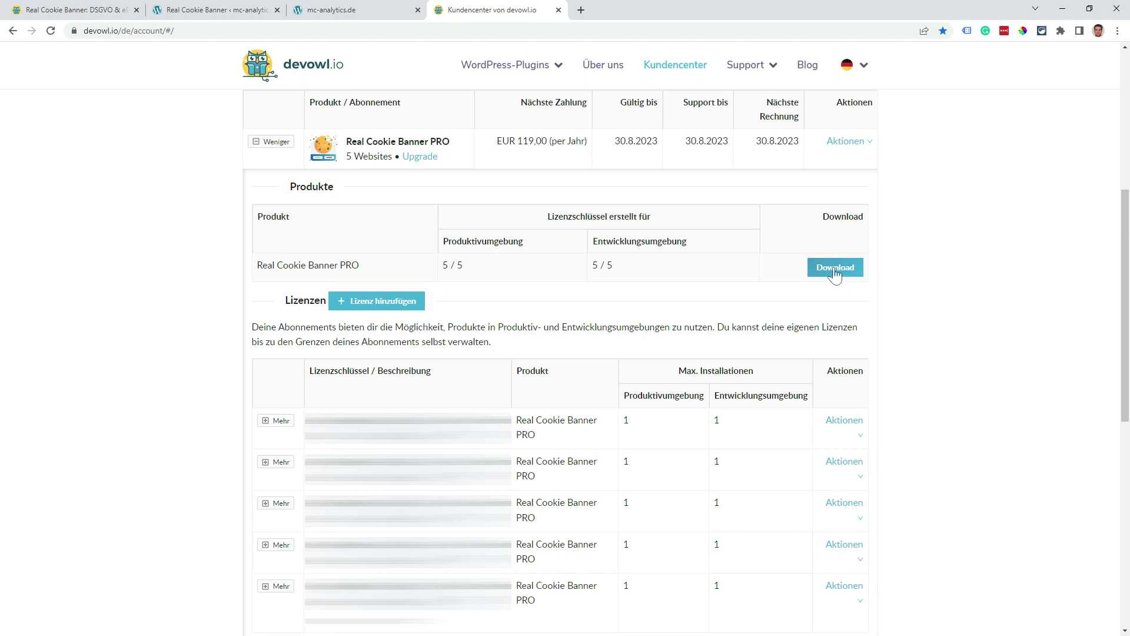
Copy the newly added licence's key from the customer centre and paste it into the licence key field in WordPress
scroll(894, 293, "down", 2)
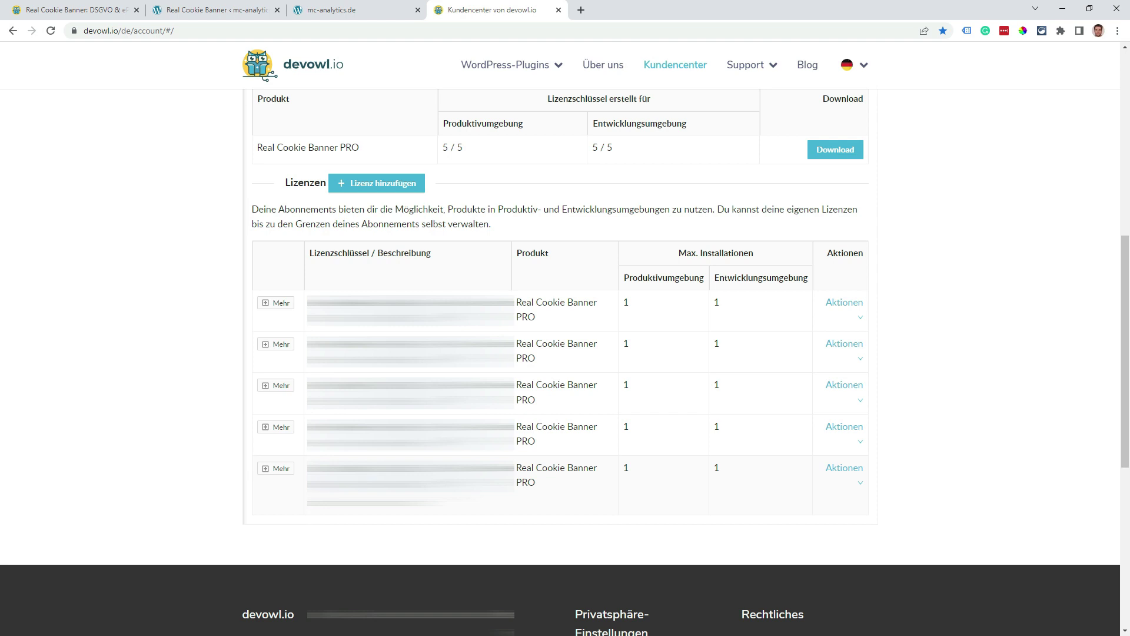
triple_click(410, 475)
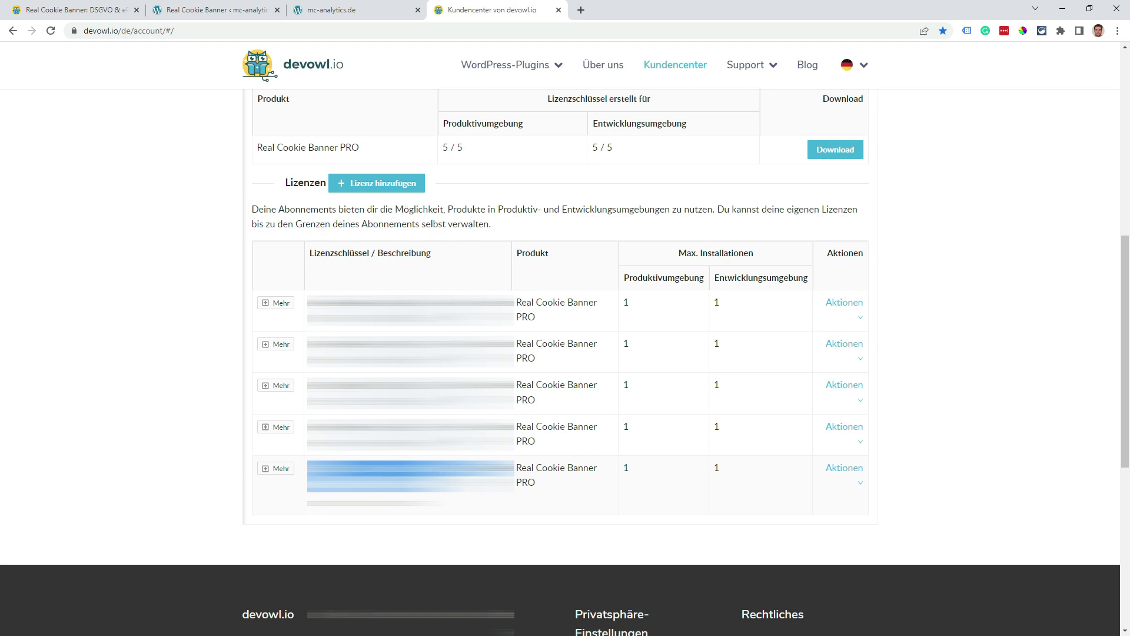
left_click(203, 10)
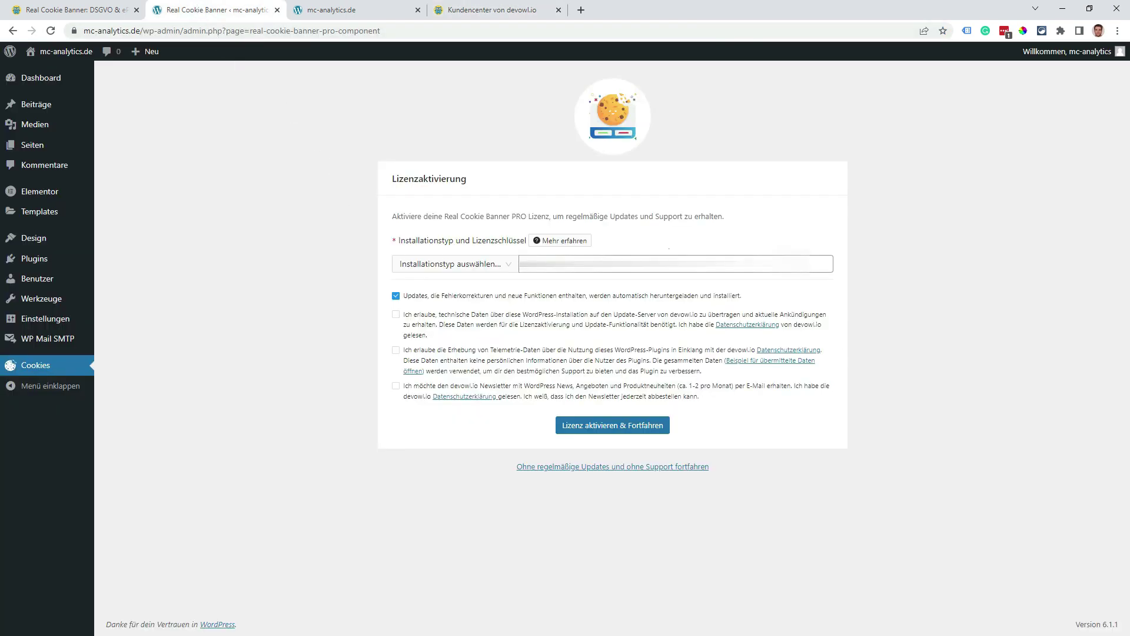
left_click(521, 267)
key("ctrl+v")
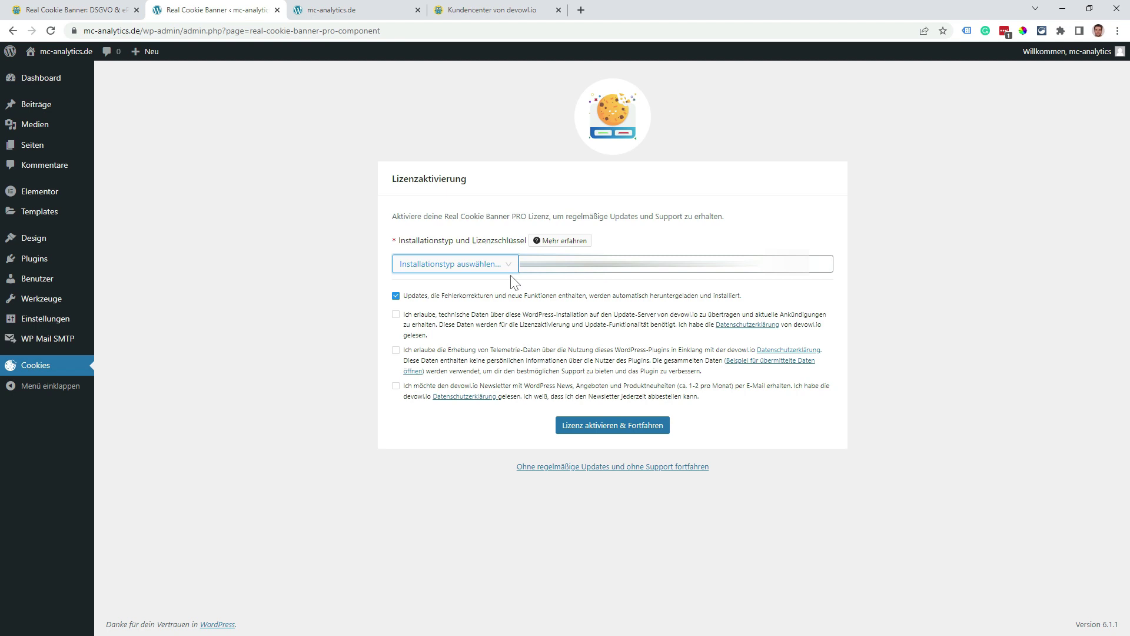
Activate the licence with installation type Produktion, allowing technical data transfer to the update server and telemetry data collection
mouse_move(508, 269)
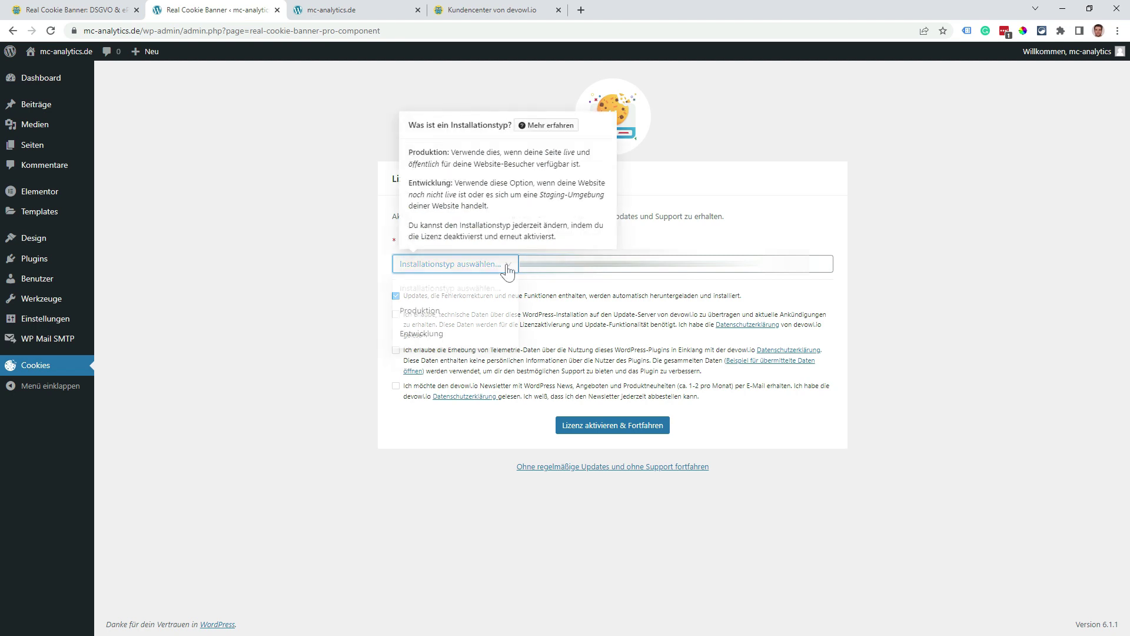
left_click(505, 266)
left_click(434, 321)
left_click(620, 279)
left_click(397, 315)
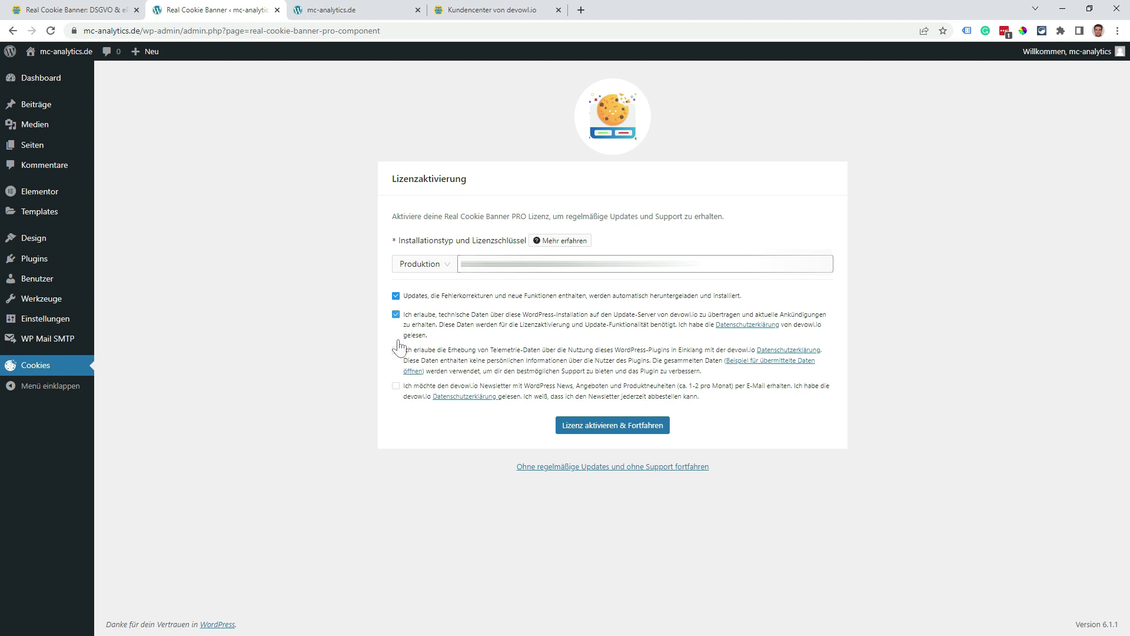
left_click(395, 350)
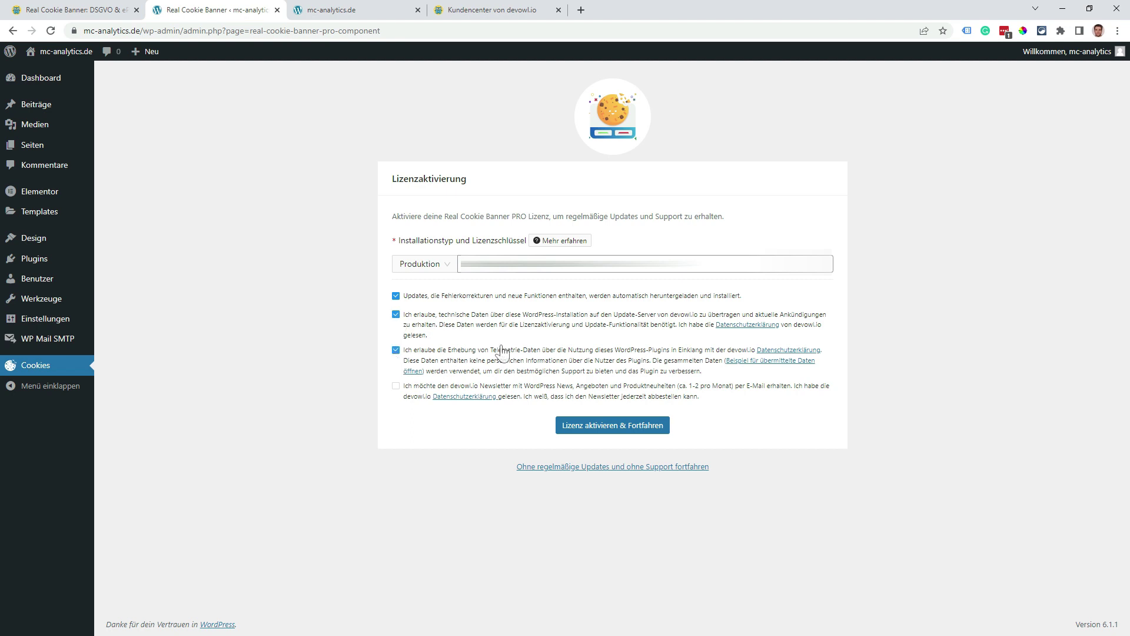
left_click(616, 433)
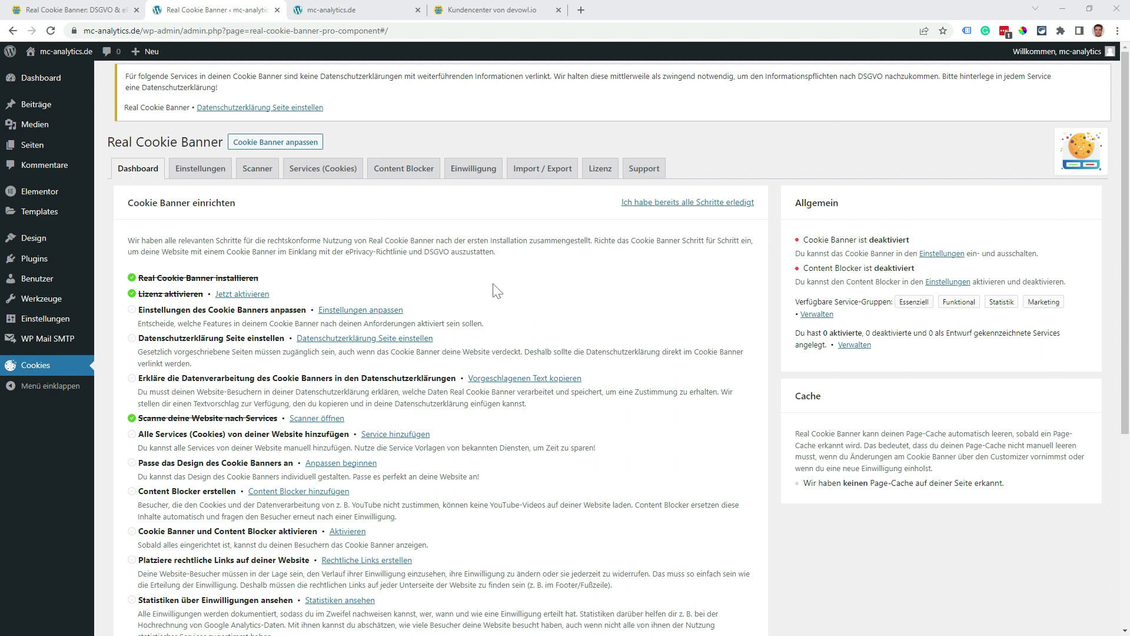
Examine the Real Cookie Banner dashboard, including the setup checklist and the Statistiken section
mouse_move(162, 272)
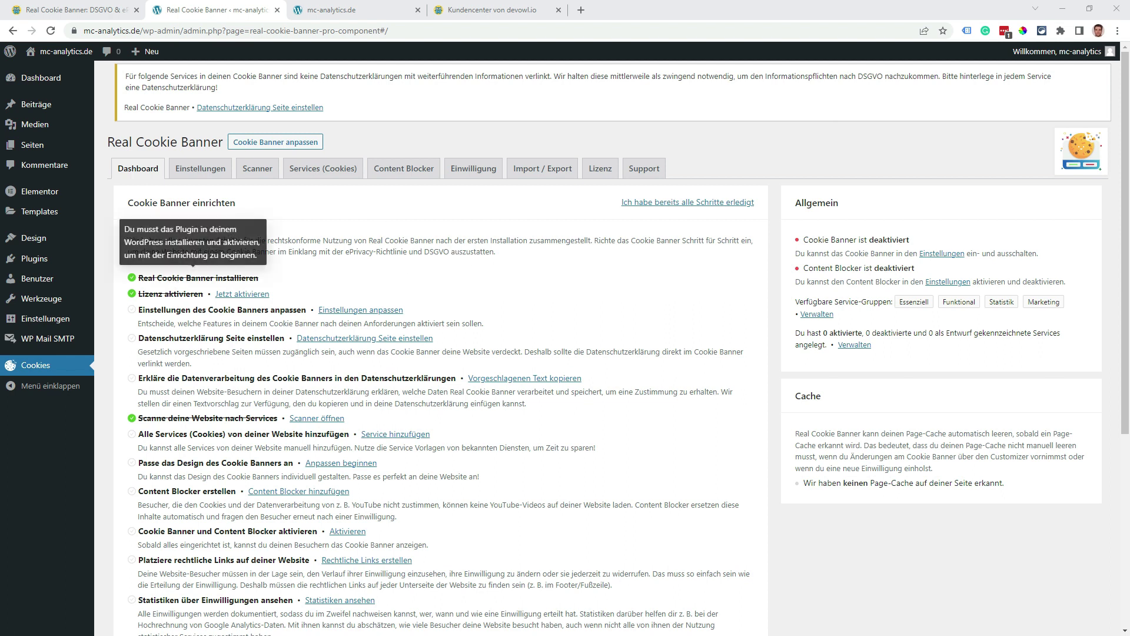
mouse_move(171, 293)
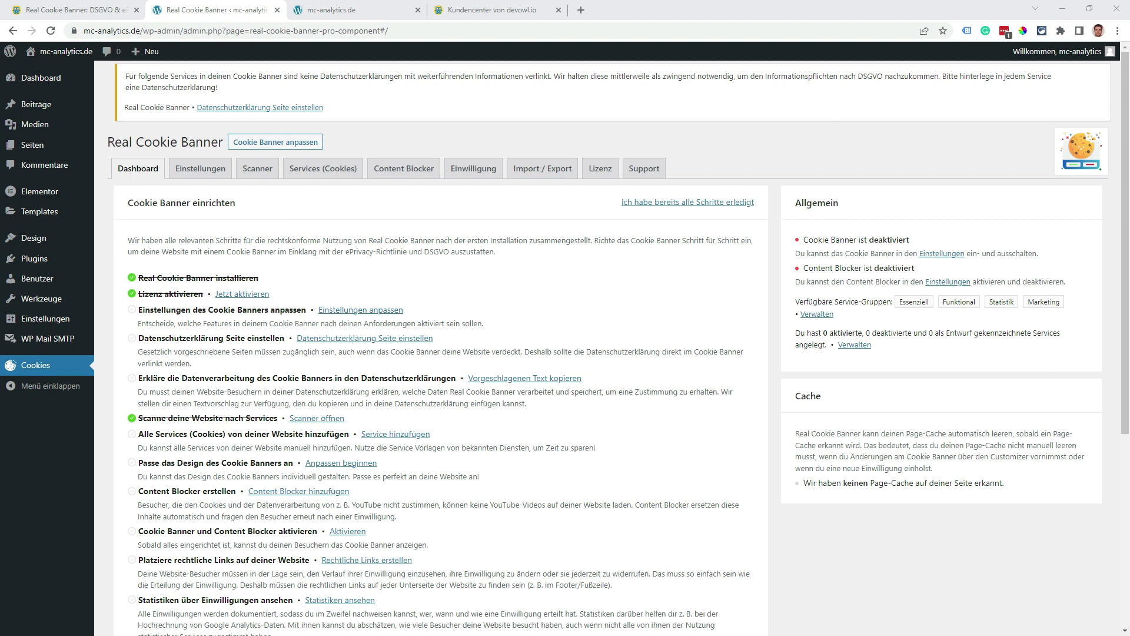
mouse_move(152, 418)
scroll(177, 471, "down", 1)
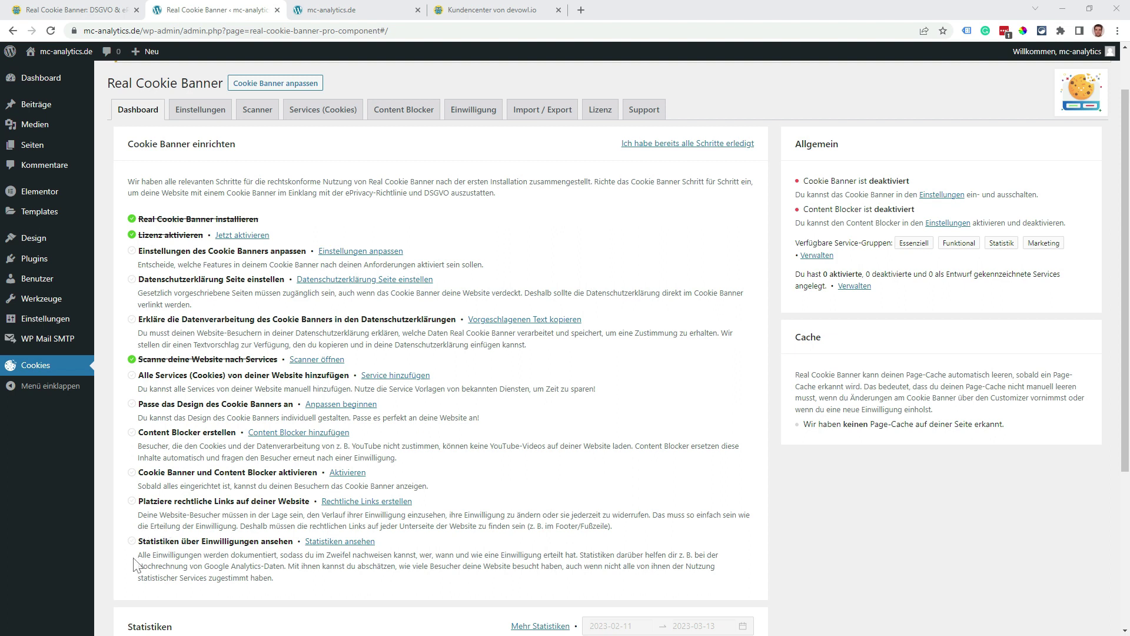
scroll(129, 559, "down", 4)
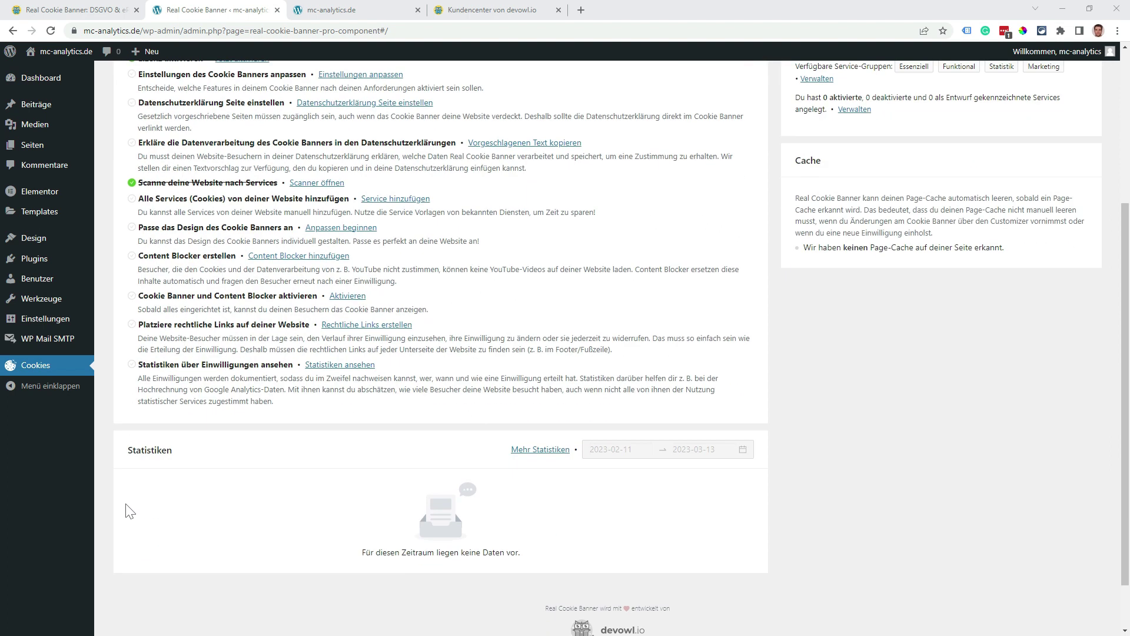
left_click_drag(176, 390, 126, 391)
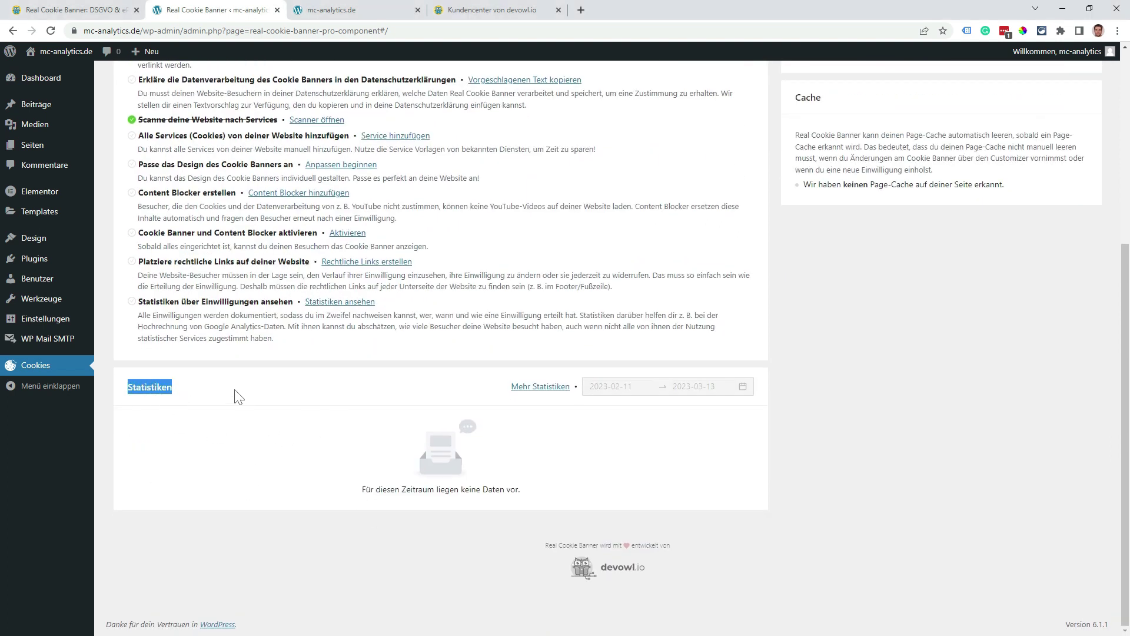
left_click(184, 390)
scroll(147, 341, "up", 2)
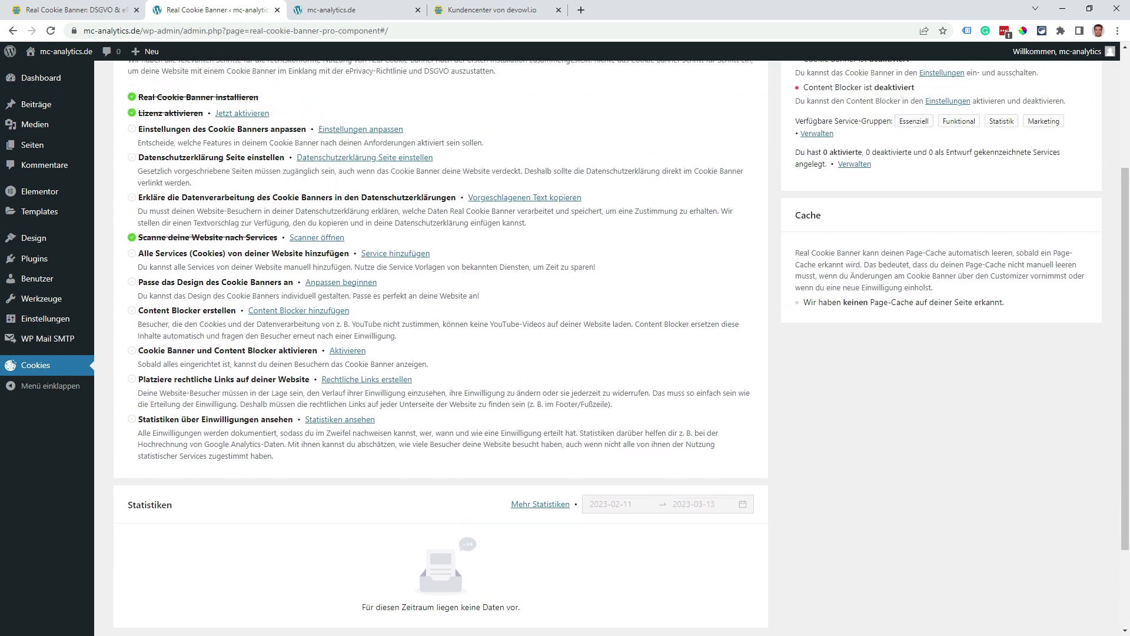
scroll(146, 341, "up", 3)
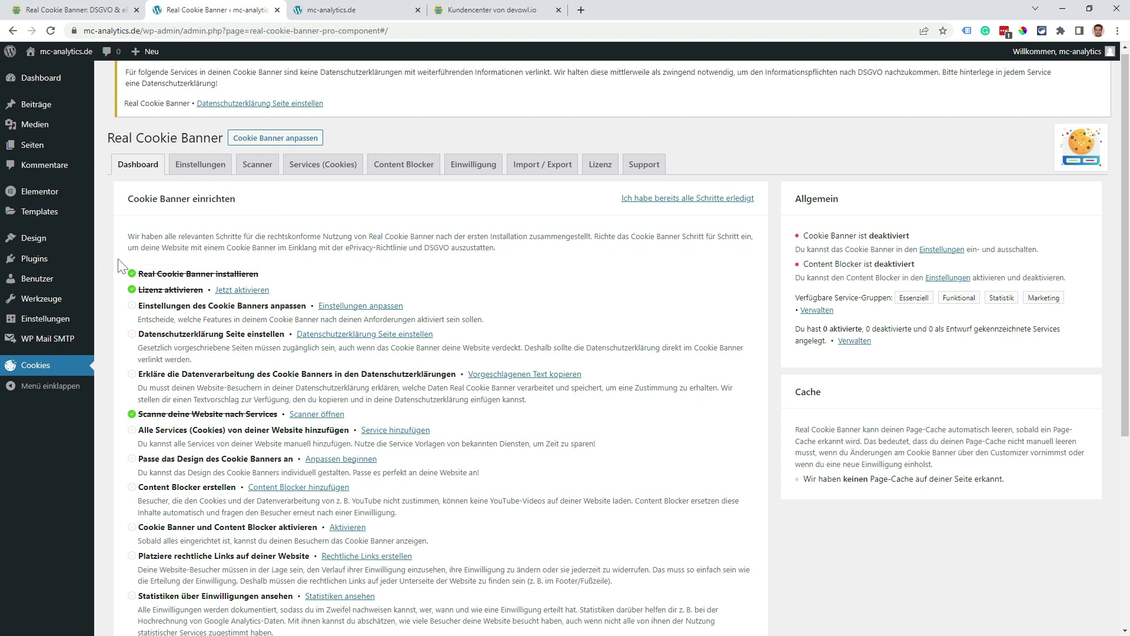
scroll(115, 247, "up", 1)
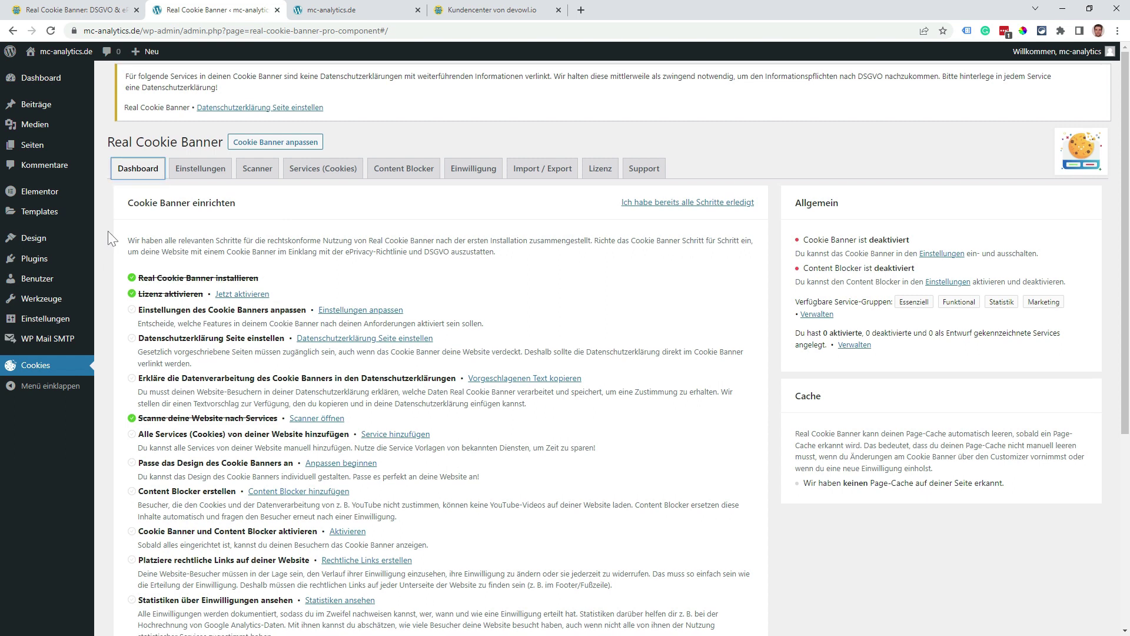
Enable the Cookie Banner/Dialog in the plugin's general settings, accept the liability notice for the suggested texts, and save the settings
left_click(201, 171)
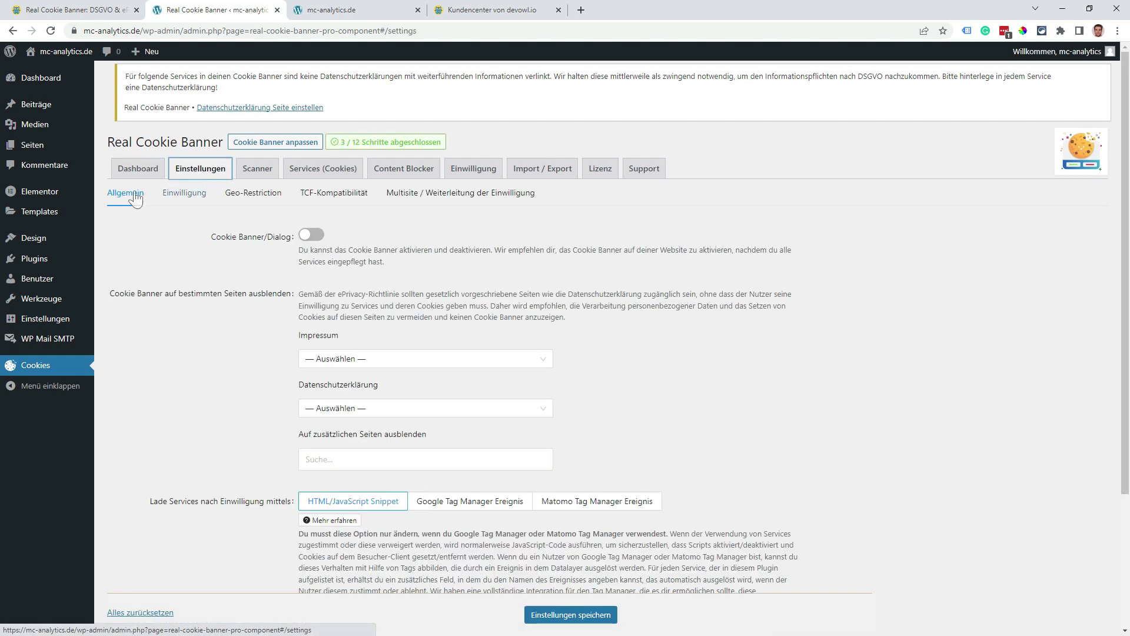
left_click(311, 236)
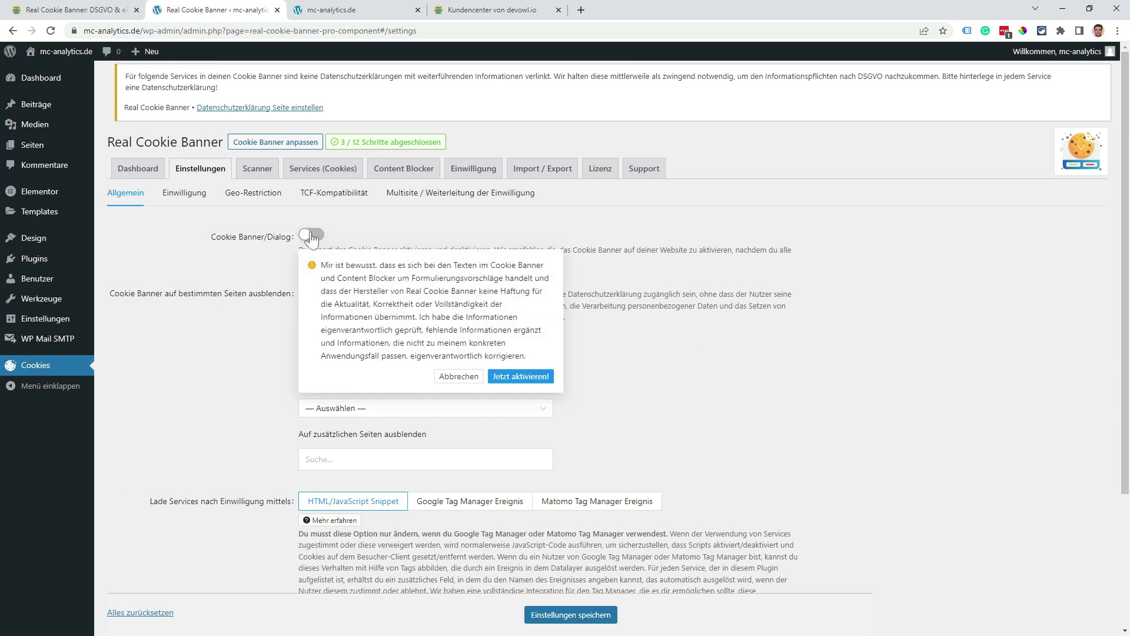
left_click(311, 235)
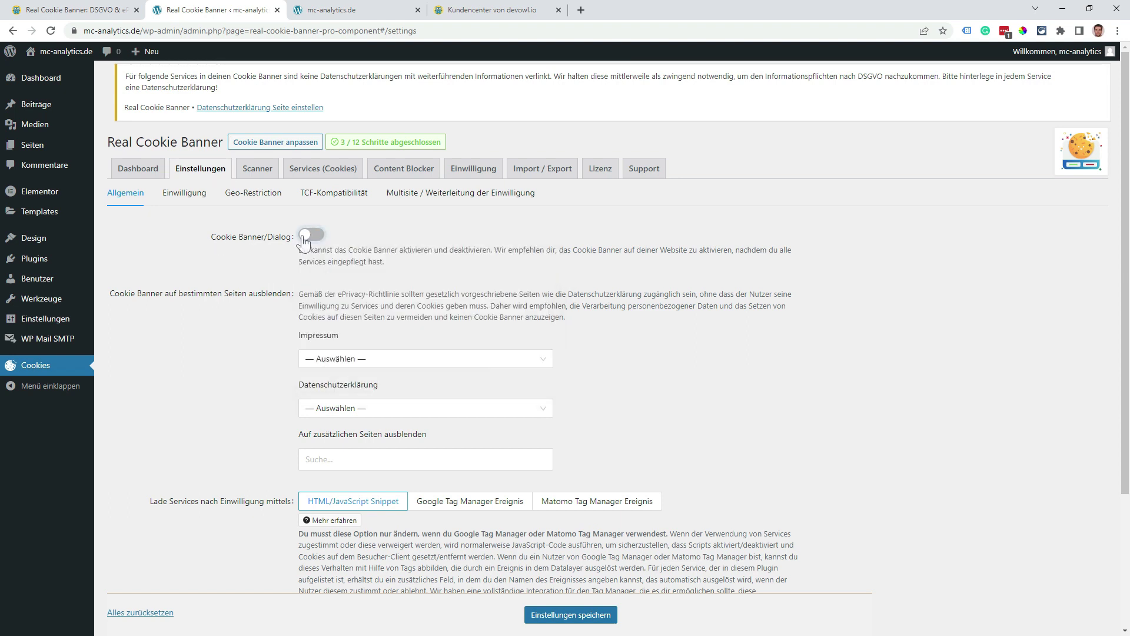
left_click(347, 9)
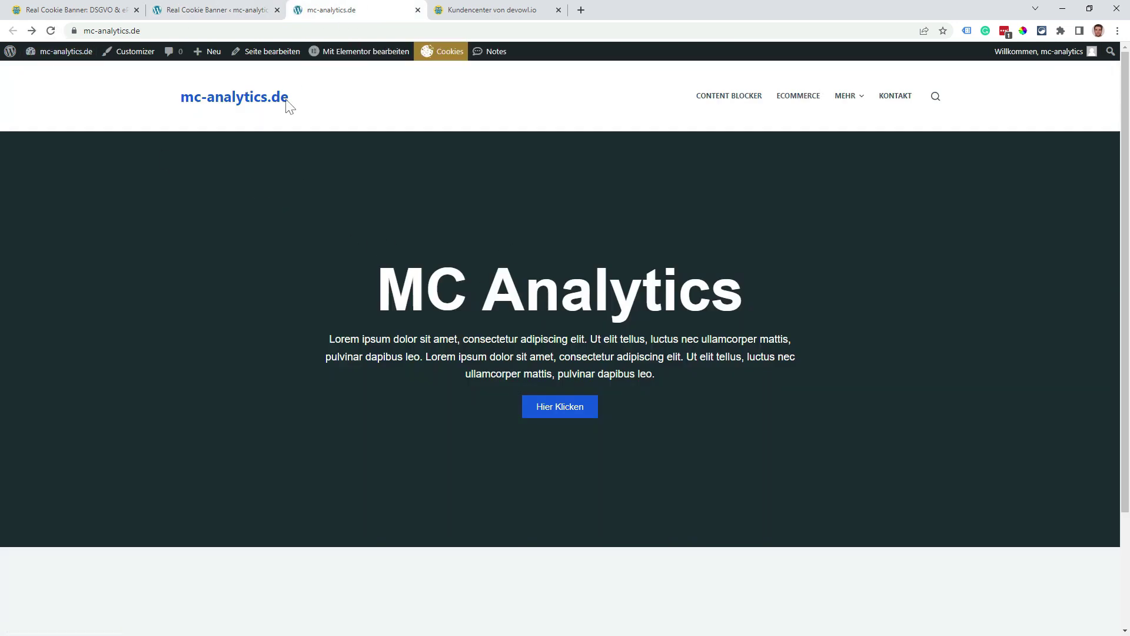
left_click(224, 10)
left_click(313, 236)
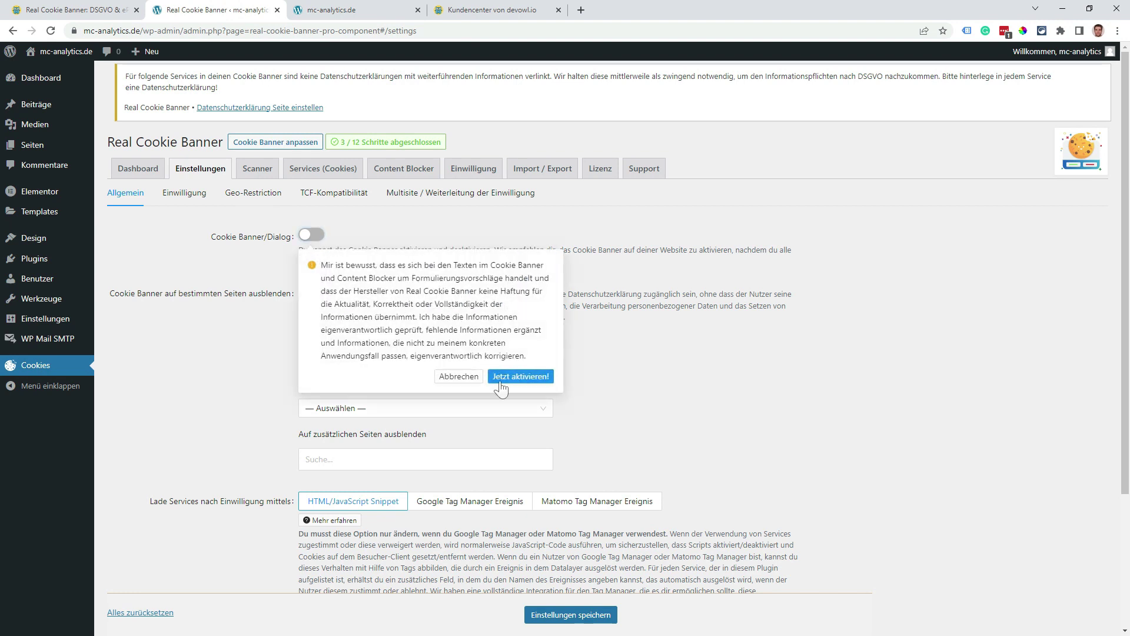
left_click(586, 374)
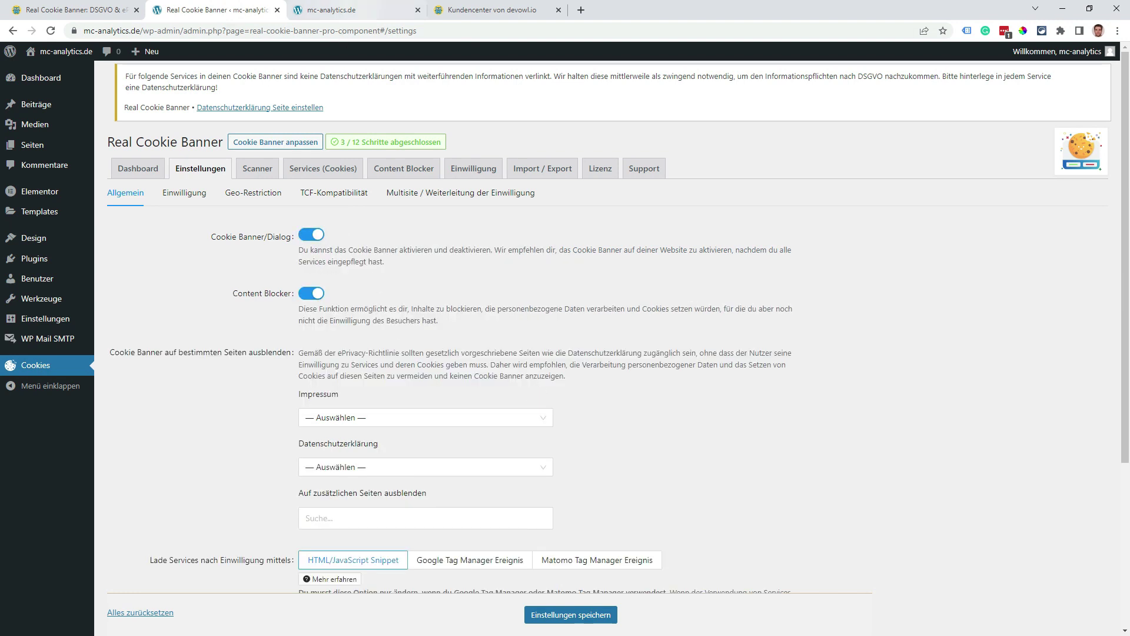
left_click(562, 616)
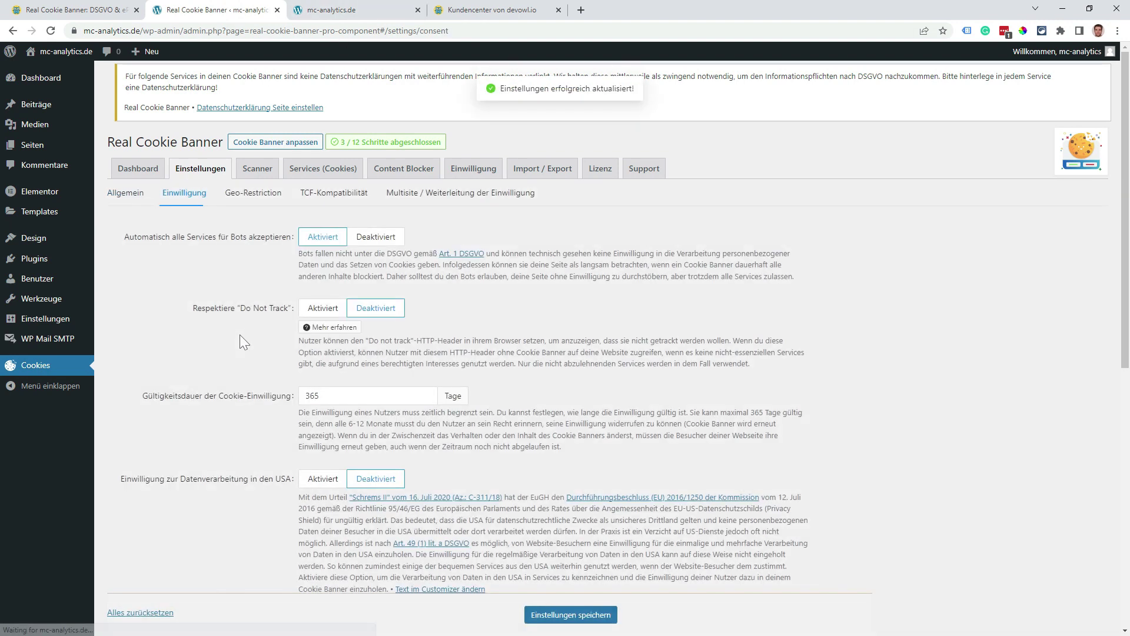
Reload the mc-analytics.de homepage to check the cookie banner, and return to the plugin settings
left_click(343, 11)
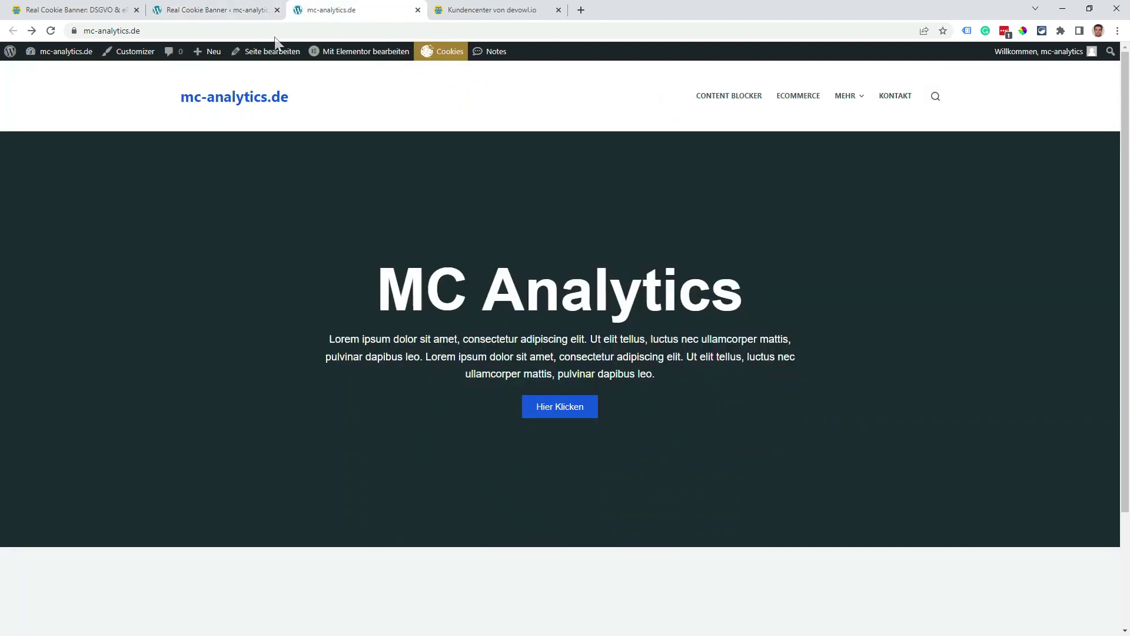
left_click(64, 51)
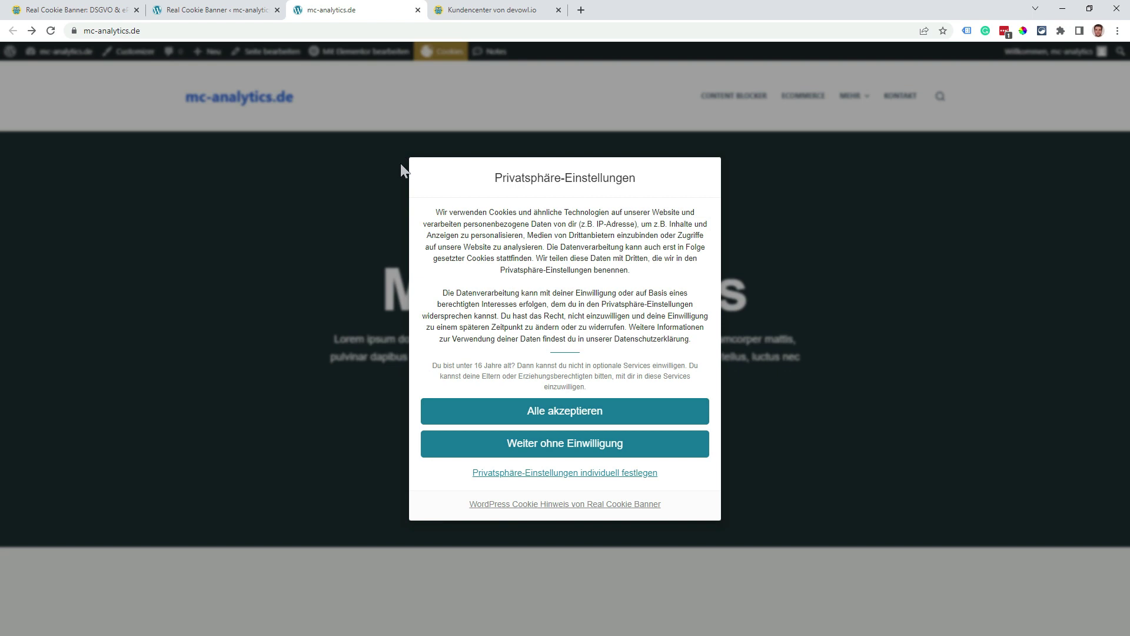
left_click(204, 9)
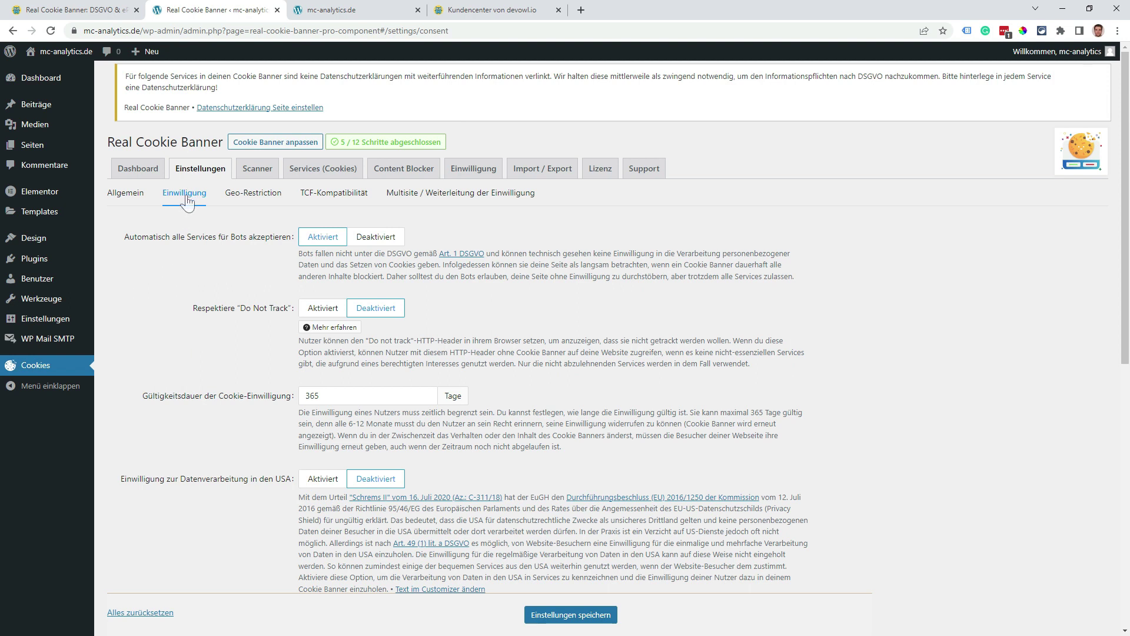
In the general settings, hide the cookie banner on the Impressum and Datenschutzerklärung pages by assigning each to its matching field
left_click(126, 196)
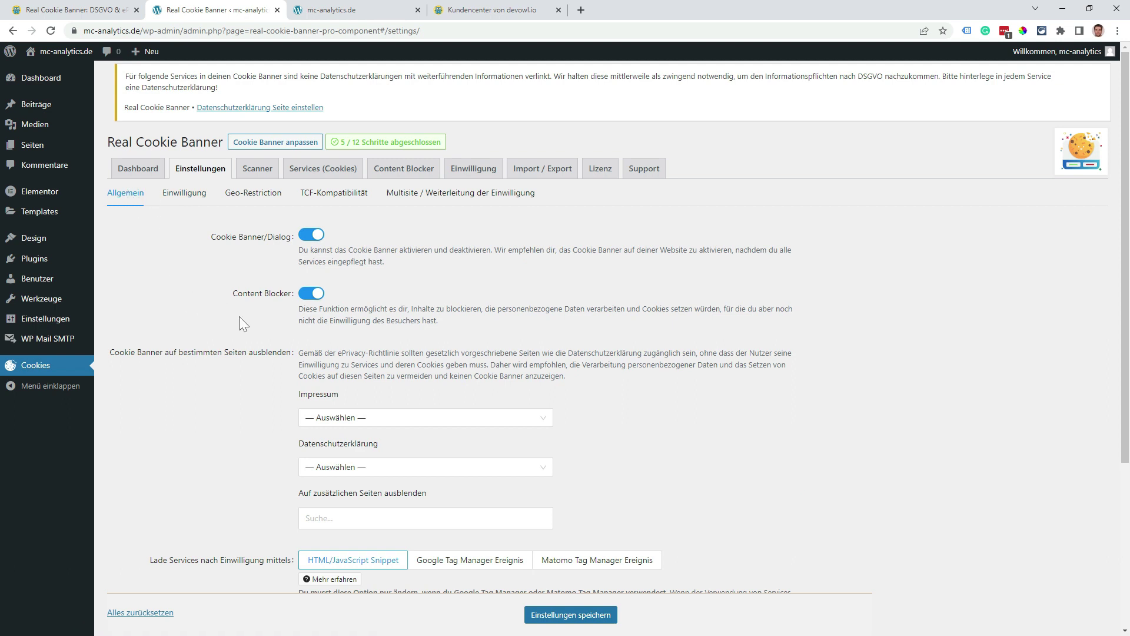
left_click(534, 429)
left_click(518, 450)
left_click(542, 480)
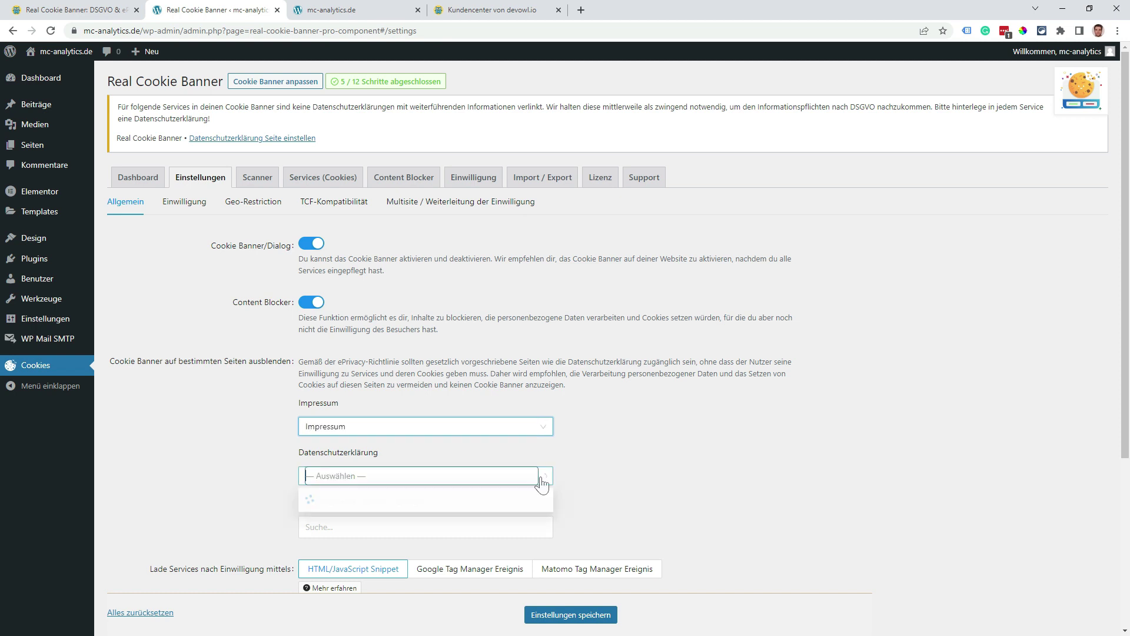
left_click(378, 542)
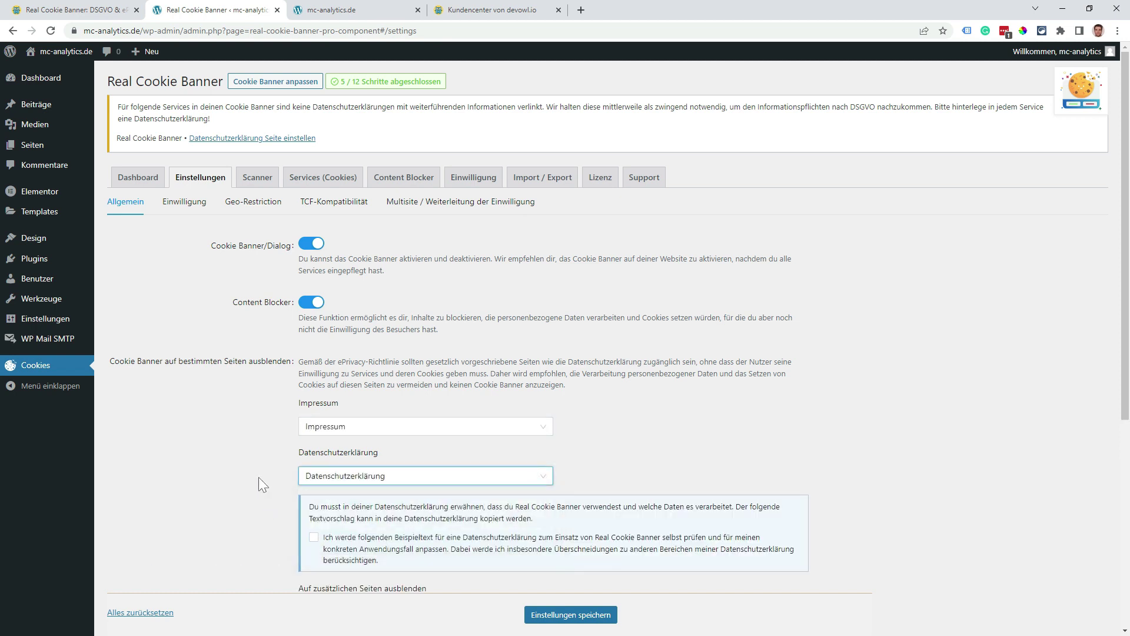
Agree to review and adapt the sample privacy policy text for Real Cookie Banner so that the text is displayed
scroll(259, 467, "down", 1)
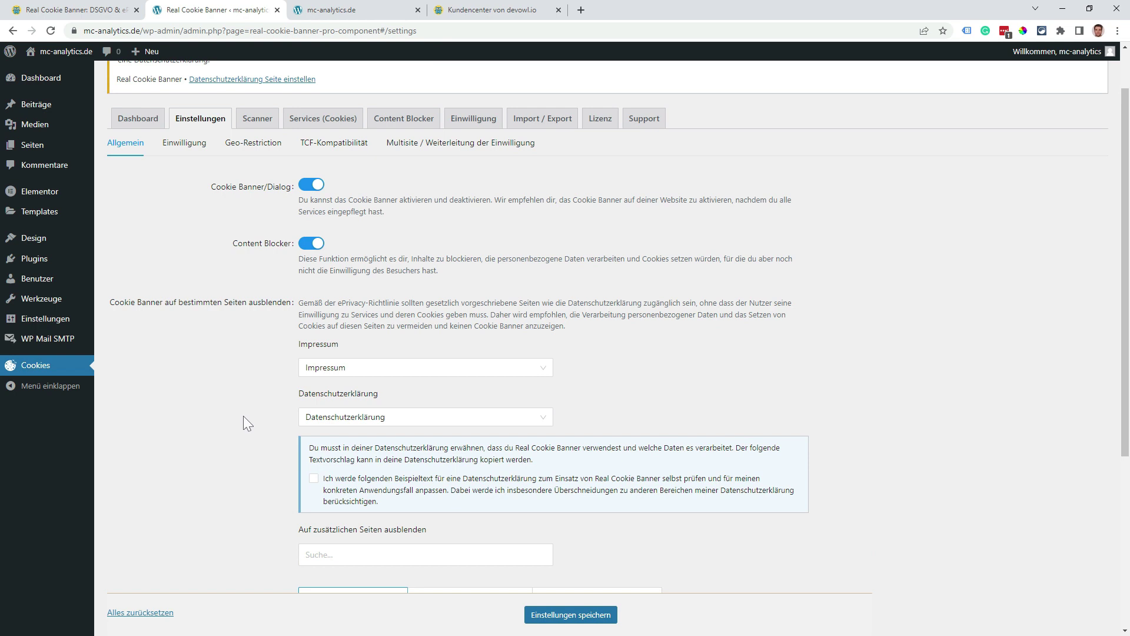
scroll(232, 385, "down", 5)
scroll(236, 388, "up", 3)
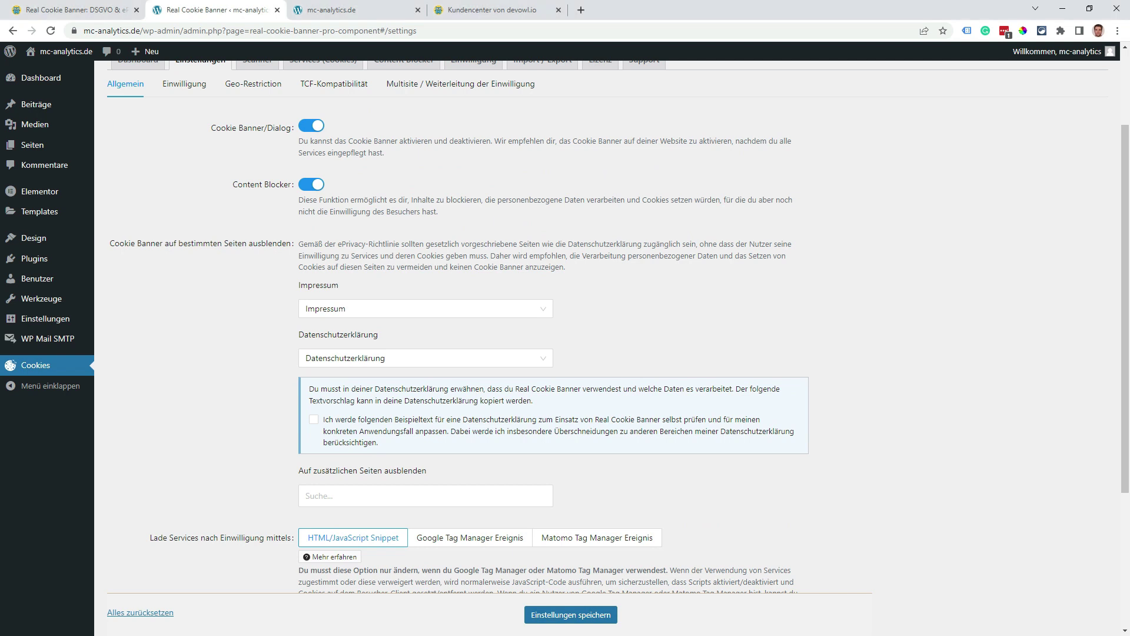
left_click_drag(515, 389, 622, 389)
left_click(621, 388)
left_click(314, 420)
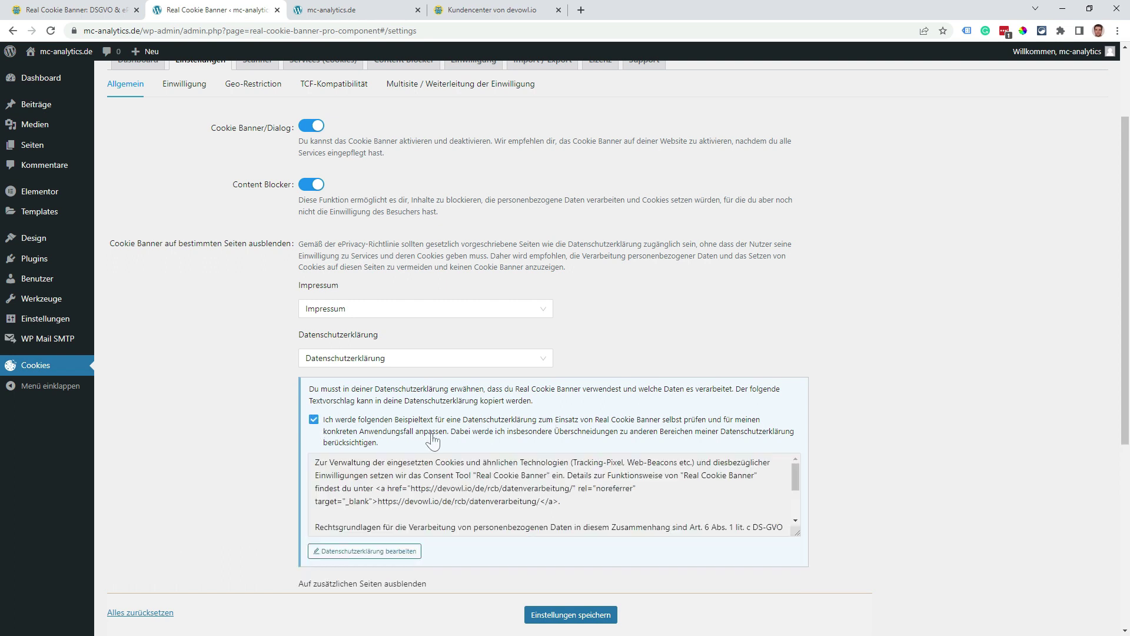
scroll(315, 428, "down", 1)
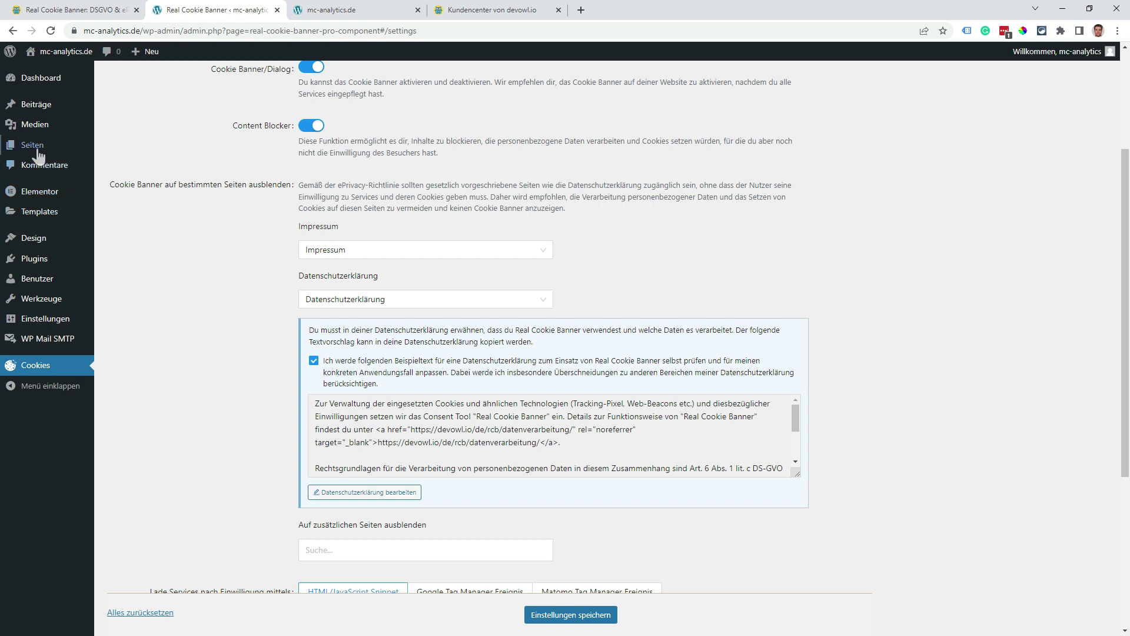
Open the Datenschutzerklärung page for editing and insert the plugin's sample privacy text as HTML in the text editor
mouse_move(34, 148)
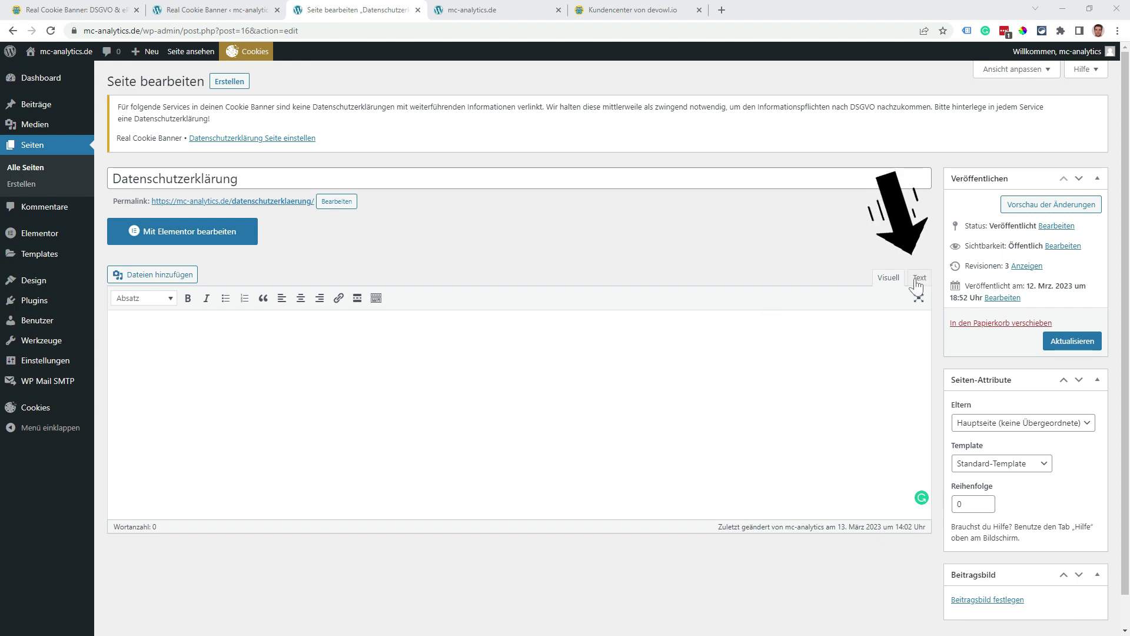
left_click(920, 279)
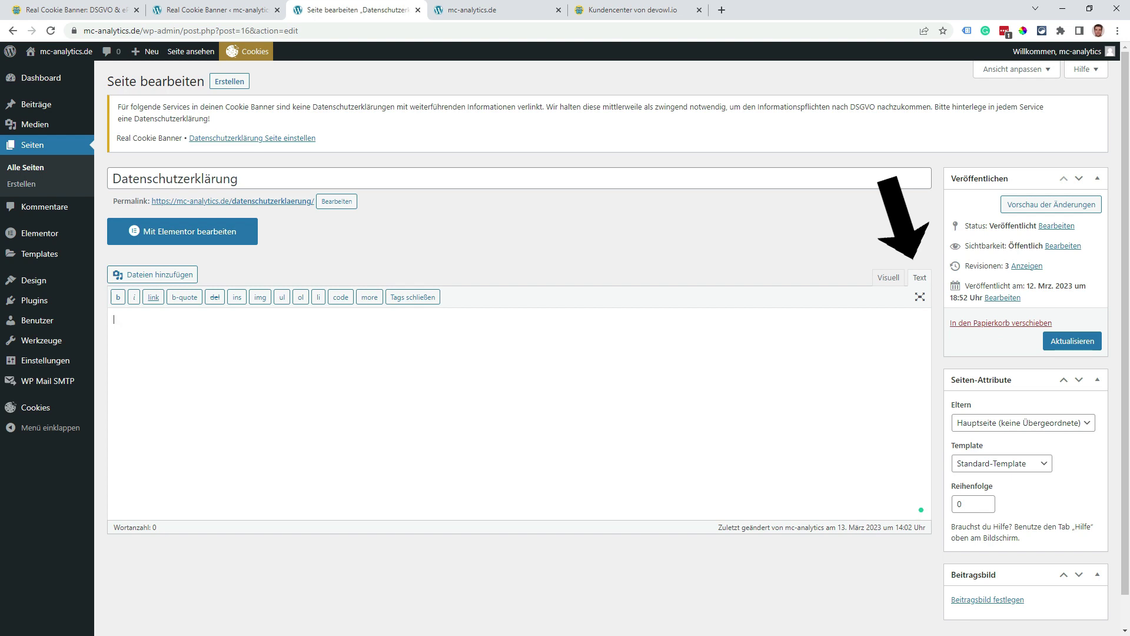
type("Zur Verwaltung der eingesetzten Cookies und ähnlichen Technologien (Tracking-Pixel, Web-Beacons etc.) und diesbezüglicher Einwilligungen setzen wir das Consent Tool \"Real Cookie Banner\" ein. Details zur Funktionsweise von \"Real Cookie Banner\" findest du unter <a href=\"https://devowl.io/de/rcb/datenverarbeitung/\" rel=\"noreferrer noopener\" target=\"_blank\">https://devowl.io/de/rcb/datenverarbeitung/</a>.  Rechtsgrundlagen für die Verarbeitung von personenbezogenen Daten in diesem Zusammenhang sind Art. 6 Abs. 1 lit. c DS-GVO und Art. 6 Abs. 1 lit. f DS-GVO. Unser berechtigtes Interesse ist die Verwaltung der eingesetzten Cookies und ähnlichen Technologien und der diesbezüglichen Einwilligungen.  Die Bereitstellung der personenbezogenen Daten ist weder vertraglich vorgeschrieben noch für den Abschluss eines Vertrages notwendig. Du bist nicht verpflichtet die personenbezogenen Daten bereitzustellen. Wenn du die personenbezogenen Daten nicht bereitstellst, können wir deine Einwilligungen nicht verwalten.")
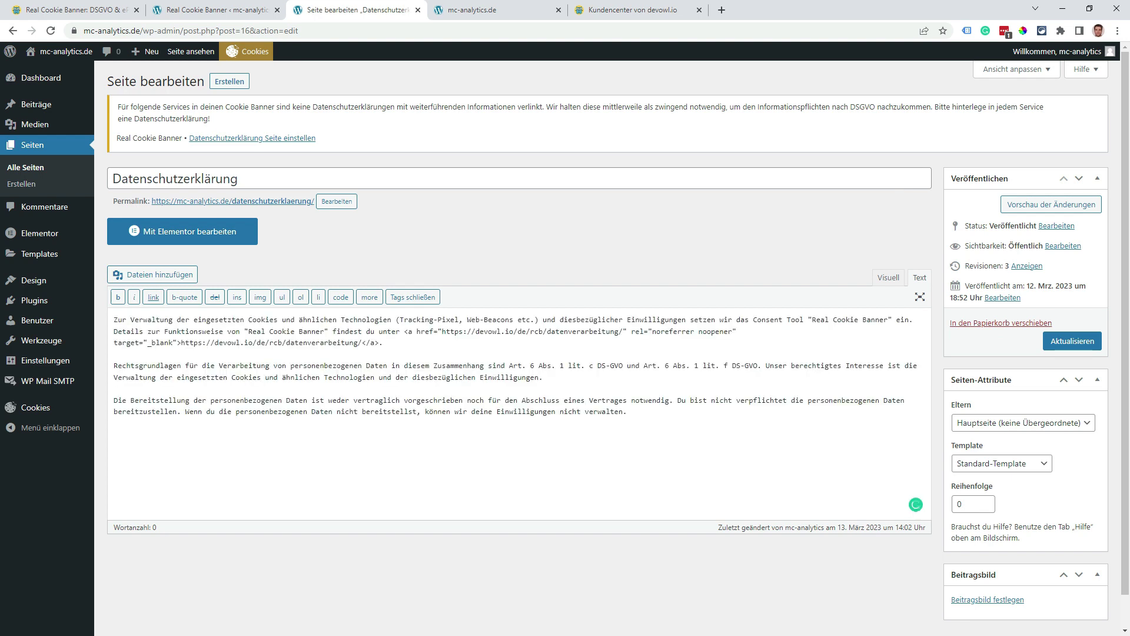
Add the line "Einsatz von Cookies" above the inserted privacy text and update the page
left_click(114, 320)
key("Return")
type("Einsatz v")
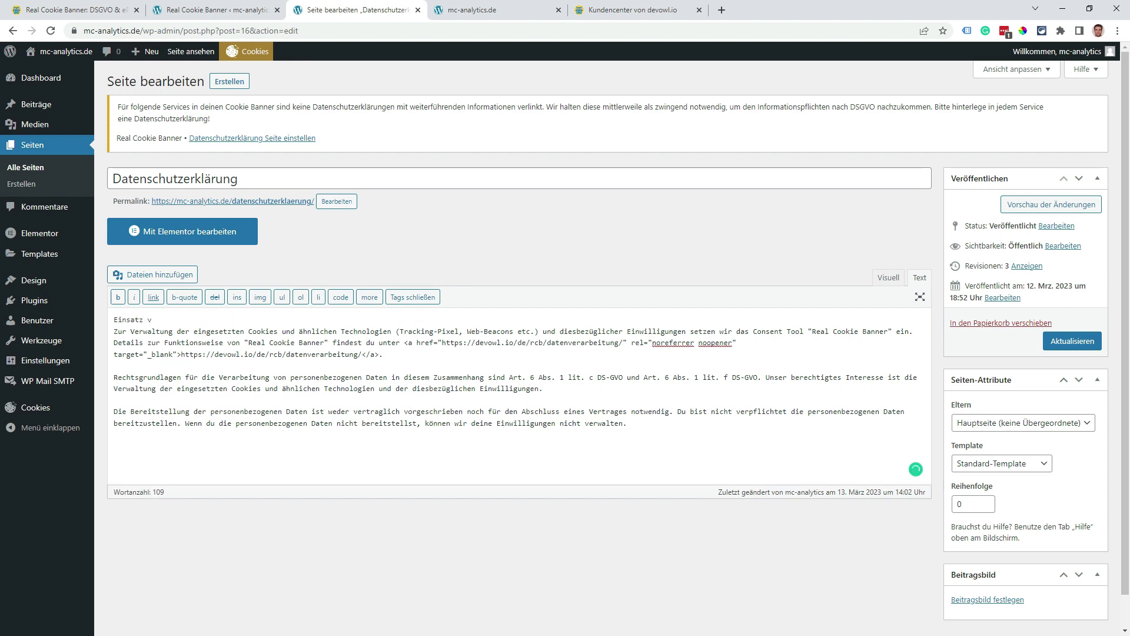
type("on Cookies")
left_click(1075, 344)
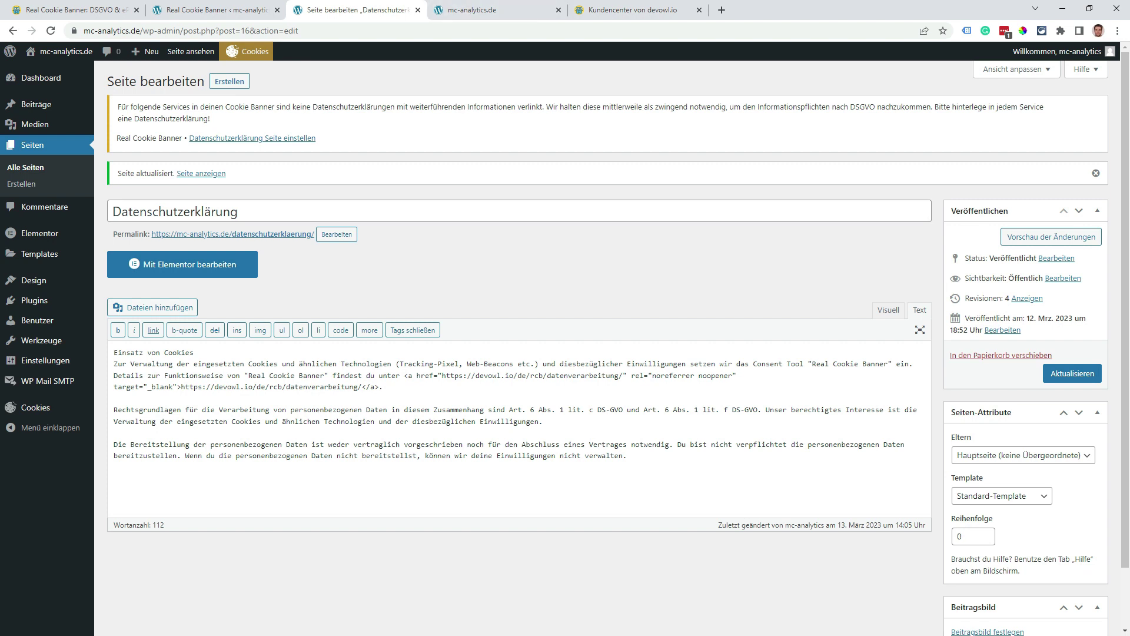
Preview the updated Datenschutzerklärung page, examine the inserted cookie text, and close the preview
left_click(1069, 238)
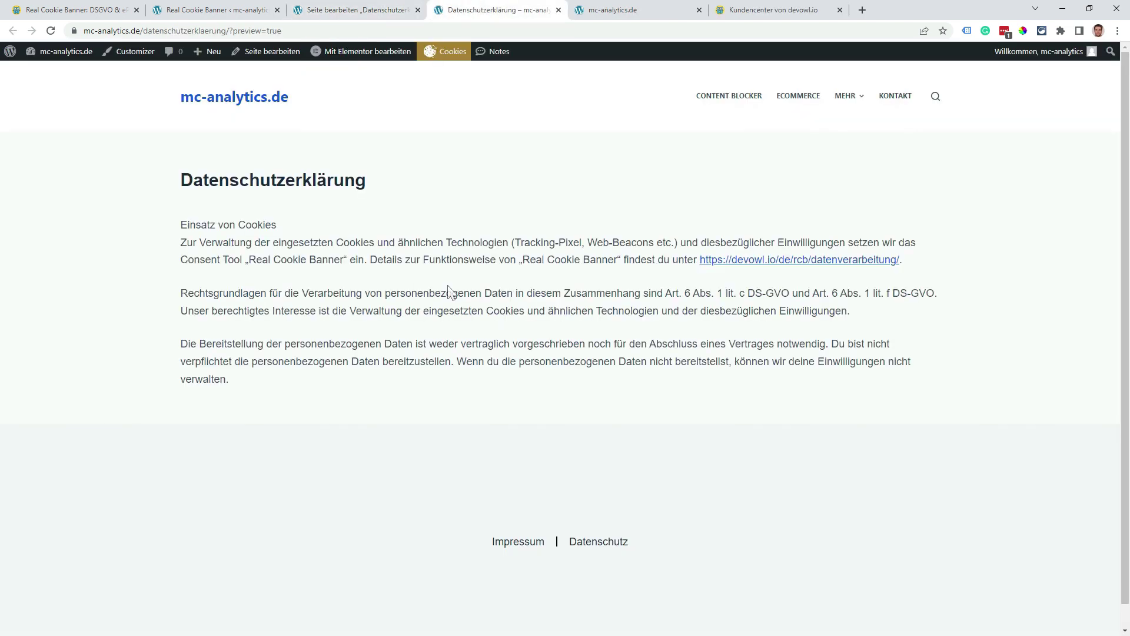
left_click_drag(254, 383, 142, 245)
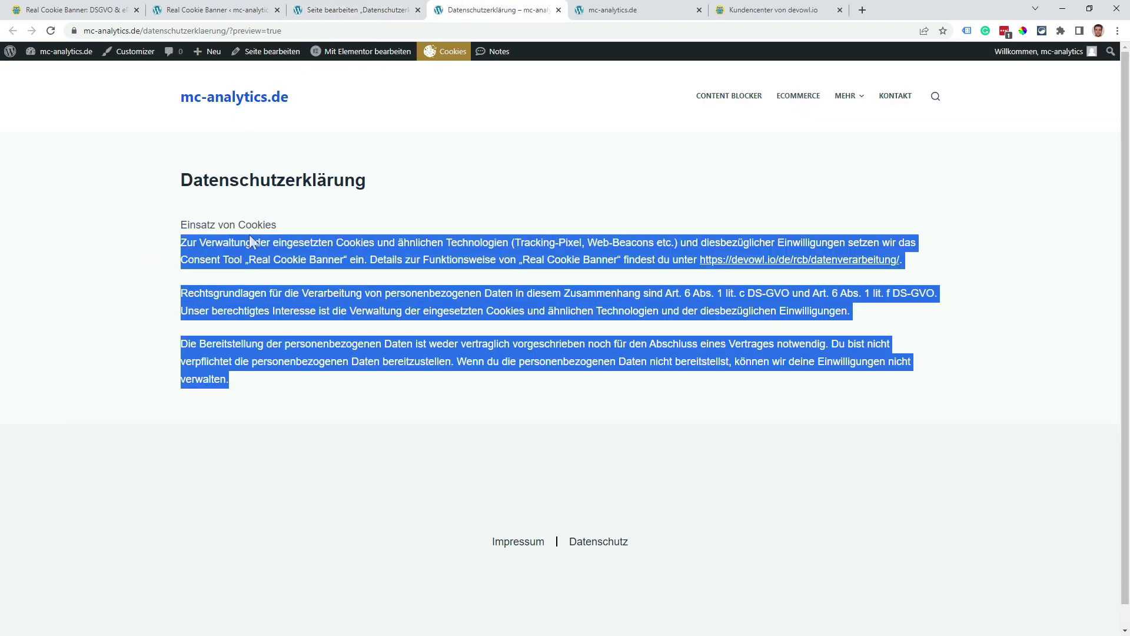
left_click(283, 225)
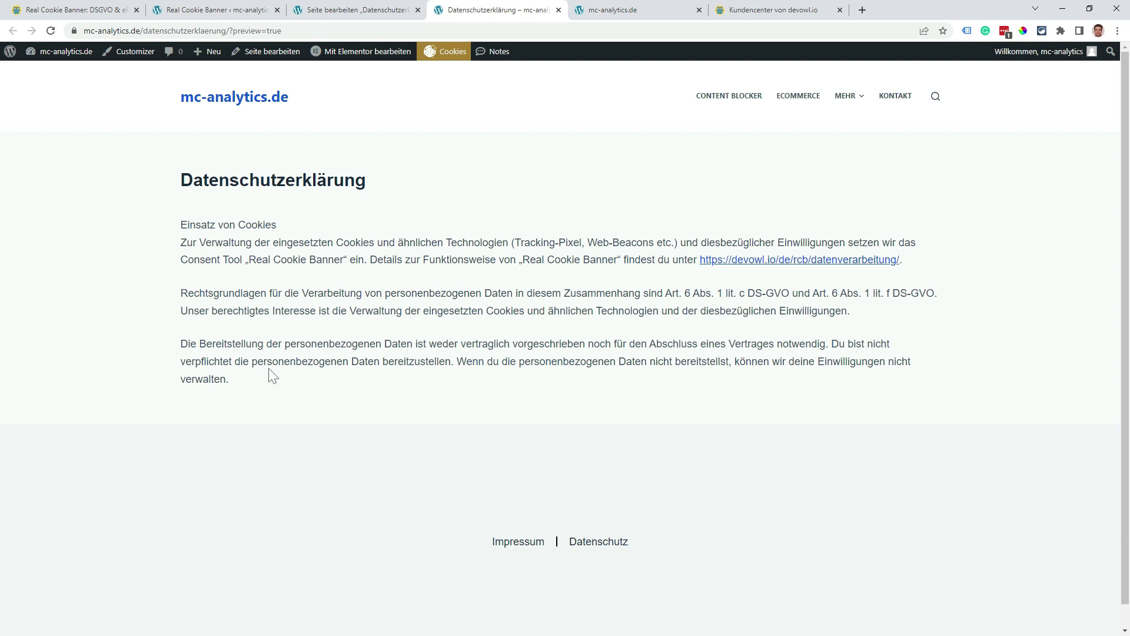
left_click(559, 10)
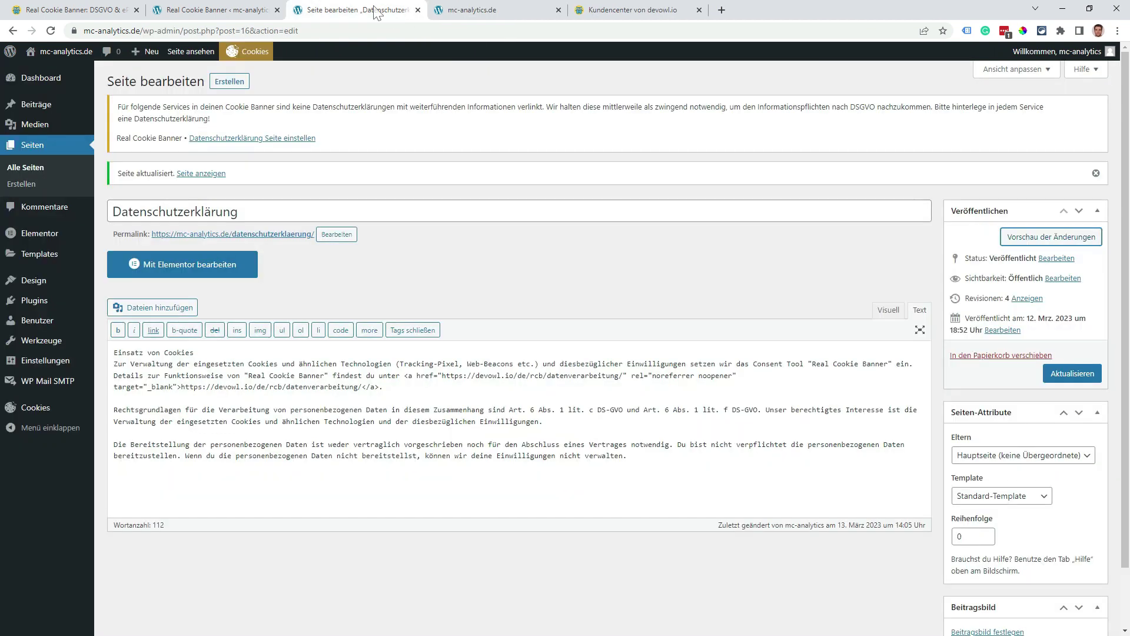
Close the page editor, return to the Real Cookie Banner settings and save the legal page assignments
left_click(418, 10)
left_click(230, 18)
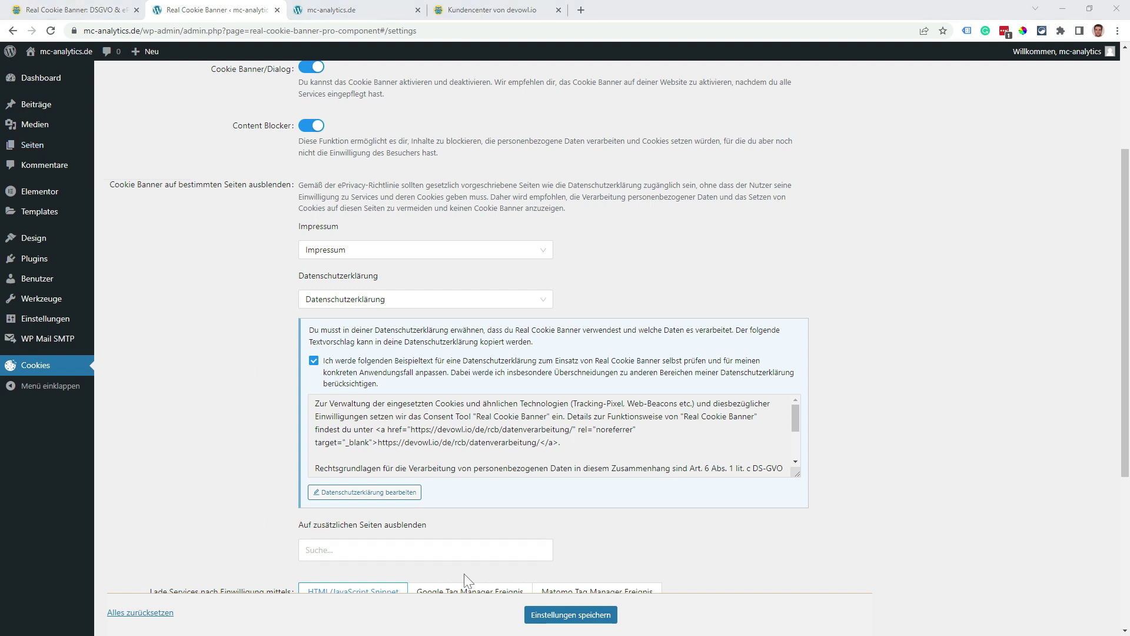
left_click(582, 618)
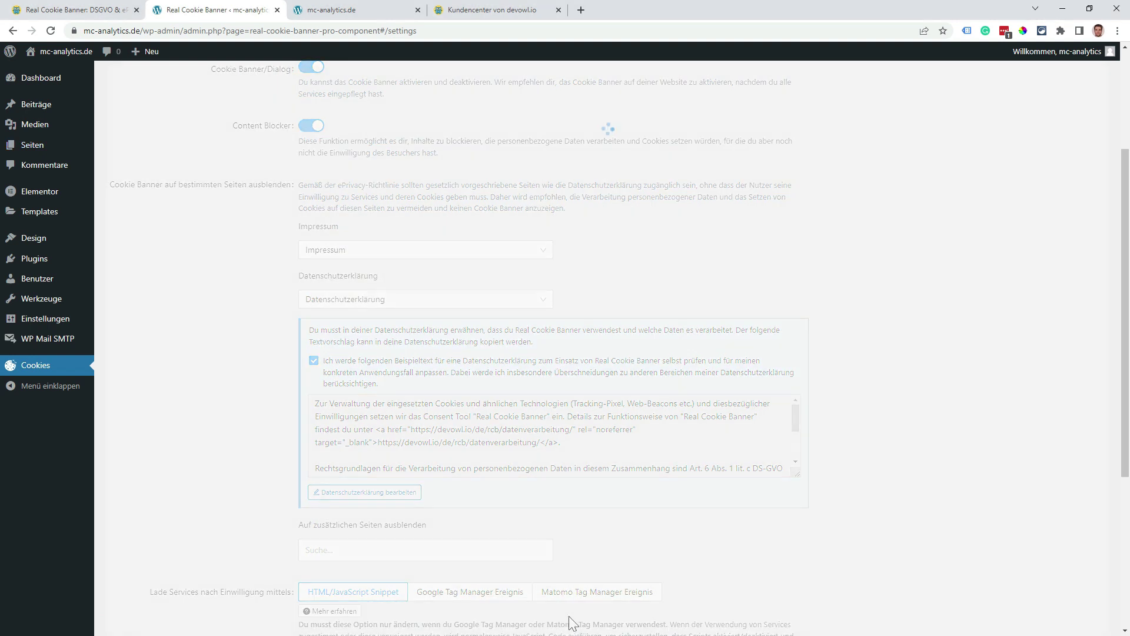
Try Google Tag Manager Ereignis for loading services after consent, set it back to HTML/JavaScript Snippet, and save the settings
scroll(840, 411, "down", 5)
scroll(864, 371, "down", 1)
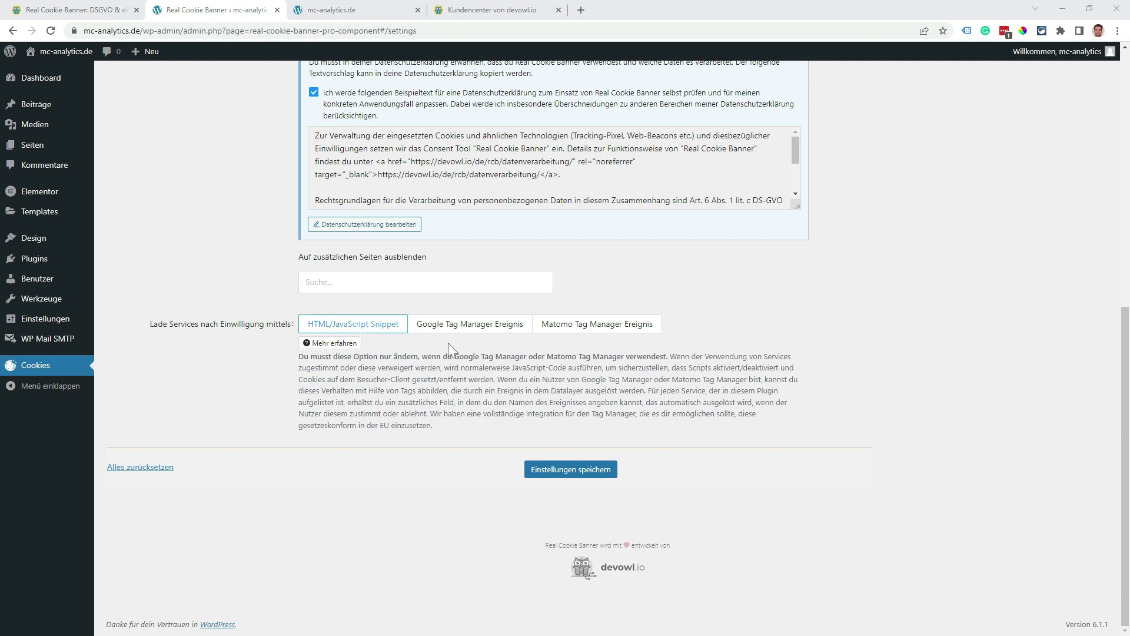
left_click(469, 329)
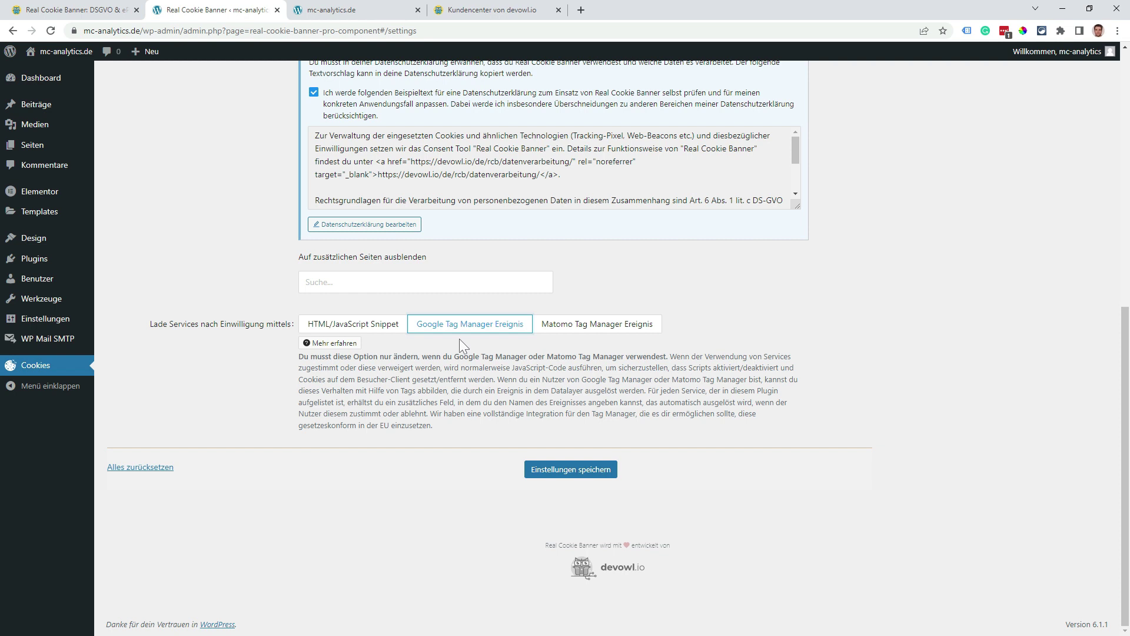
left_click(373, 329)
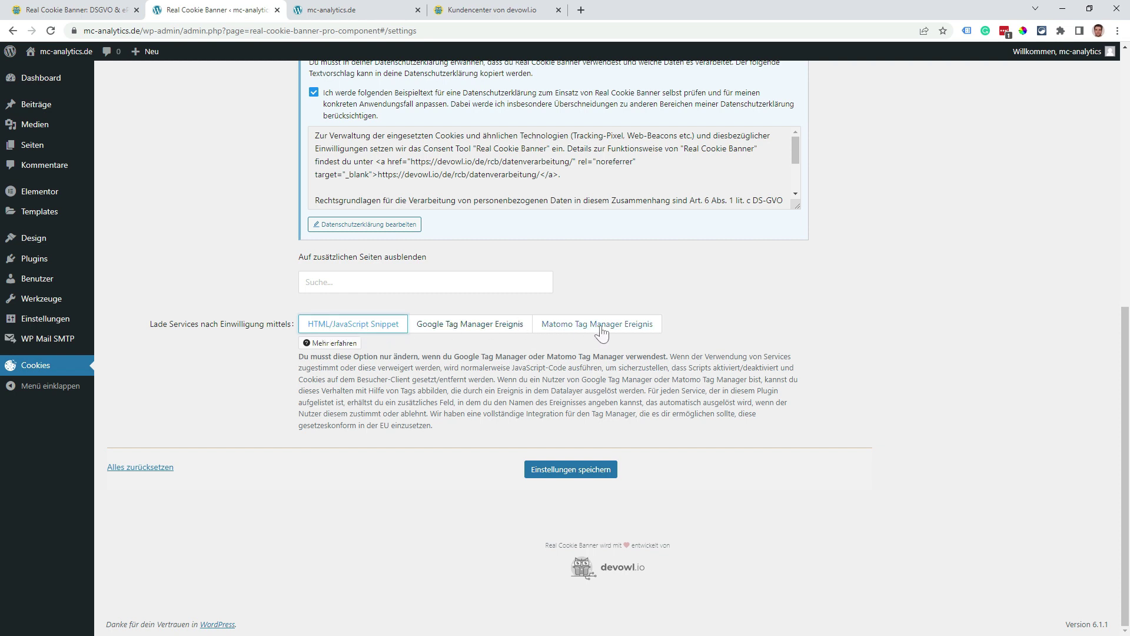
left_click(607, 470)
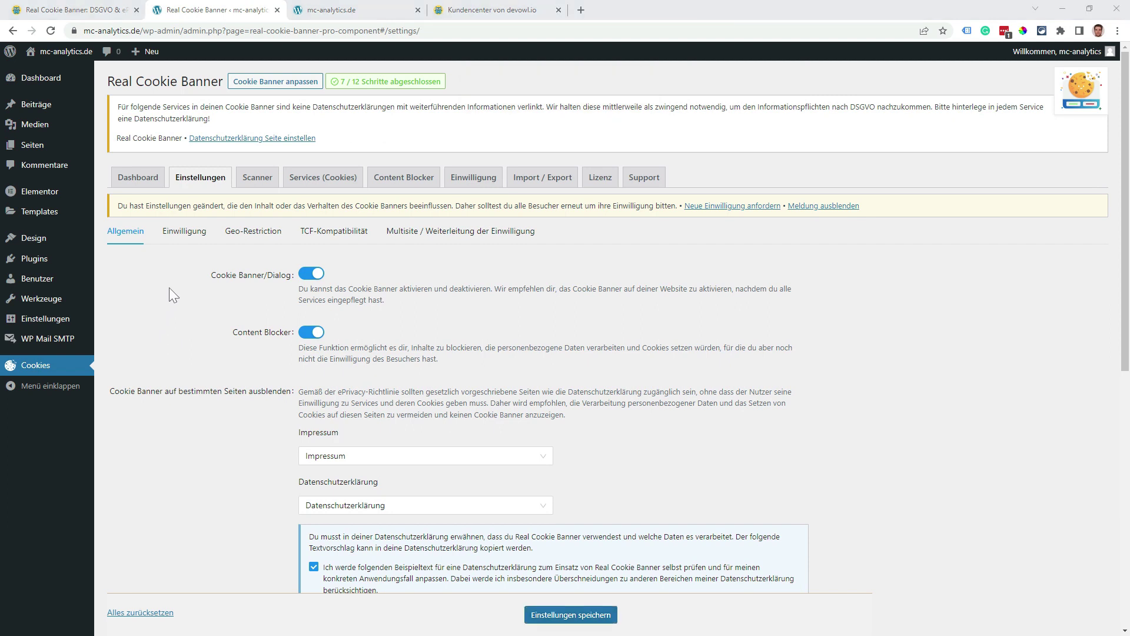
Set Respektiere "Do Not Track" to Aktiviert in the consent (Einwilligung) settings
left_click(186, 232)
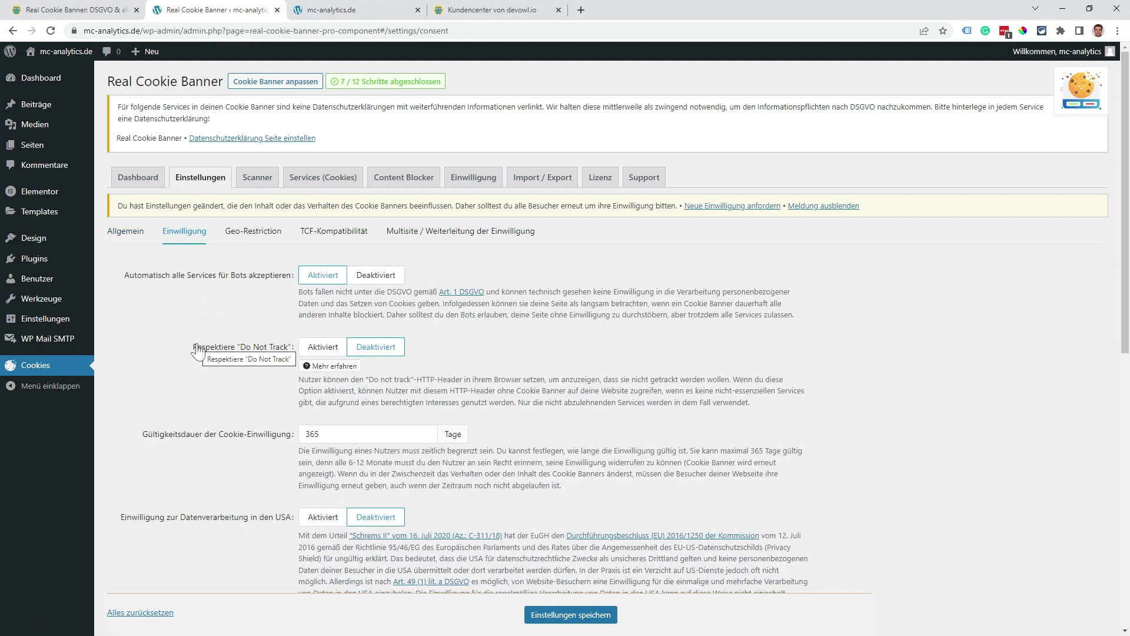
left_click(316, 352)
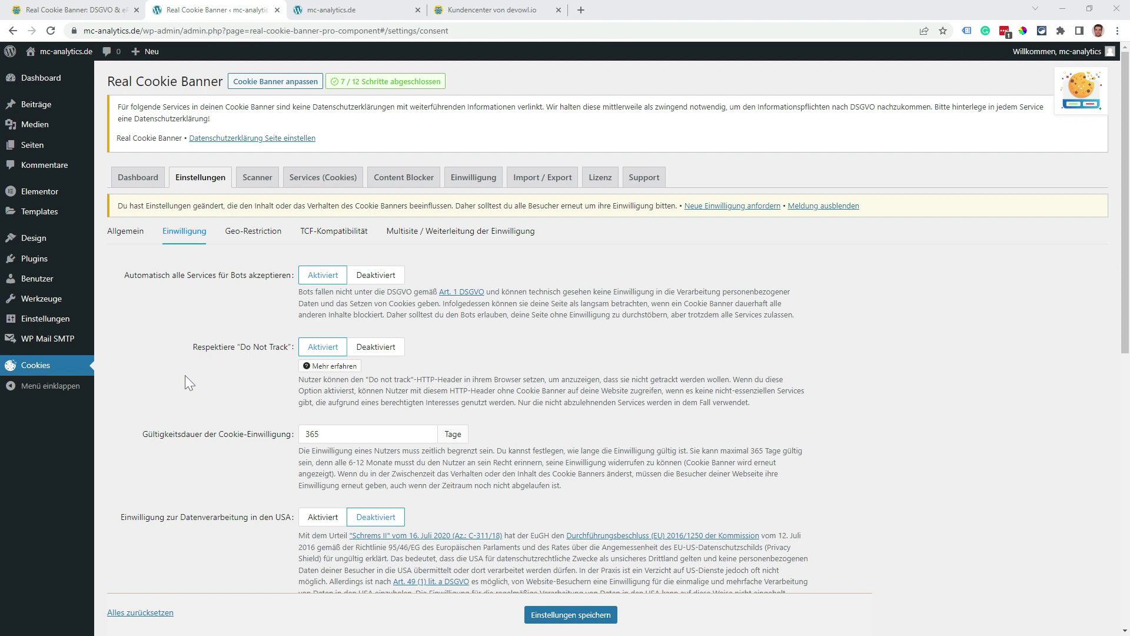
scroll(184, 376, "down", 3)
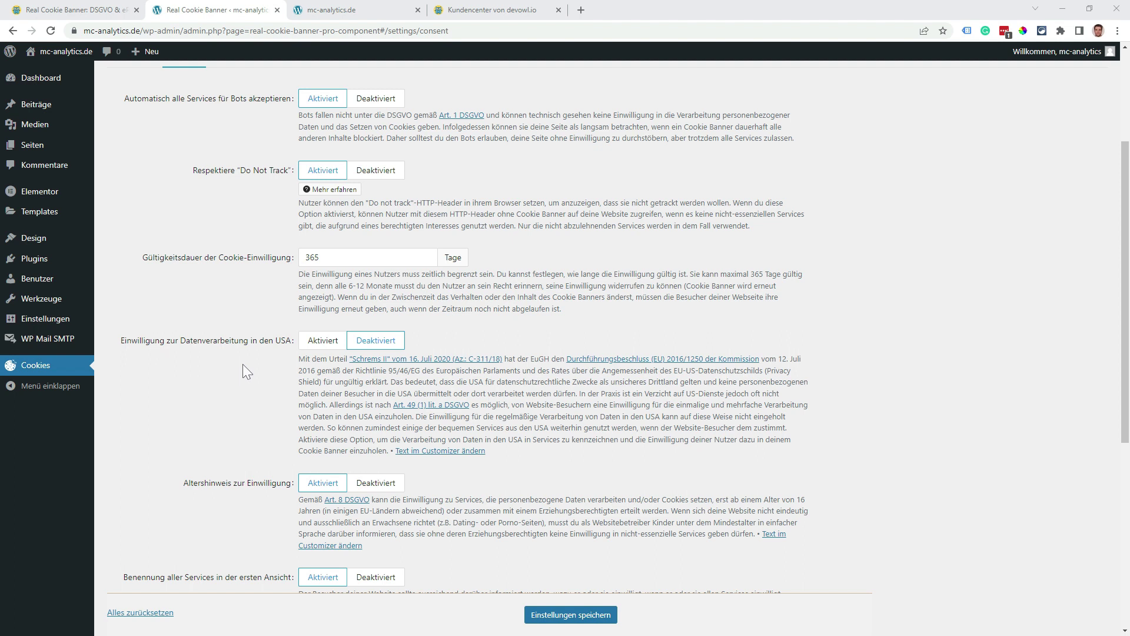
Set Einwilligung zur Datenverarbeitung in den USA to Aktiviert and save the consent settings
left_click(318, 342)
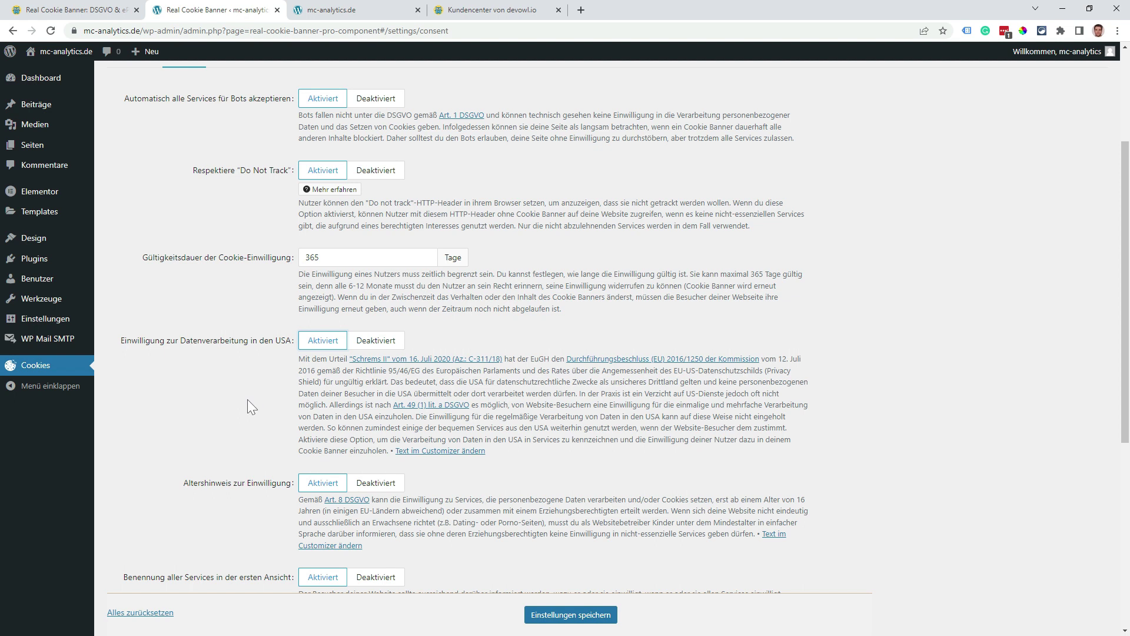
scroll(855, 456, "down", 5)
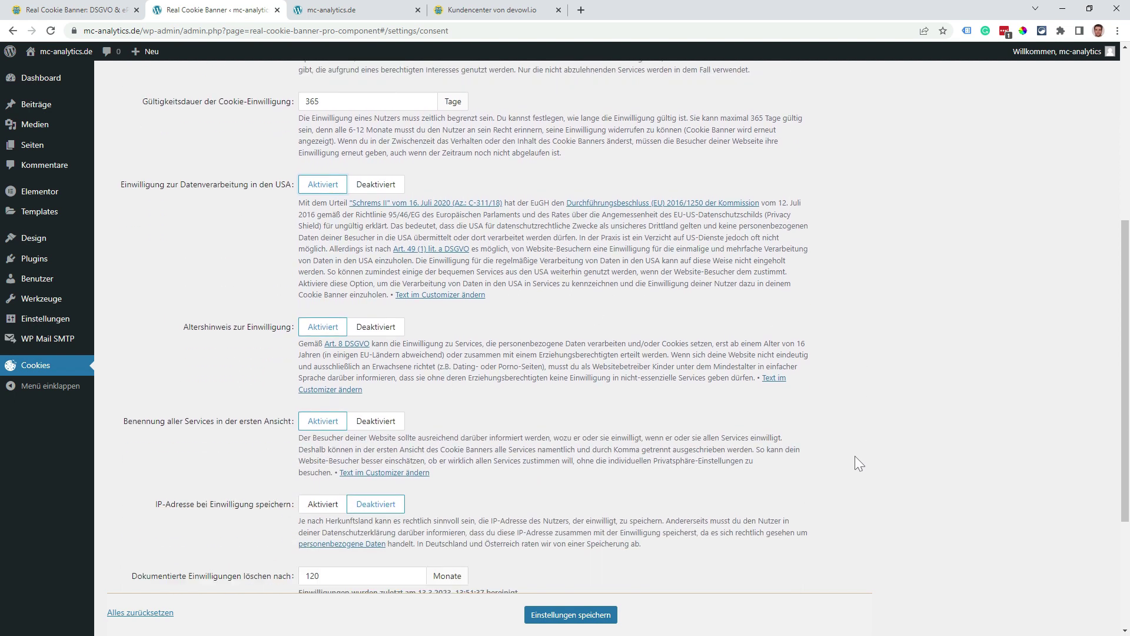
scroll(846, 416, "down", 1)
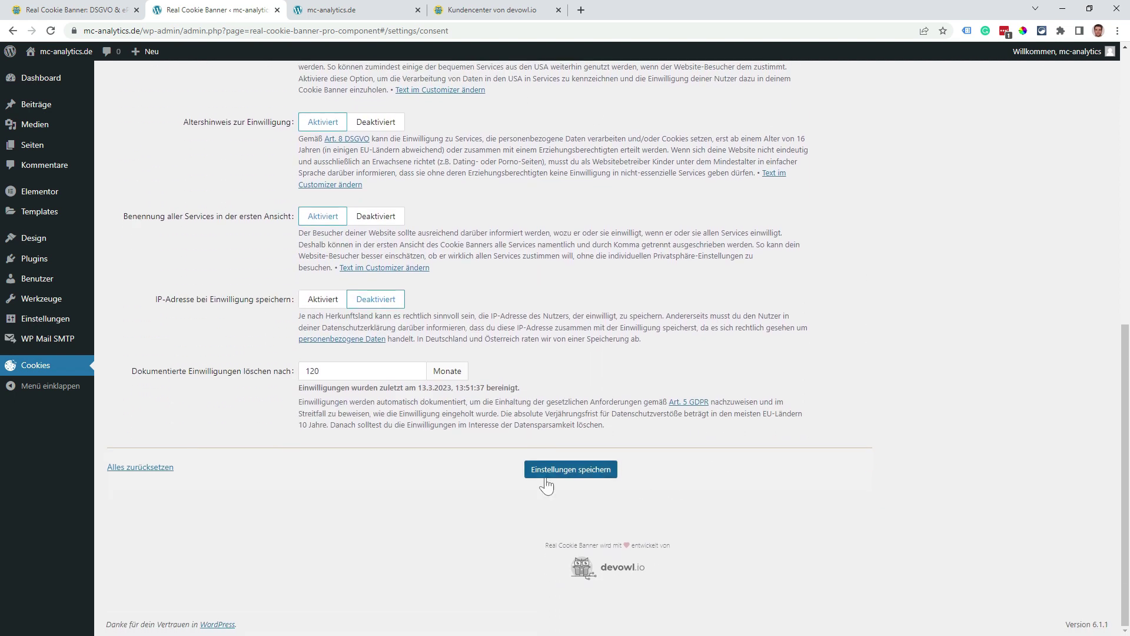
left_click(573, 473)
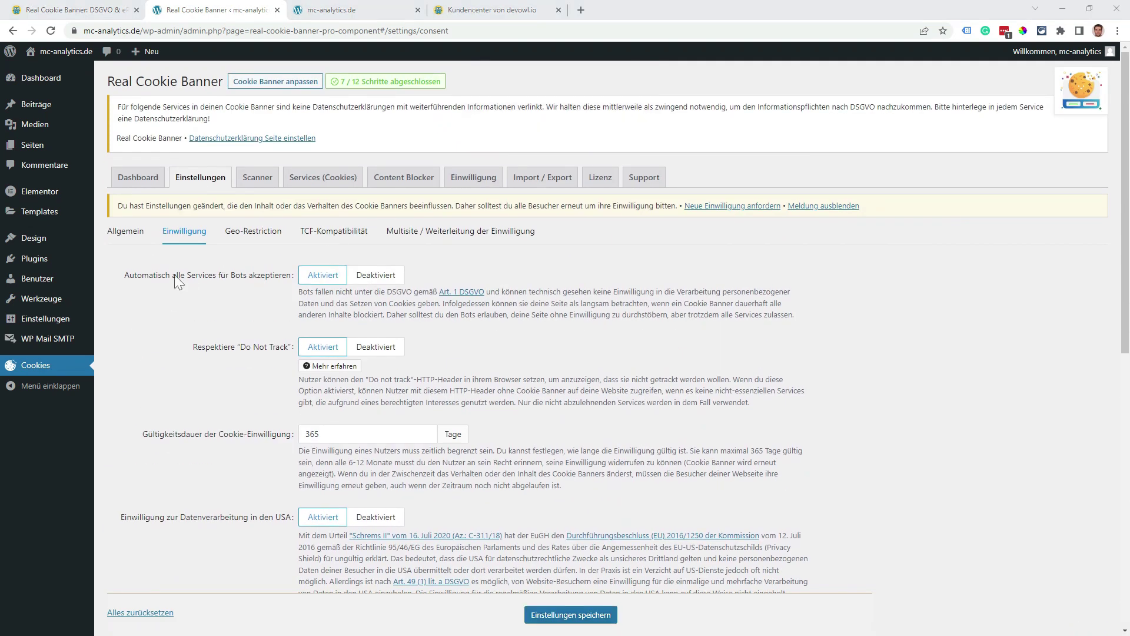
Review the Geo-Restriction, TCF-Kompatibilität and Multisite / Weiterleitung der Einwilligung settings
left_click(257, 240)
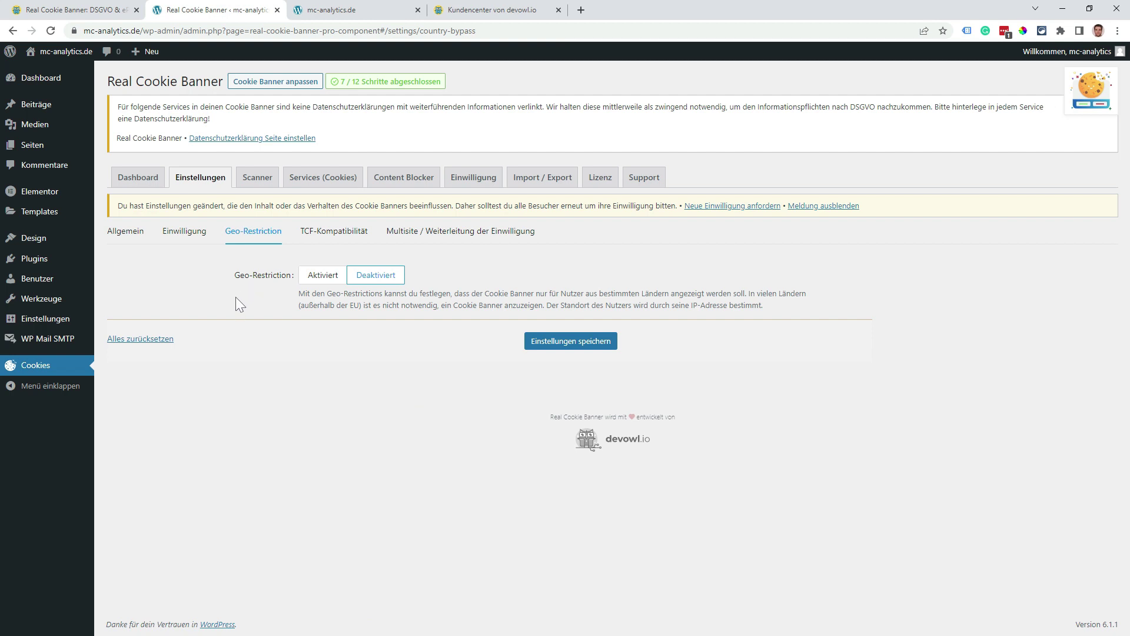
left_click(311, 240)
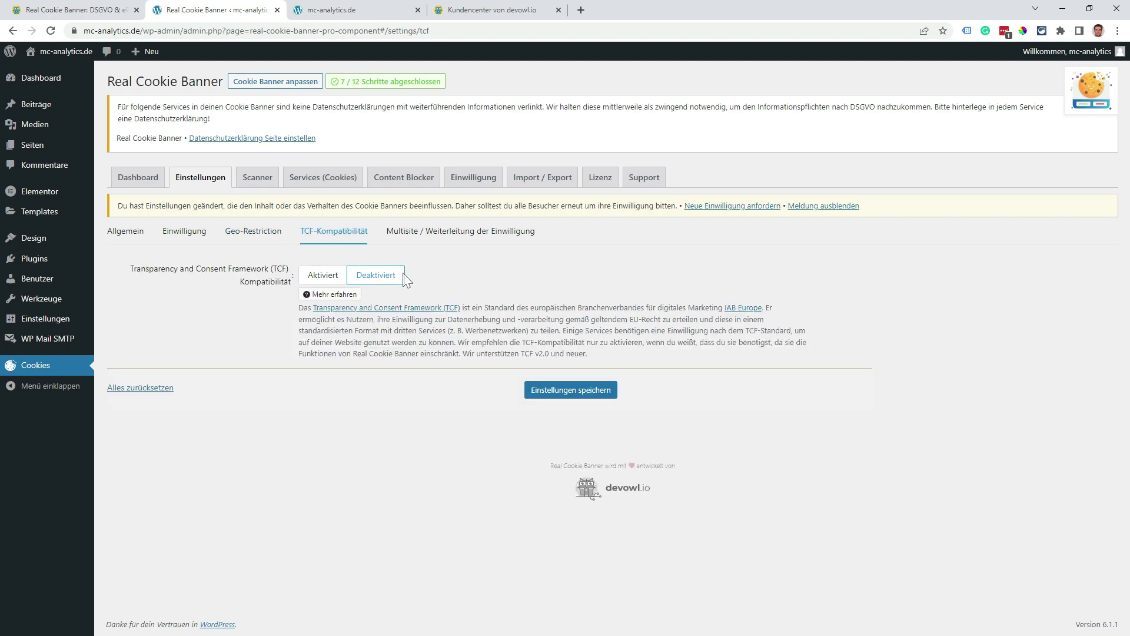
left_click(463, 236)
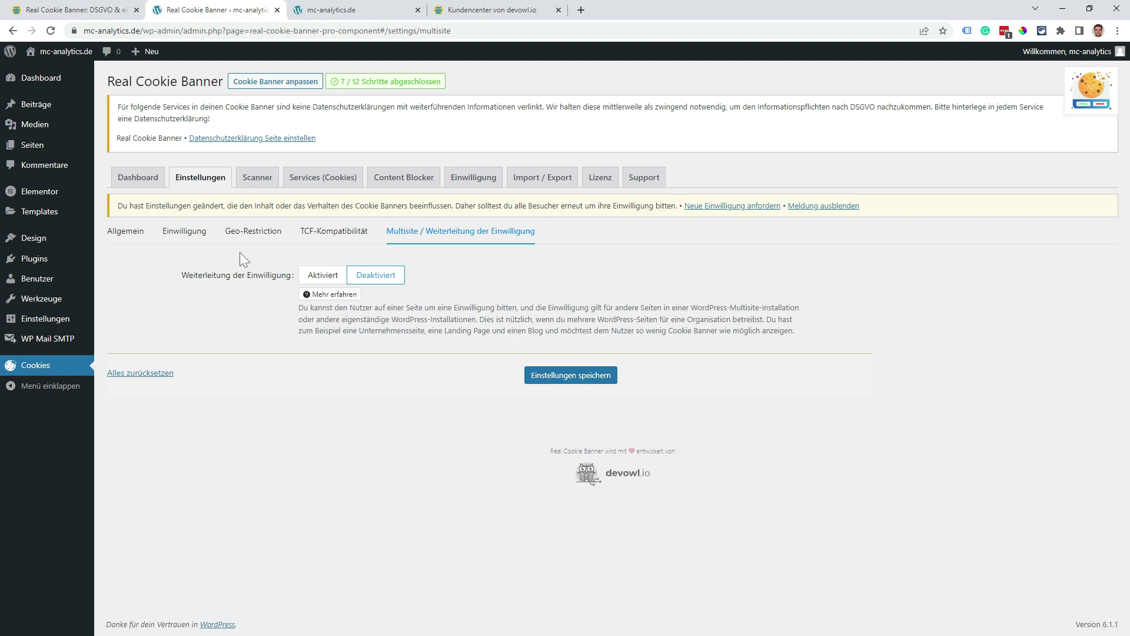
Open the service scanner, dismiss its introduction and scan the complete website for services that need consent
left_click(261, 181)
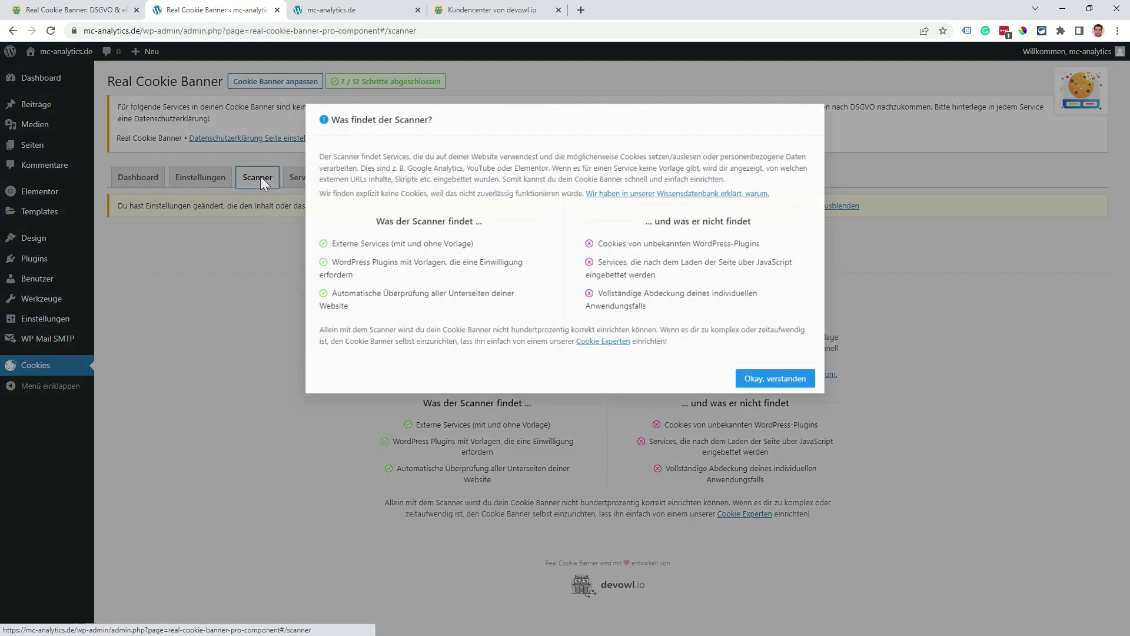
left_click(784, 383)
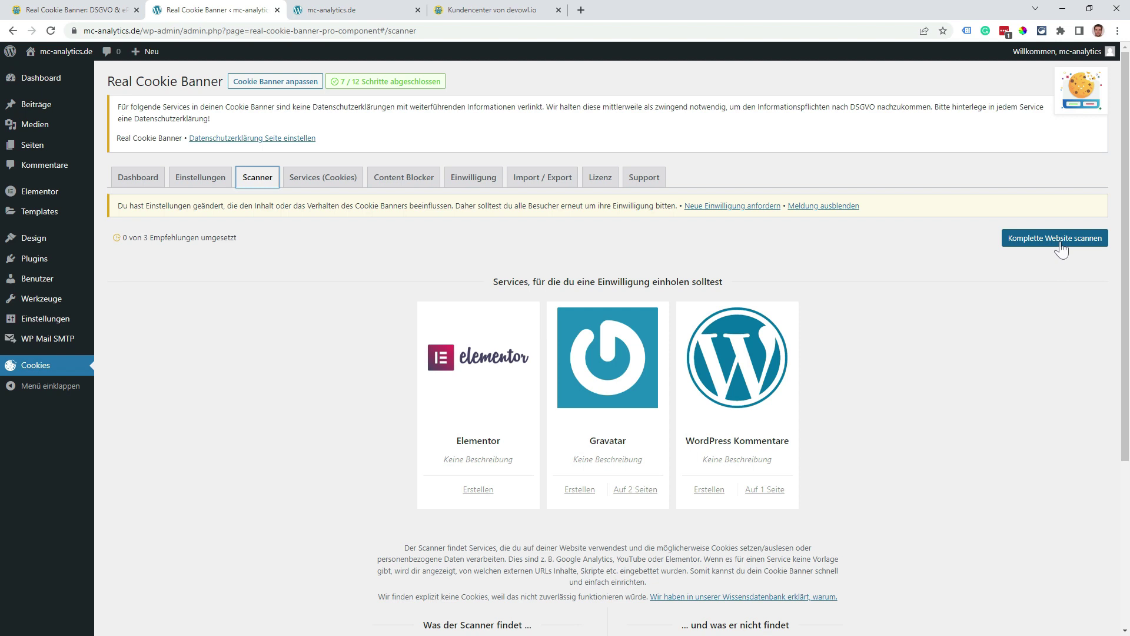
left_click(1060, 244)
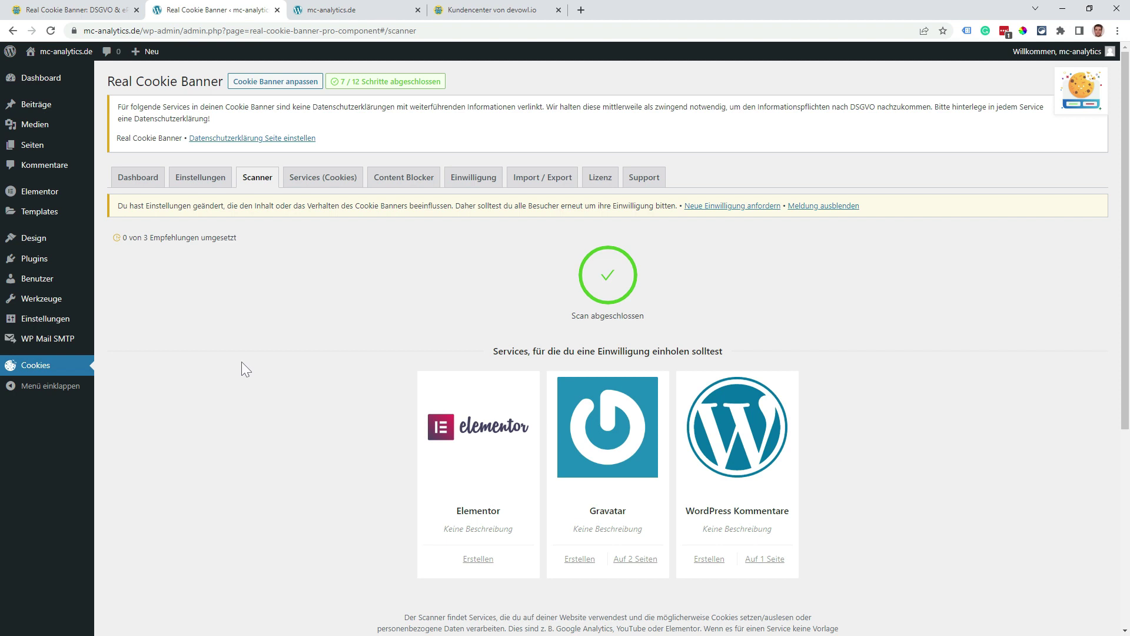
scroll(247, 359, "down", 2)
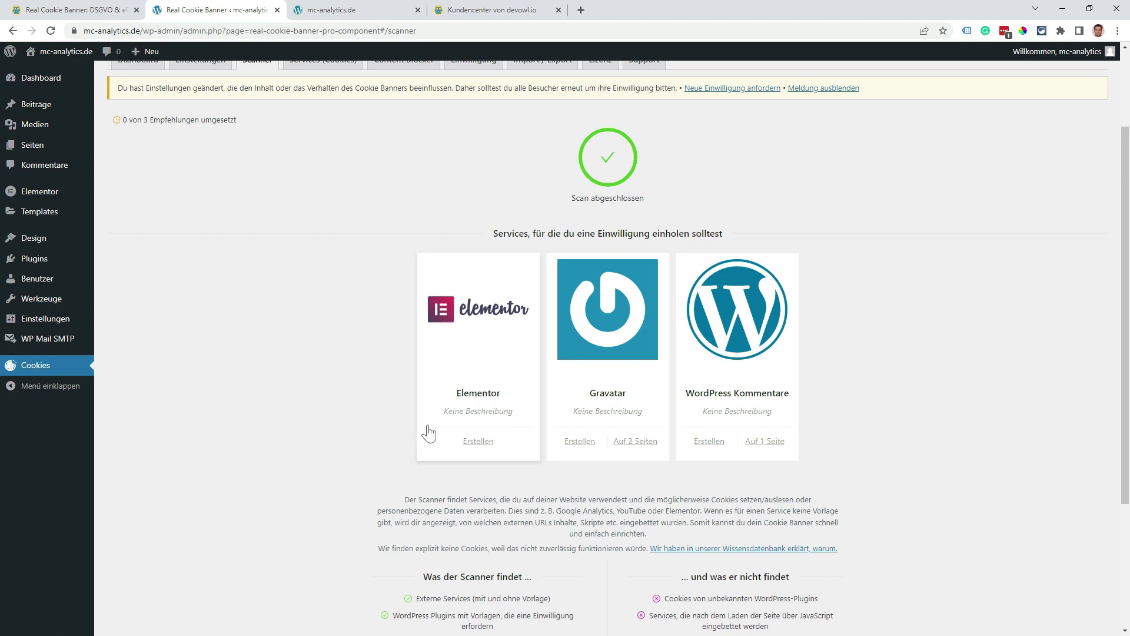
Start creating the Elementor service from the scanner suggestions, check the service group descriptions and keep its group as Essenziell
left_click(477, 442)
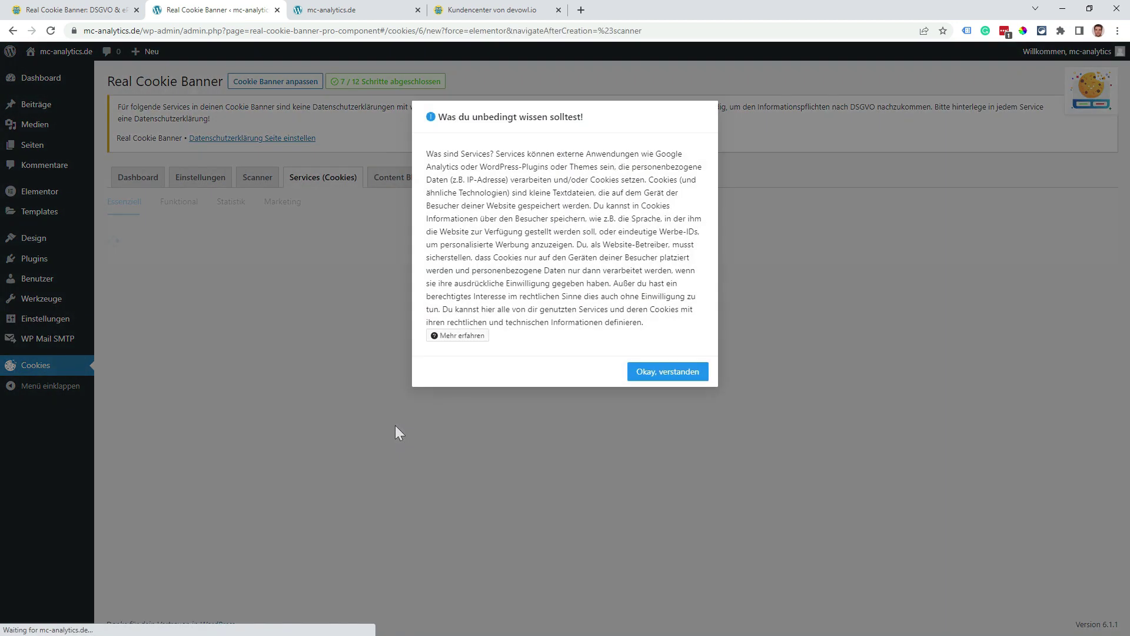
left_click(667, 374)
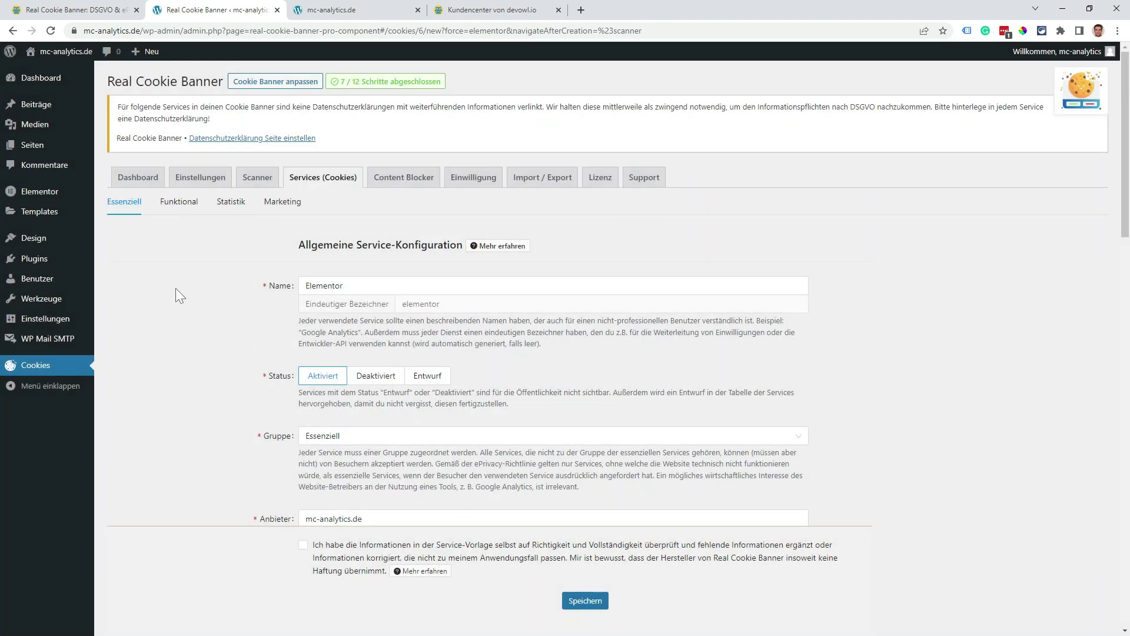
mouse_move(130, 208)
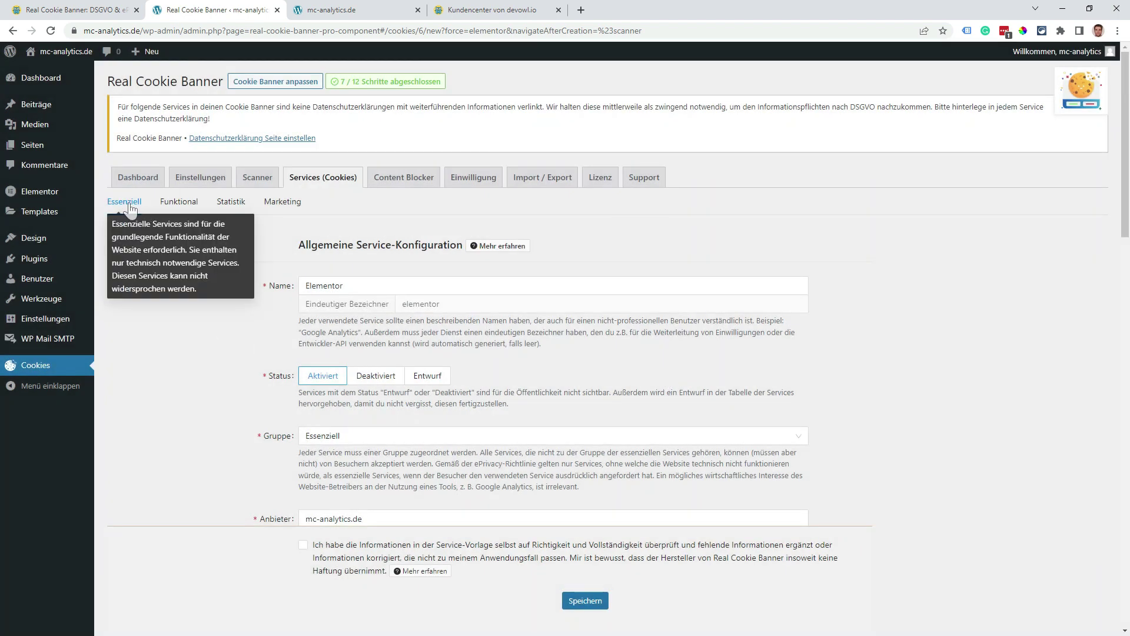
mouse_move(177, 208)
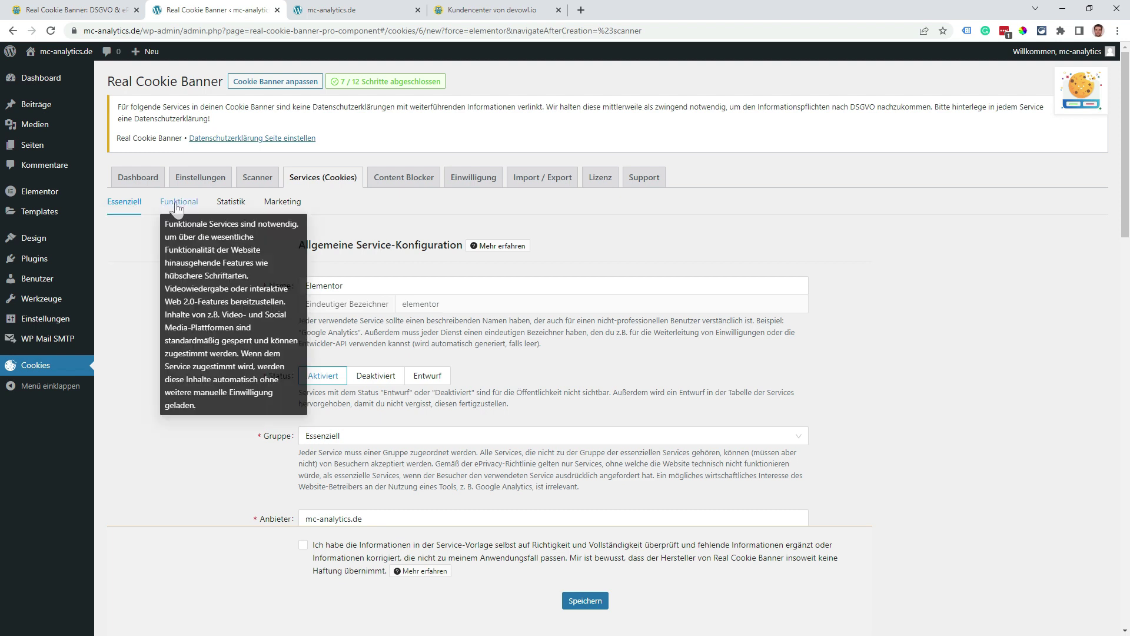
mouse_move(230, 209)
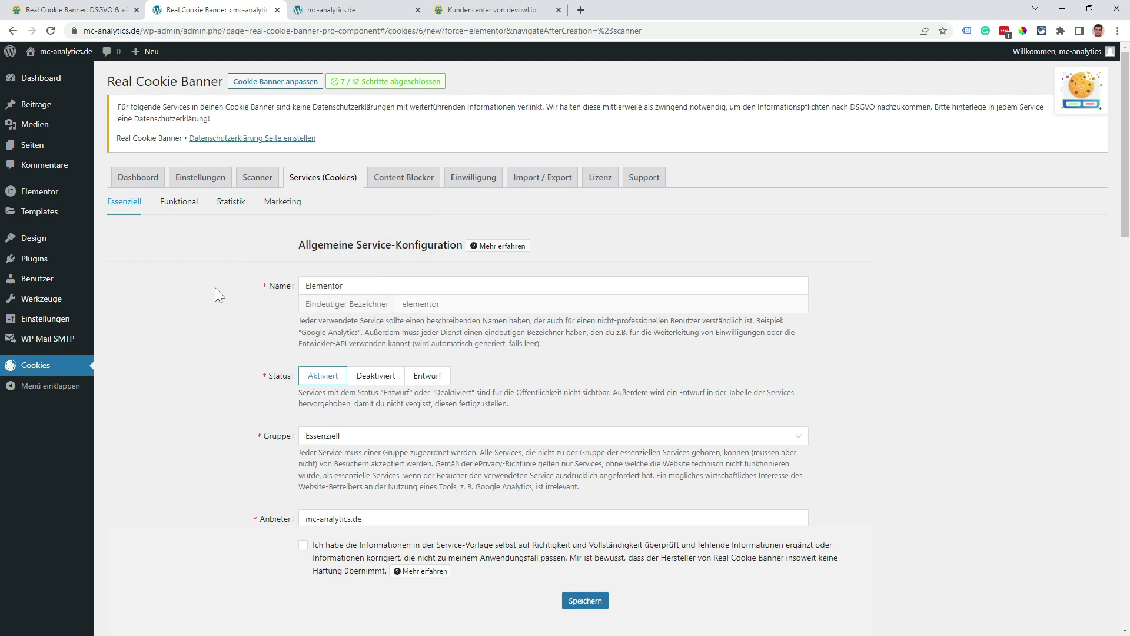
left_click(796, 436)
left_click(415, 461)
left_click(861, 441)
Review the prefilled Elementor service details, confirm that the template information has been checked, and save the service
scroll(864, 439, "down", 5)
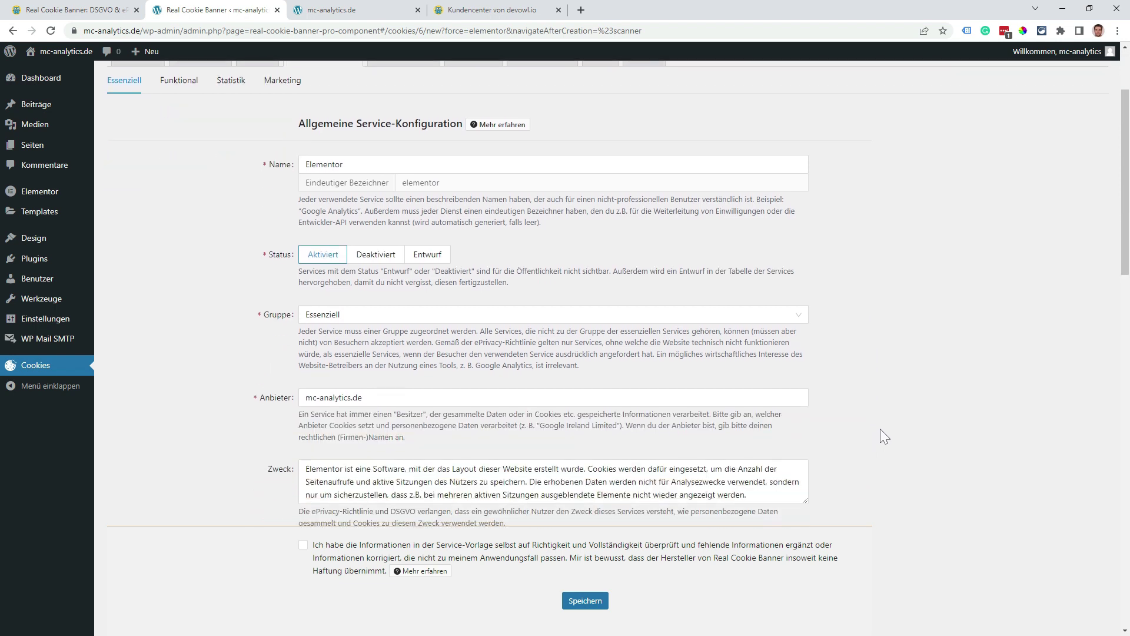
scroll(874, 411, "down", 5)
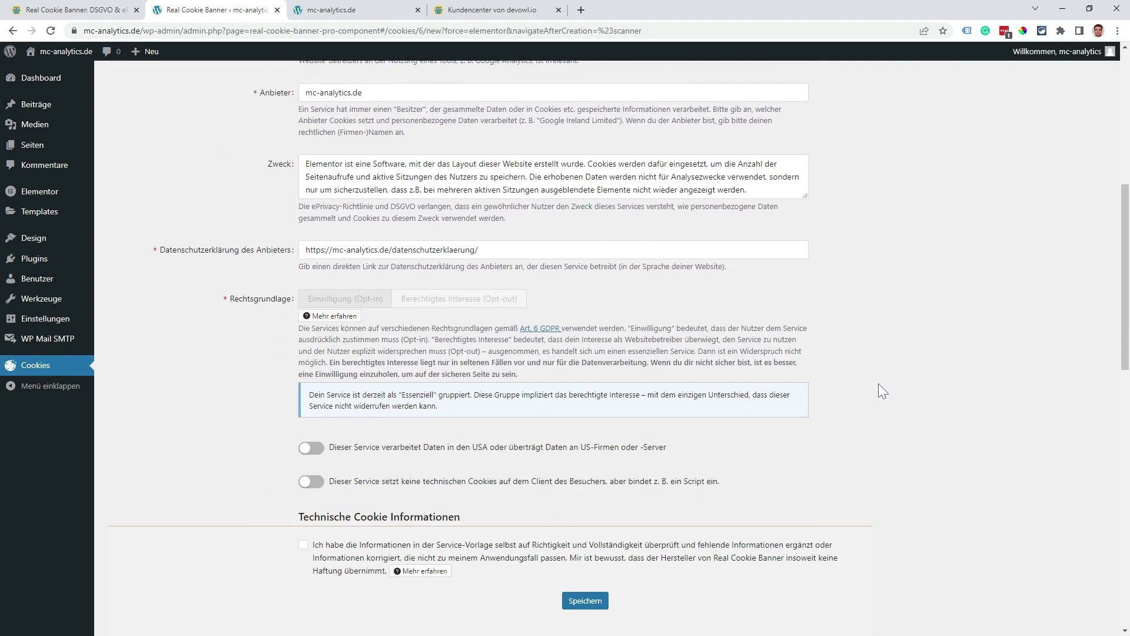
scroll(884, 381, "down", 7)
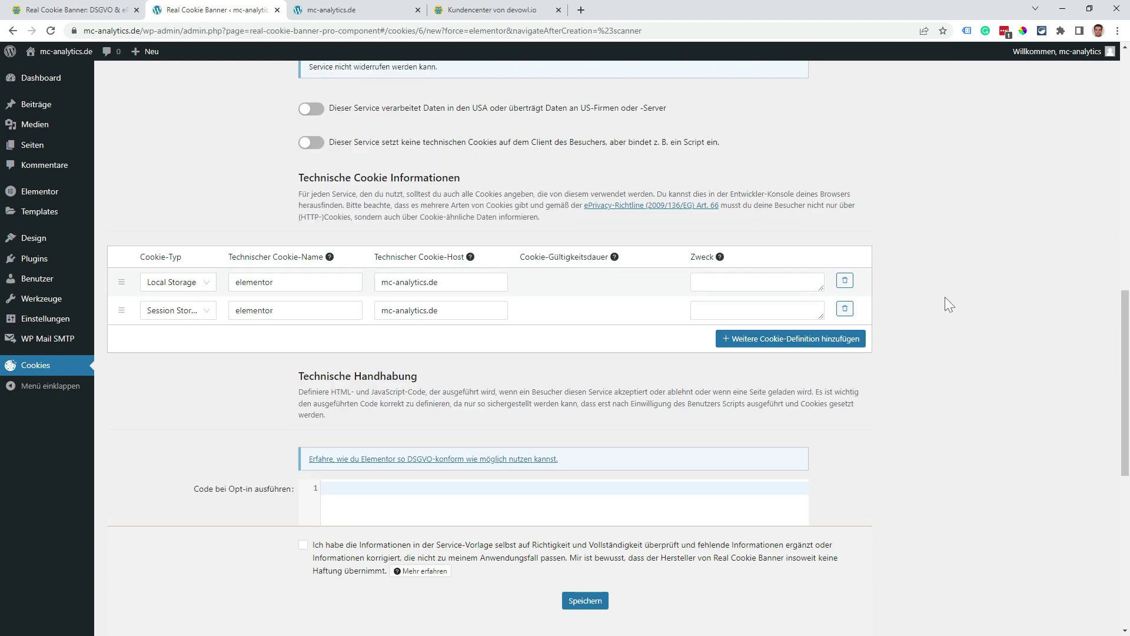
scroll(949, 307, "down", 3)
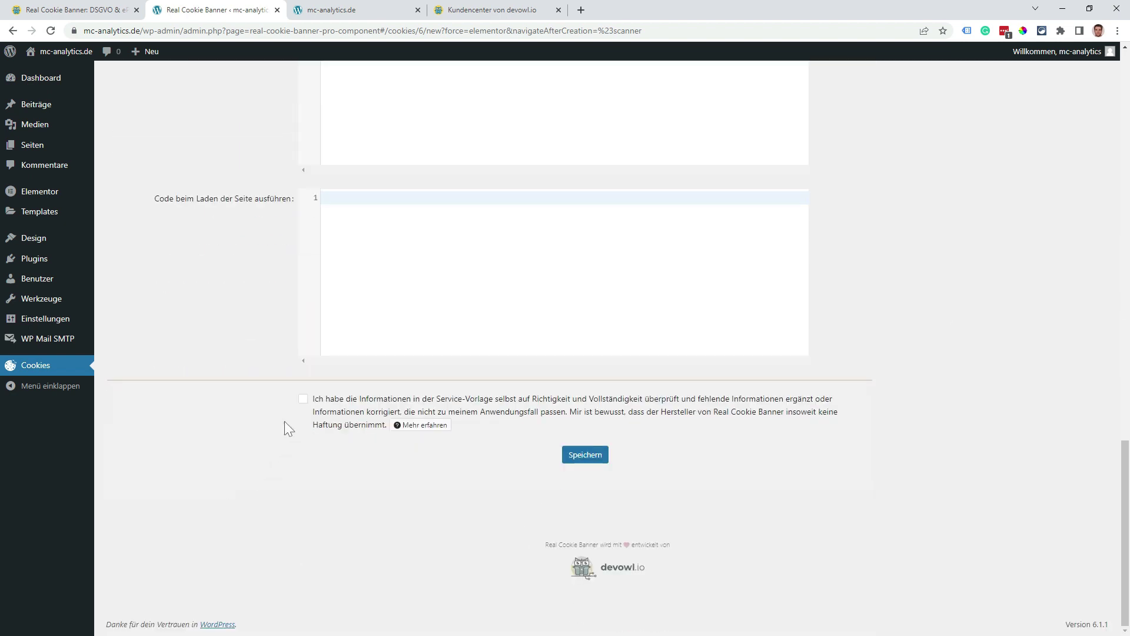
left_click(303, 400)
left_click(585, 461)
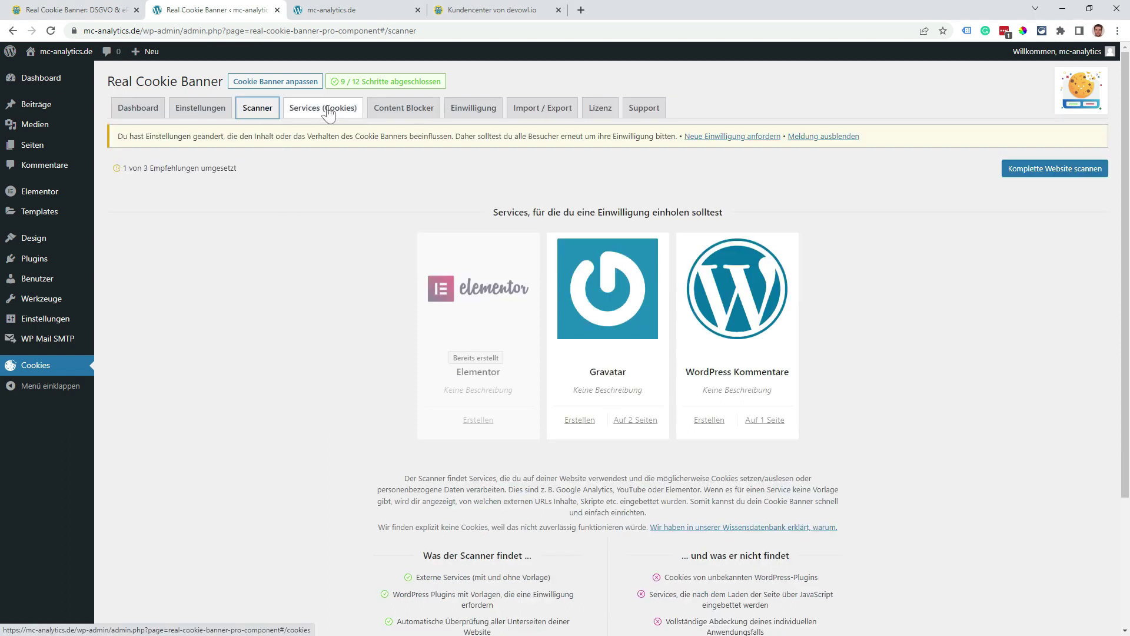
Examine the services listed in the Essenziell, Funktional, Statistik and Marketing groups, ending on Essenziell
left_click(328, 112)
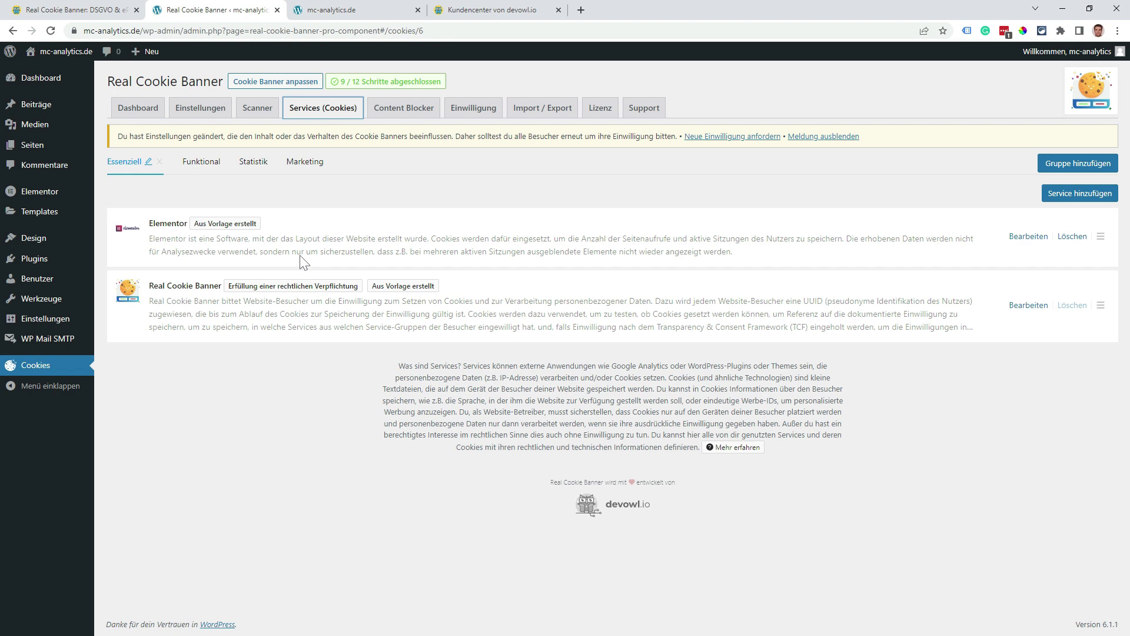
left_click(198, 164)
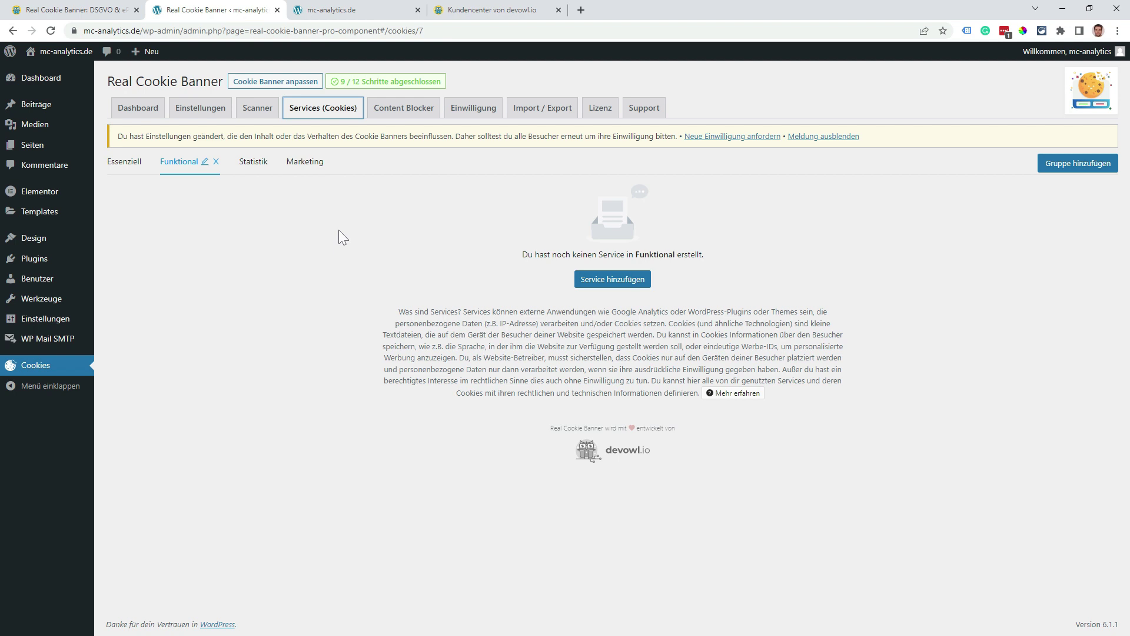
left_click(232, 163)
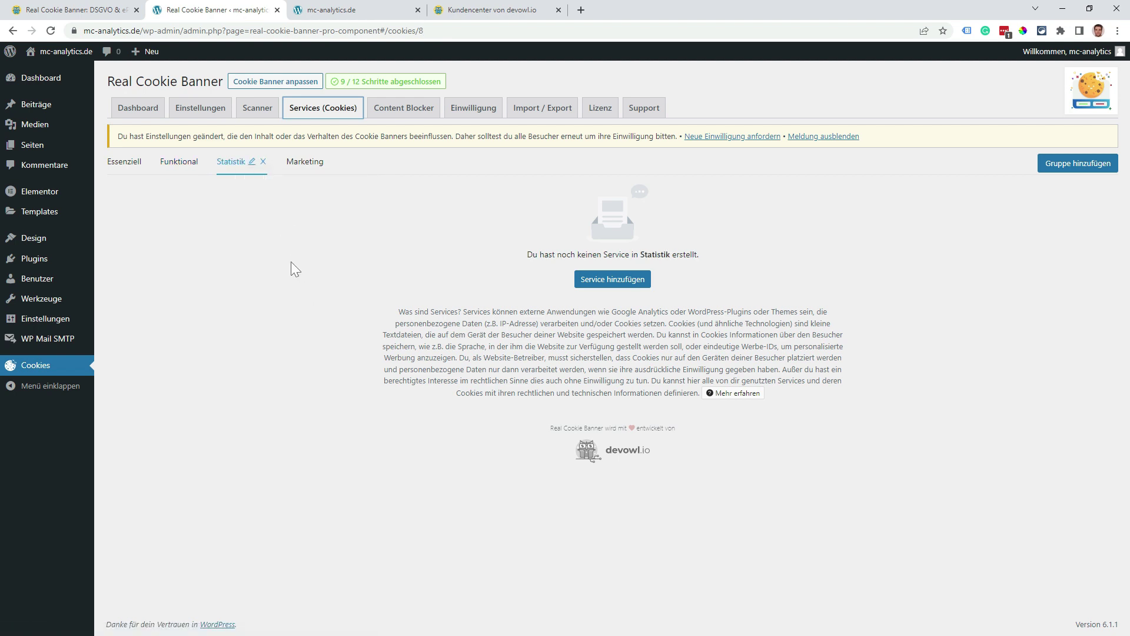
left_click(305, 161)
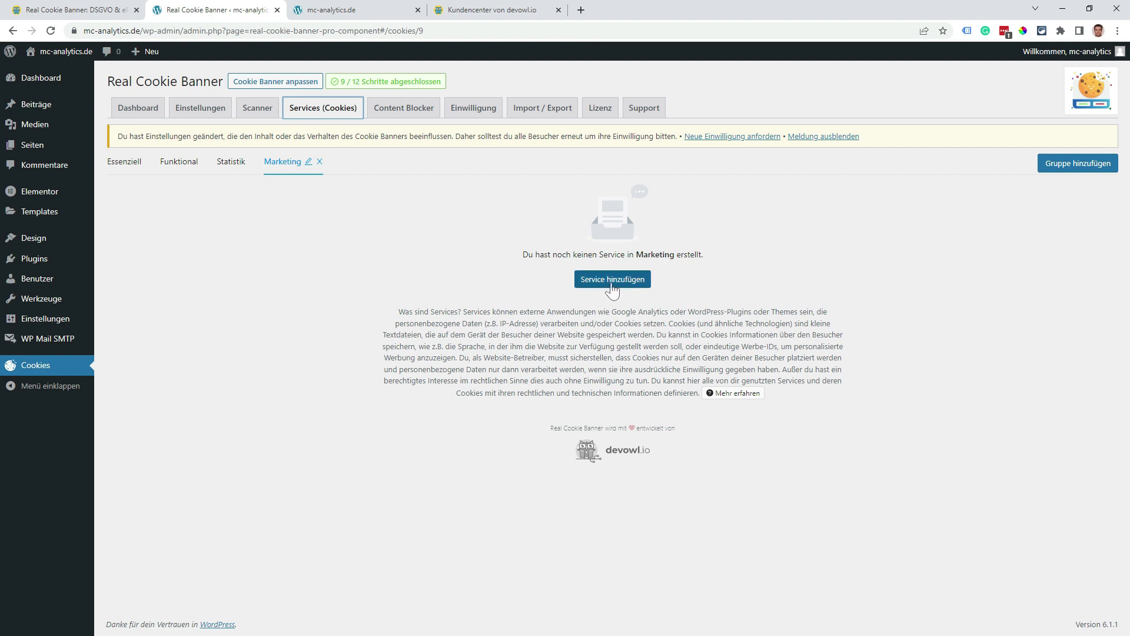
left_click(178, 163)
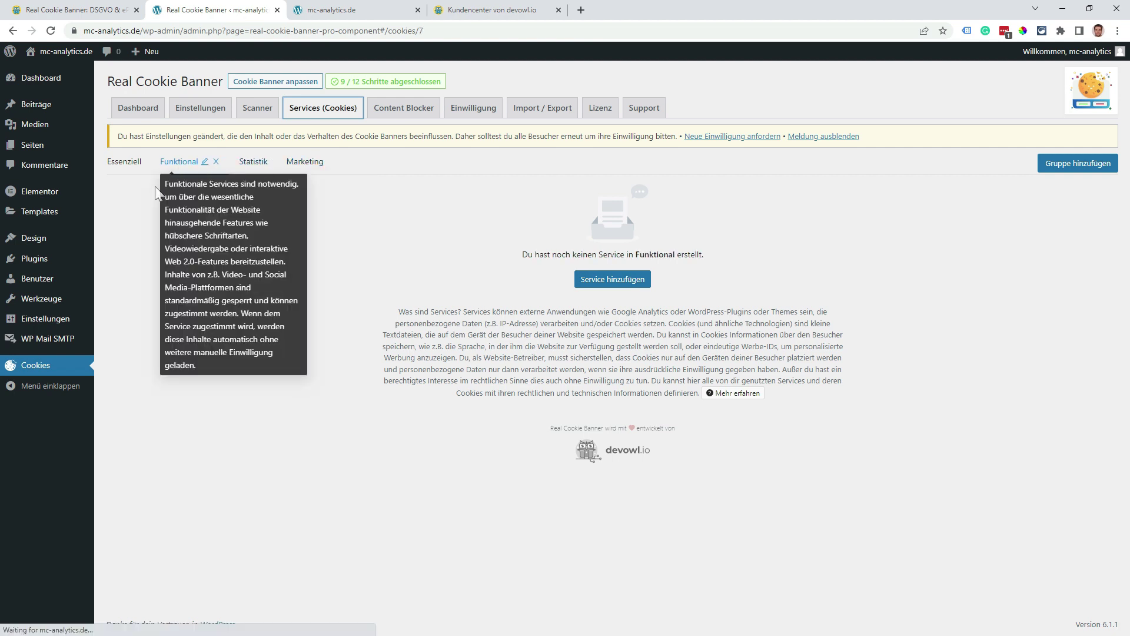
left_click(125, 161)
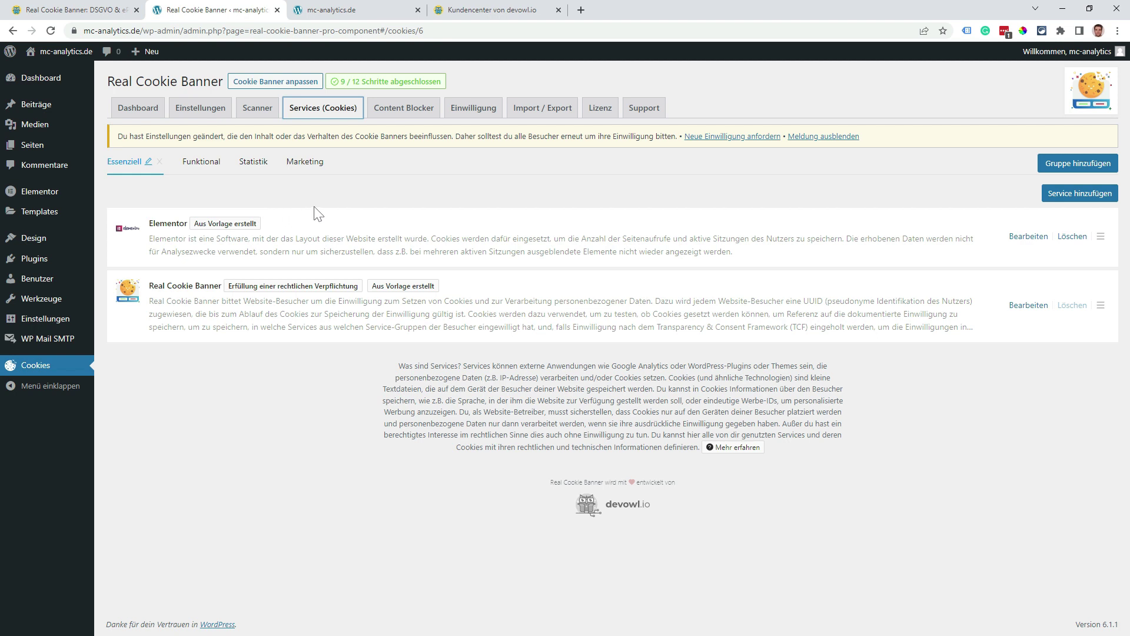
Start adding a service to the Essenziell group and browse the available service templates
left_click(1070, 199)
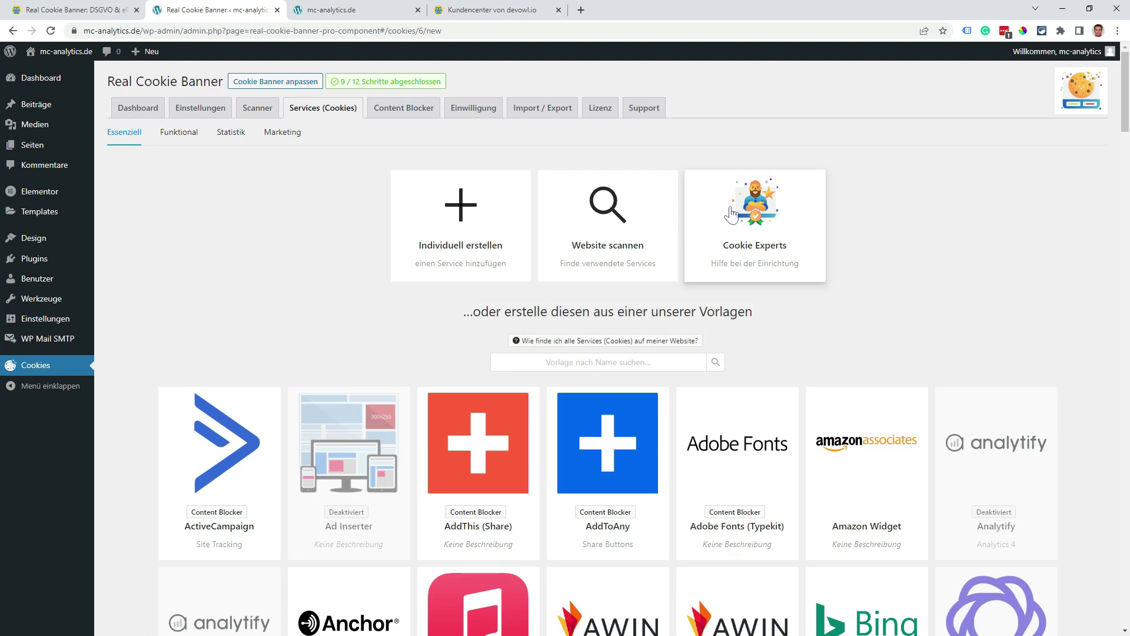
scroll(827, 298, "down", 20)
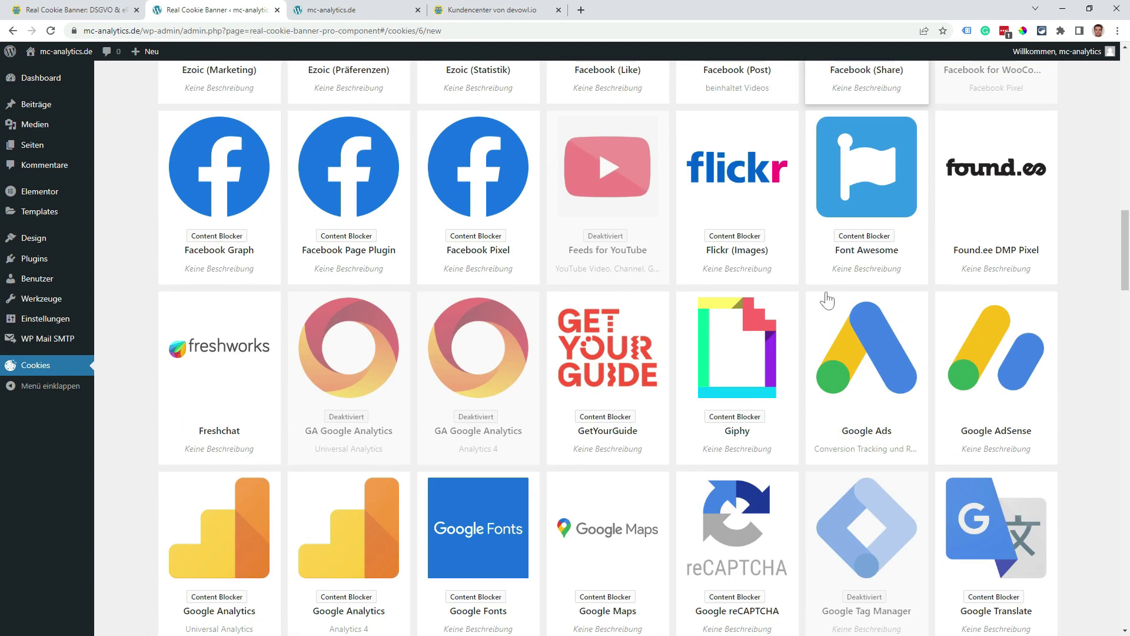
scroll(827, 301, "down", 20)
scroll(823, 300, "down", 18)
scroll(808, 298, "up", 16)
scroll(808, 300, "up", 15)
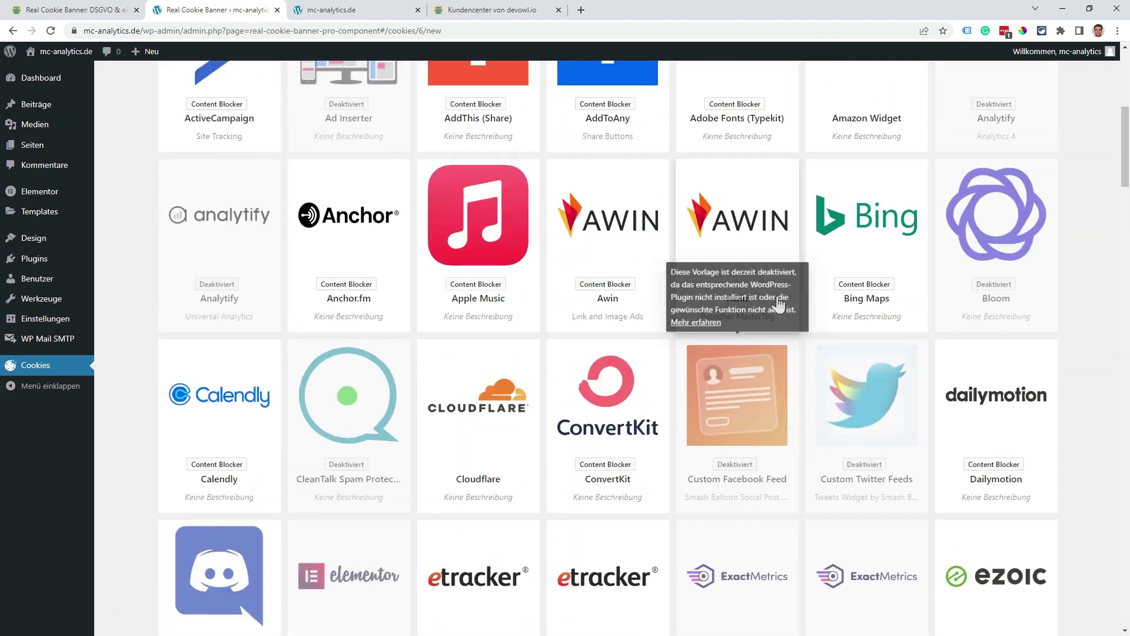
scroll(779, 303, "up", 7)
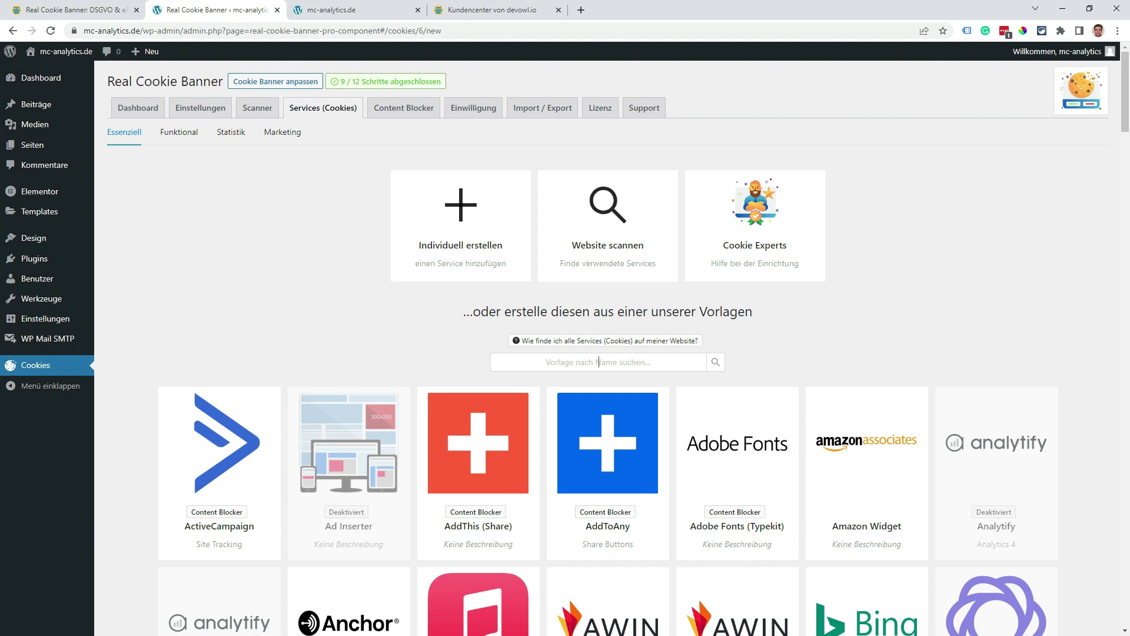
Search the service templates for "analytics", look through the matching templates and select the search term for replacement
left_click(599, 362)
type("analytics")
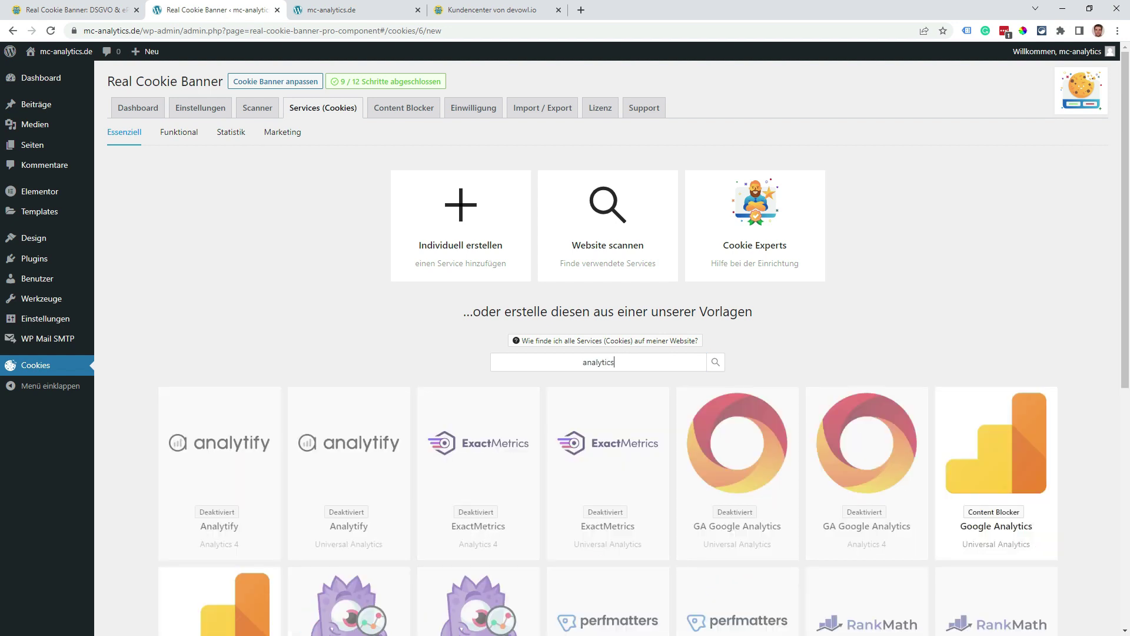
scroll(585, 362, "down", 5)
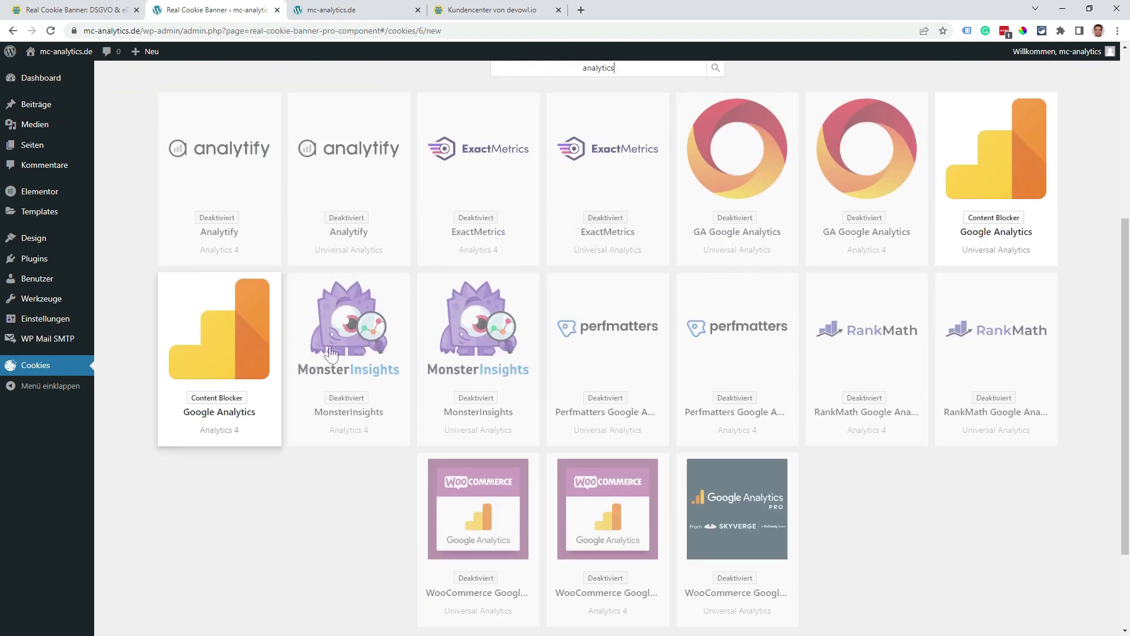
scroll(673, 334, "up", 5)
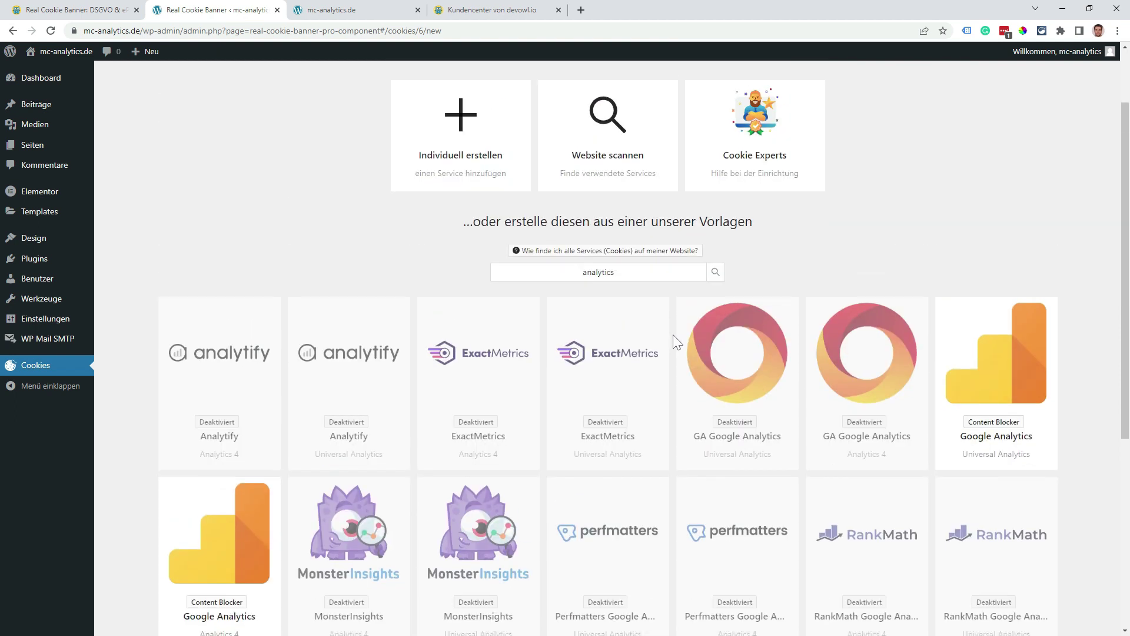
key("ctrl+a")
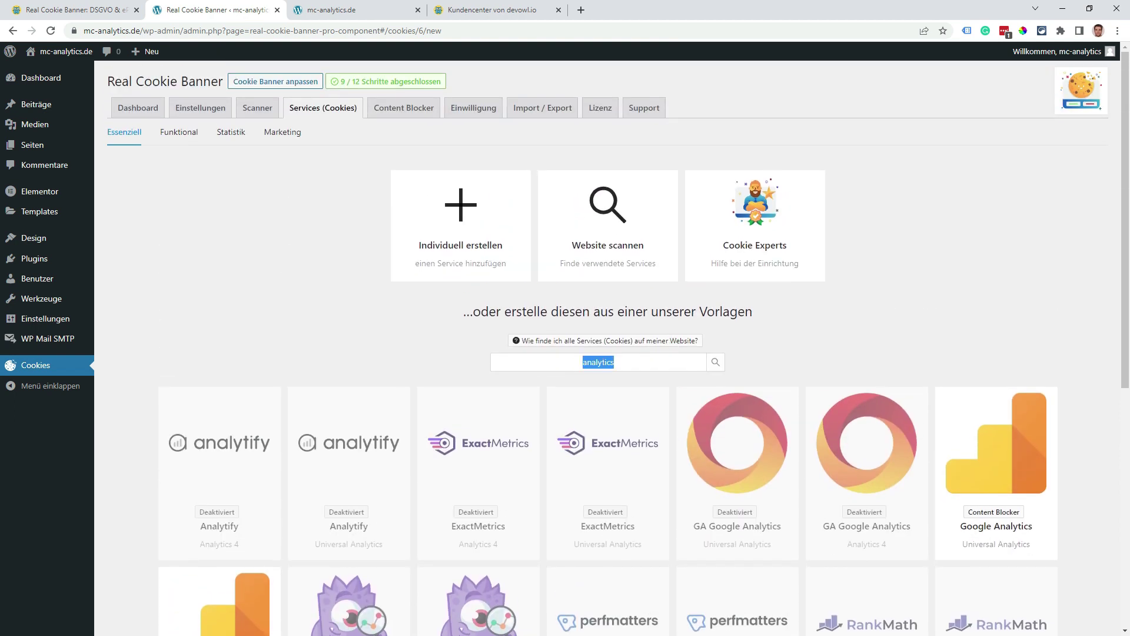
Clear the template search and choose the Google Analytics template for Analytics 4
key("BackSpace")
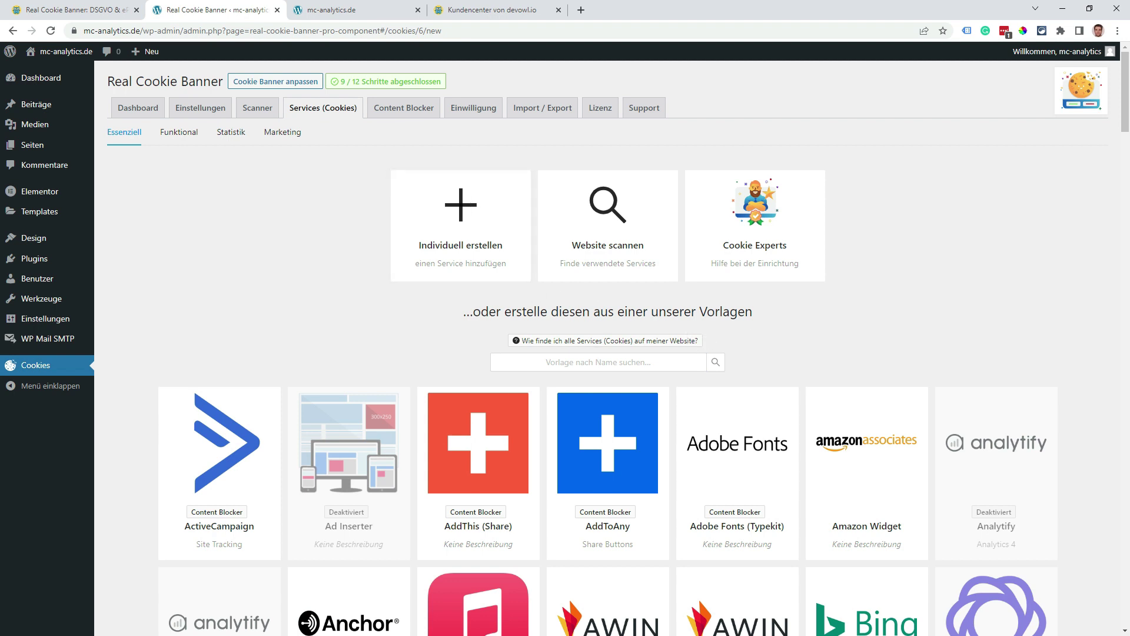
scroll(782, 369, "down", 20)
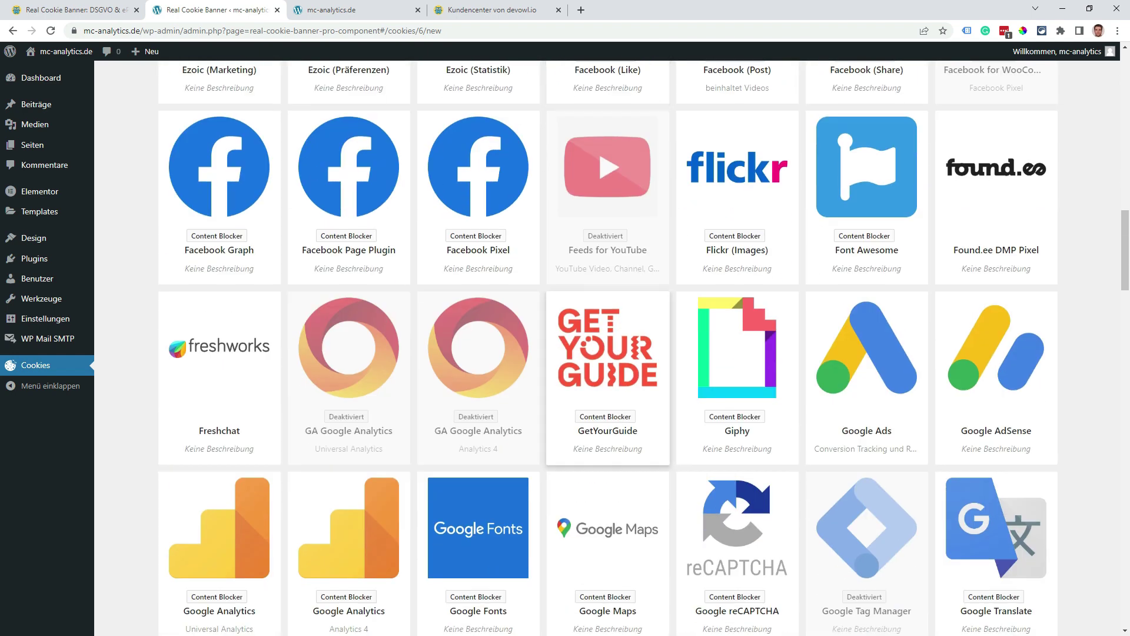
scroll(596, 323, "down", 3)
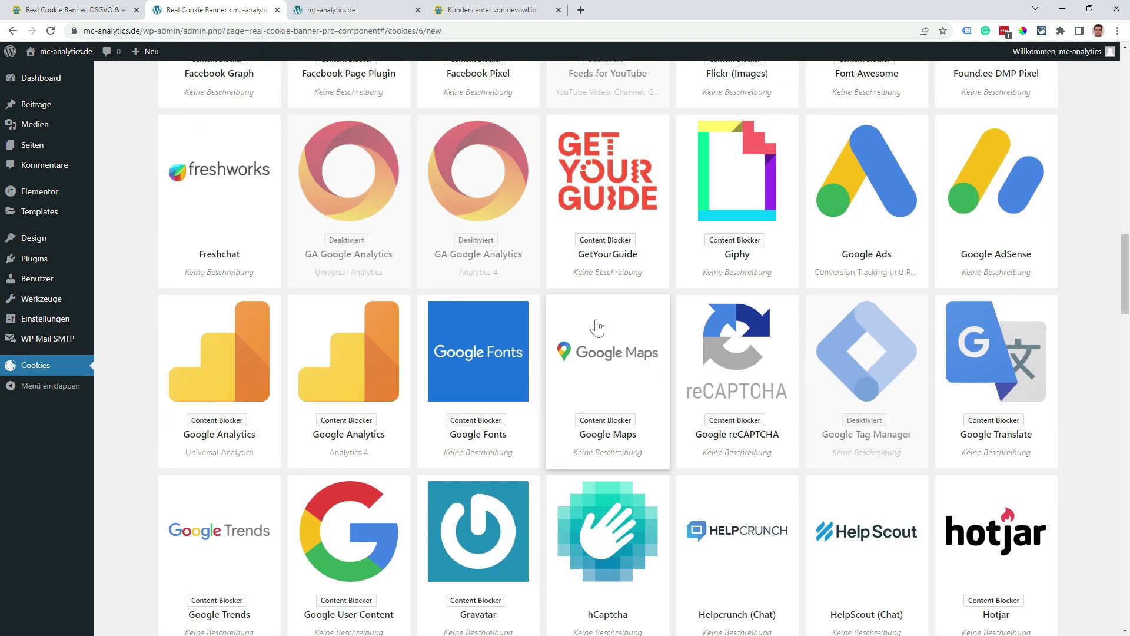
left_click(344, 358)
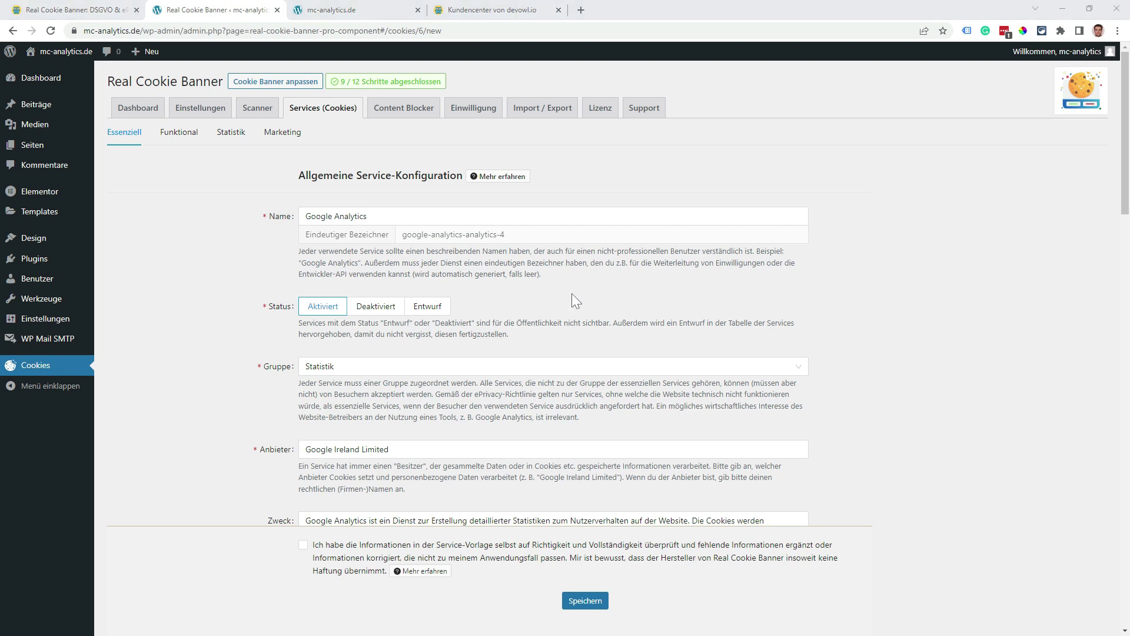
Assign the Google Analytics service to the Statistik group and review its legal basis, cookie definitions and technical handling
scroll(841, 319, "down", 2)
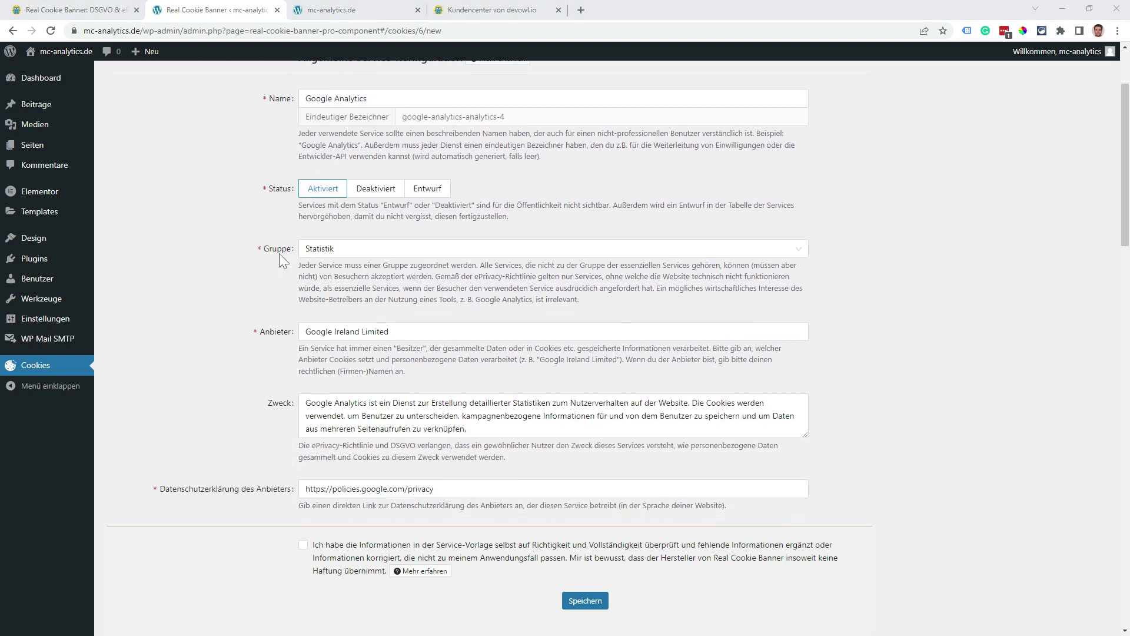
left_click(799, 252)
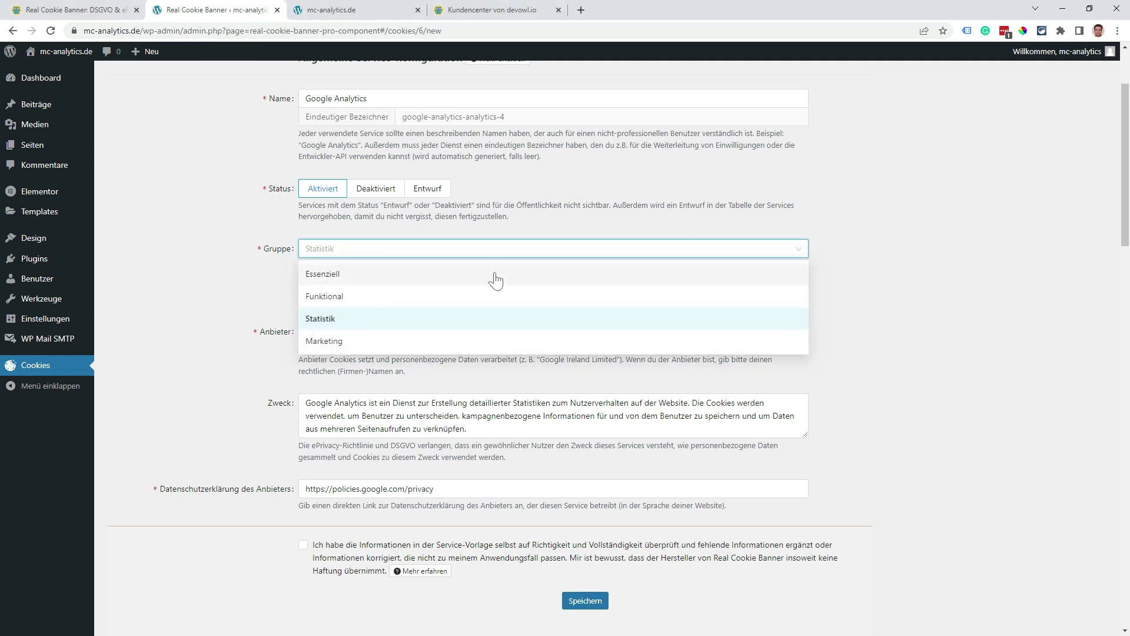
left_click(349, 320)
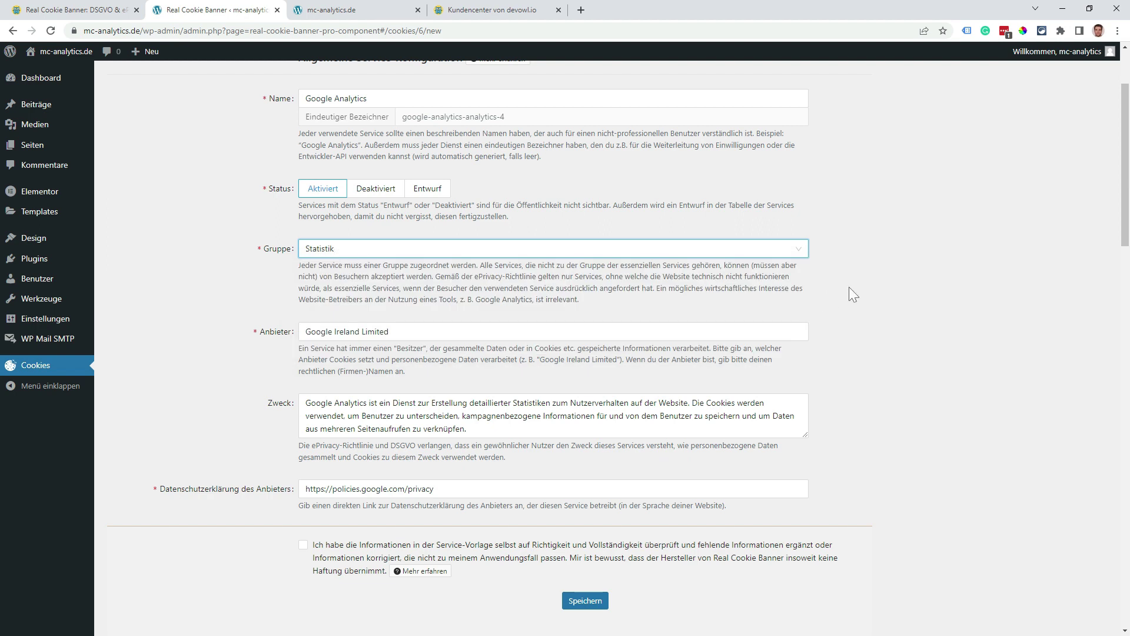
scroll(849, 287, "down", 7)
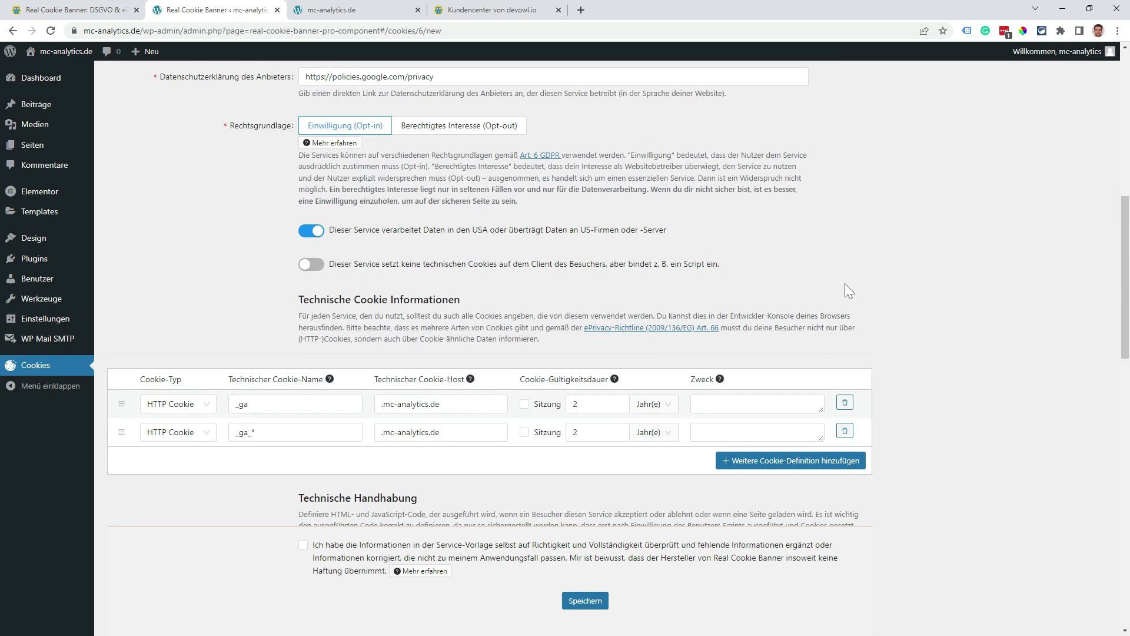
scroll(846, 285, "down", 2)
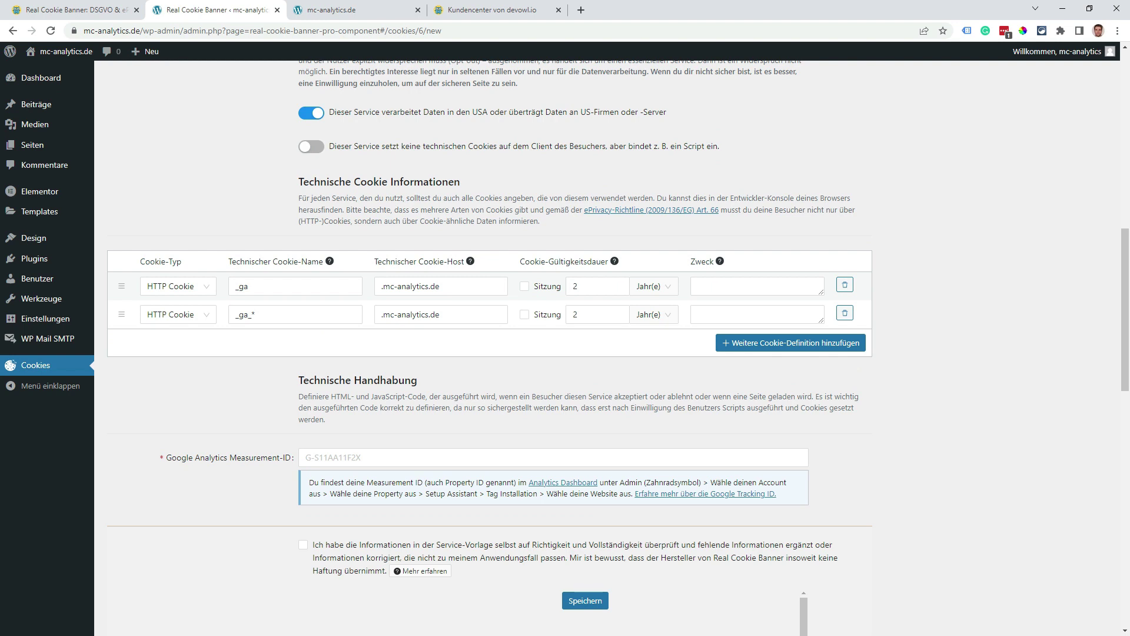
scroll(942, 297, "down", 3)
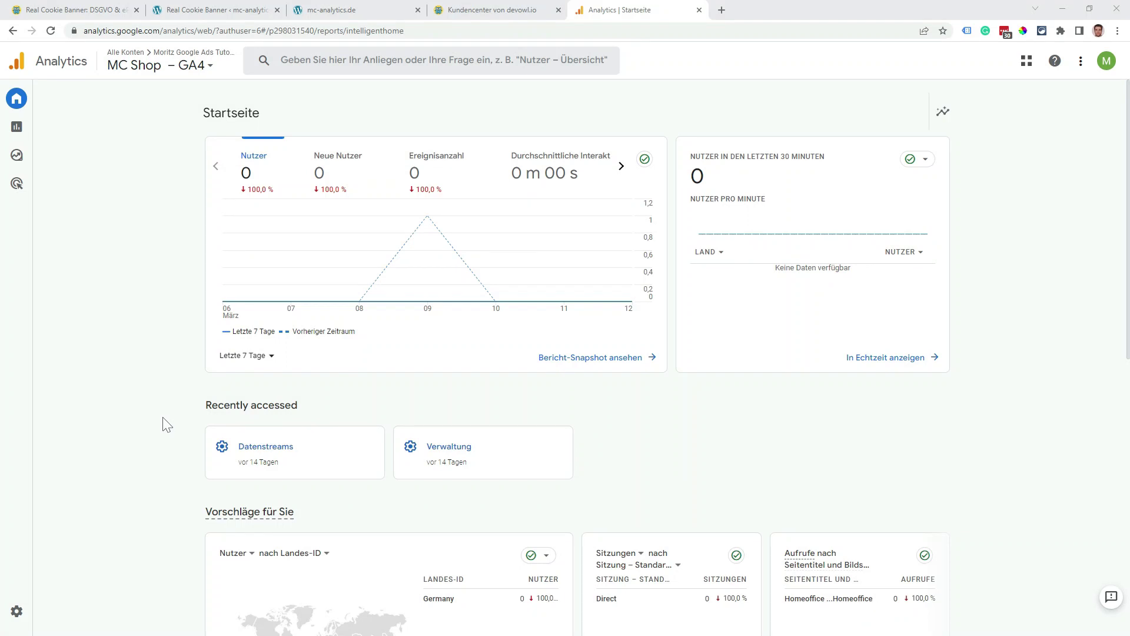
left_click(24, 611)
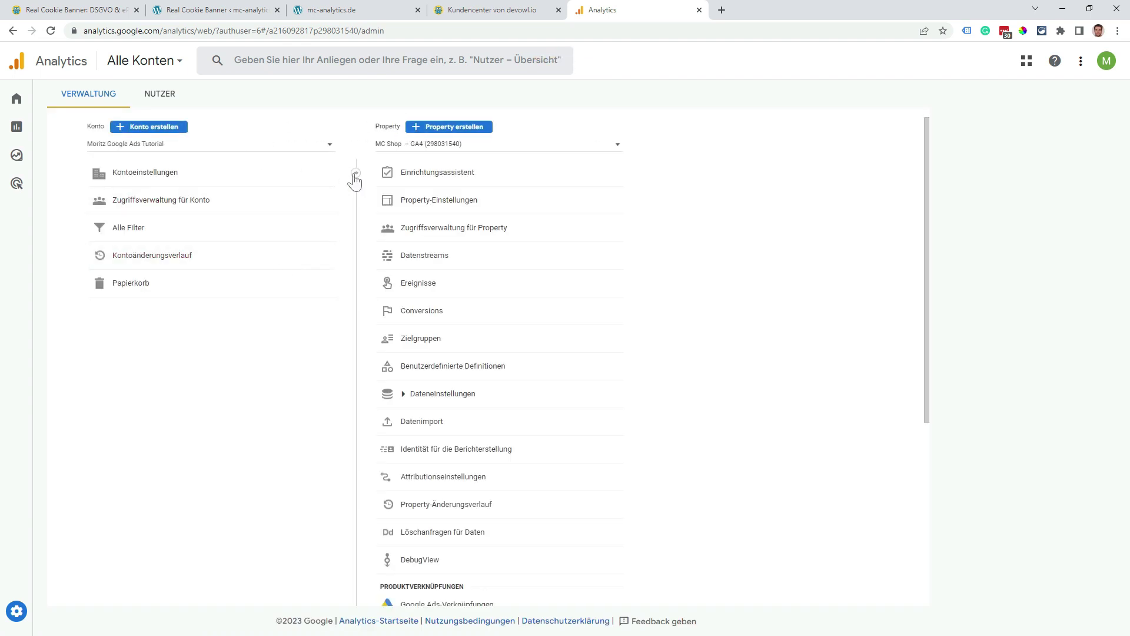
left_click(465, 259)
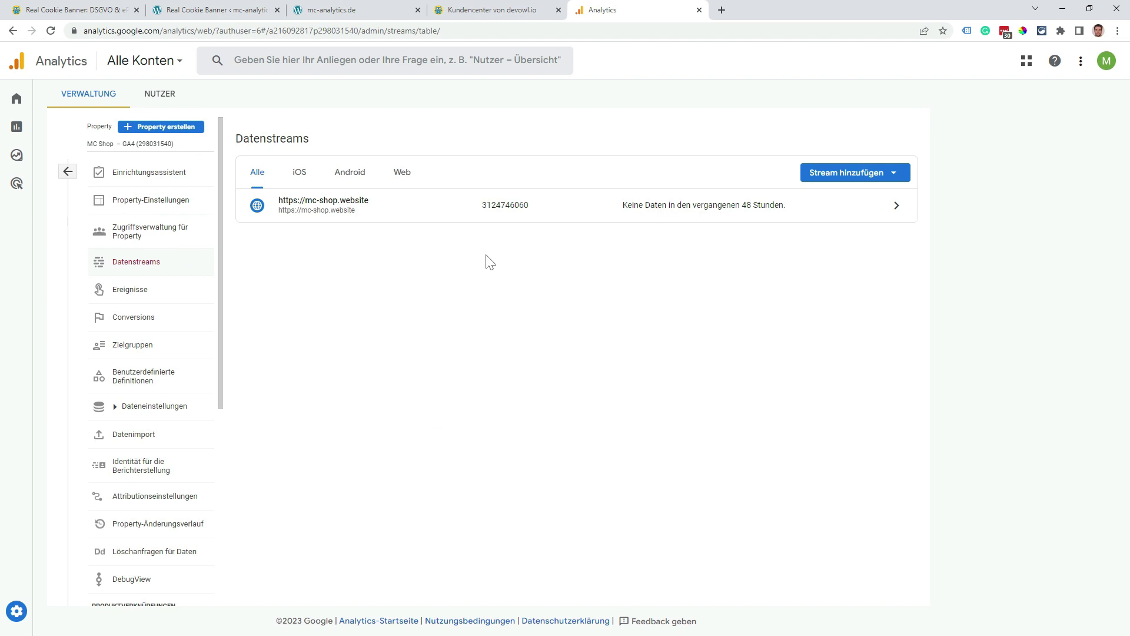
left_click(498, 210)
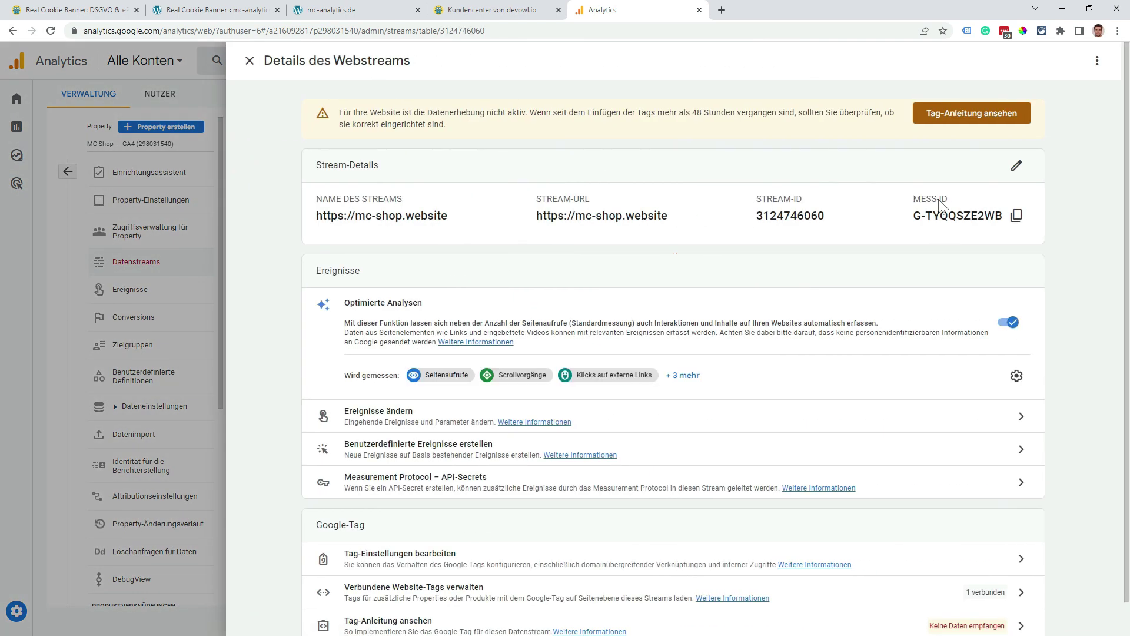
triple_click(931, 200)
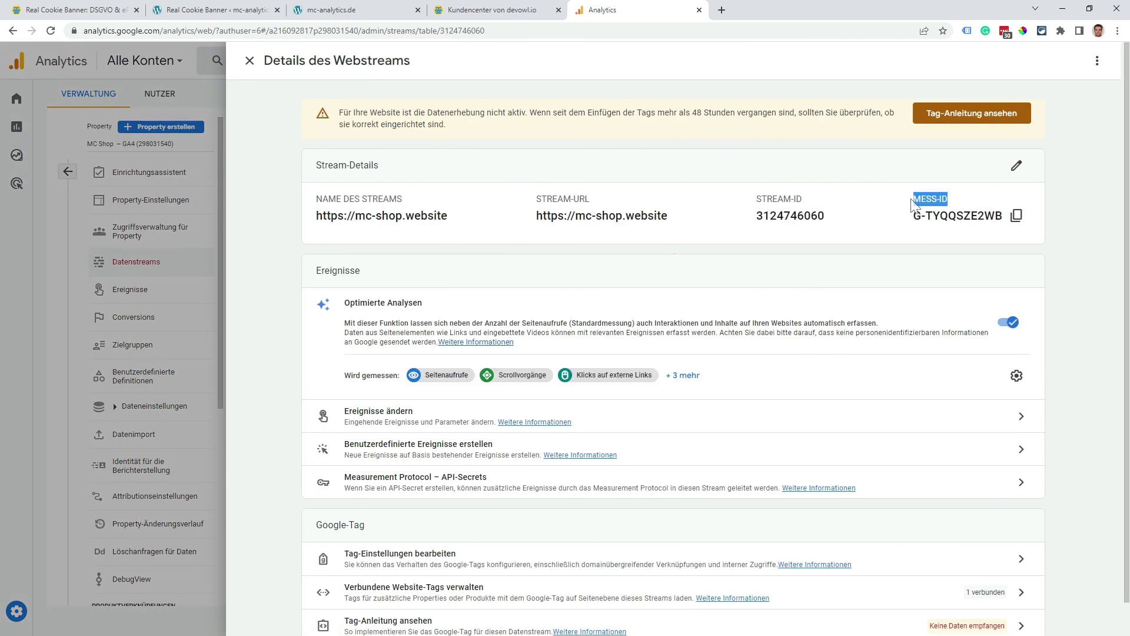
left_click(1016, 215)
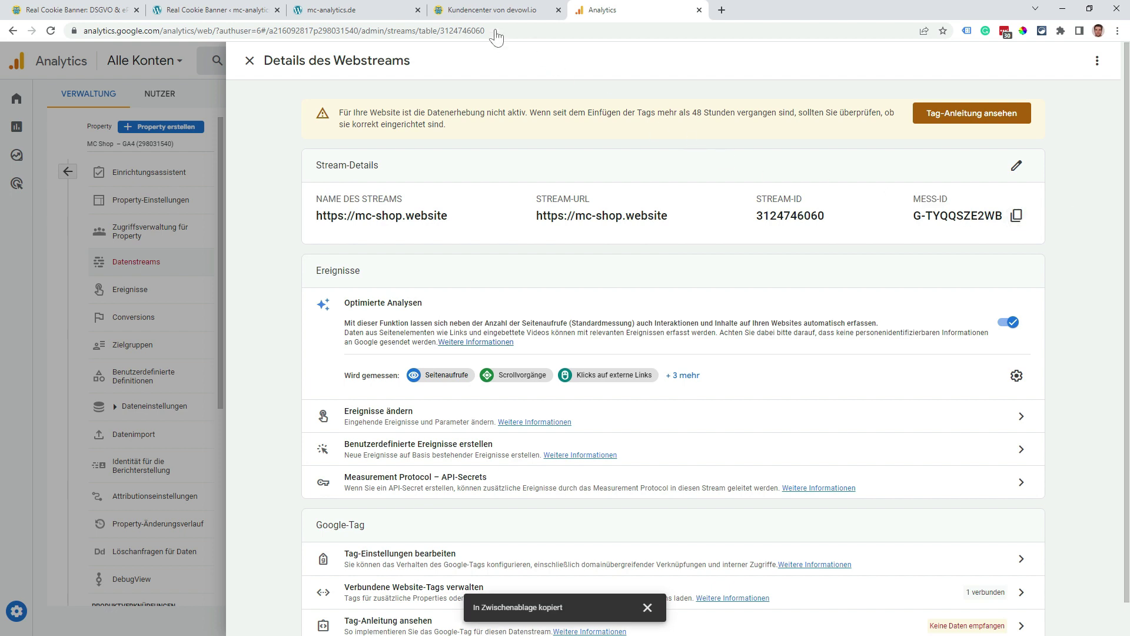
Back in Real Cookie Banner, paste the Google Analytics measurement ID, confirm the template information has been checked, and save the service
left_click(214, 10)
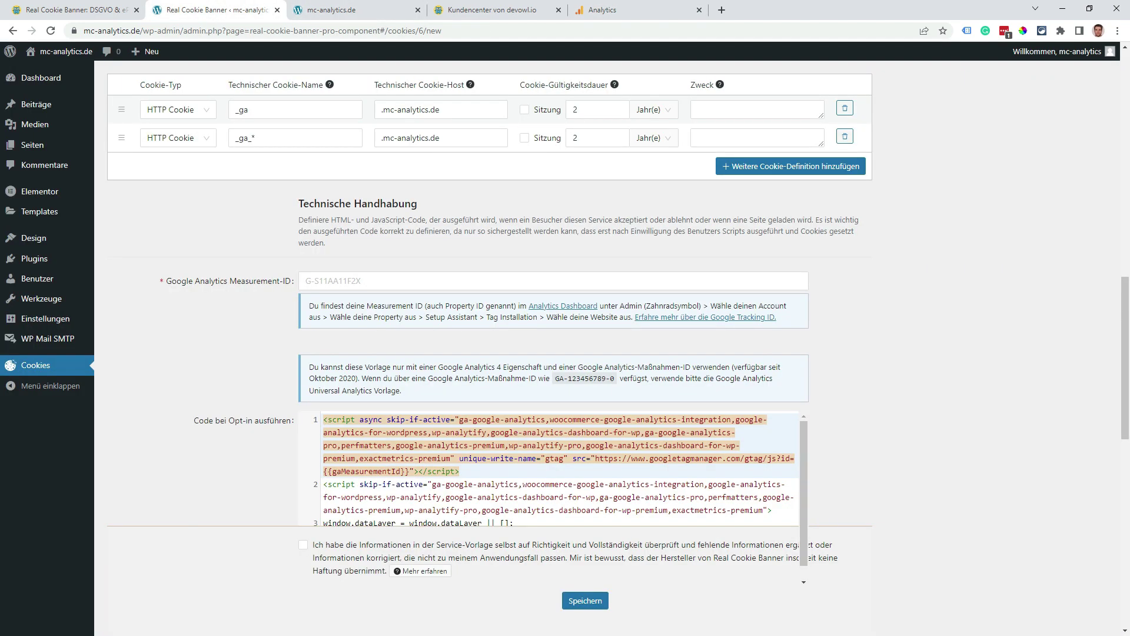
key("ctrl+v")
scroll(882, 306, "down", 10)
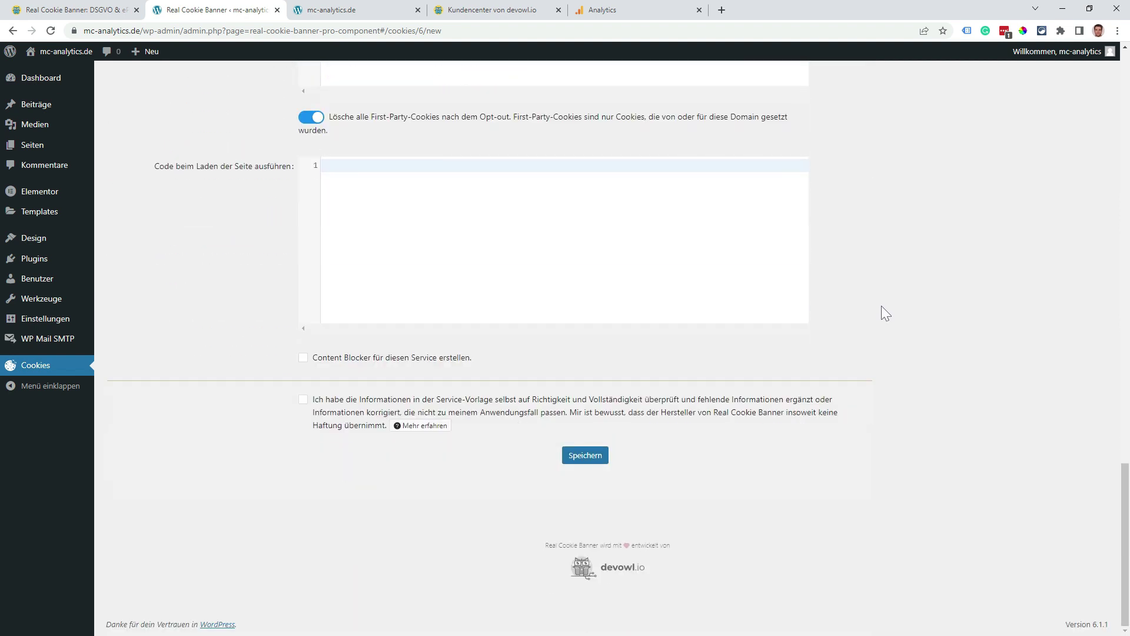
left_click(303, 400)
left_click(580, 458)
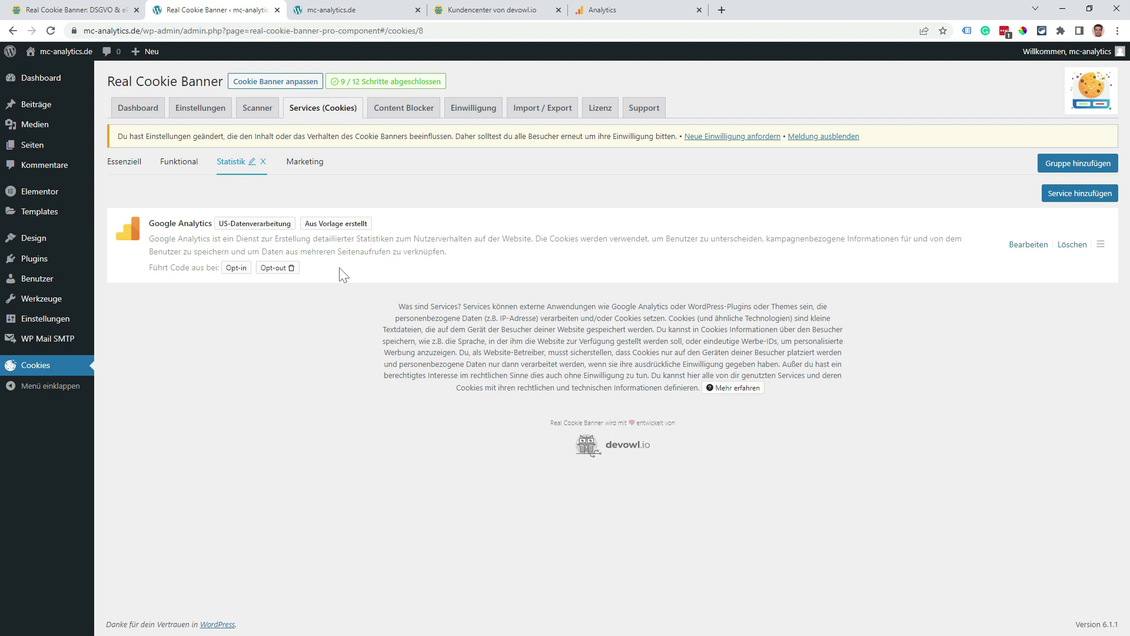
Open the templates for a new content blocker, then switch to the scanner and run the website scan
left_click(406, 109)
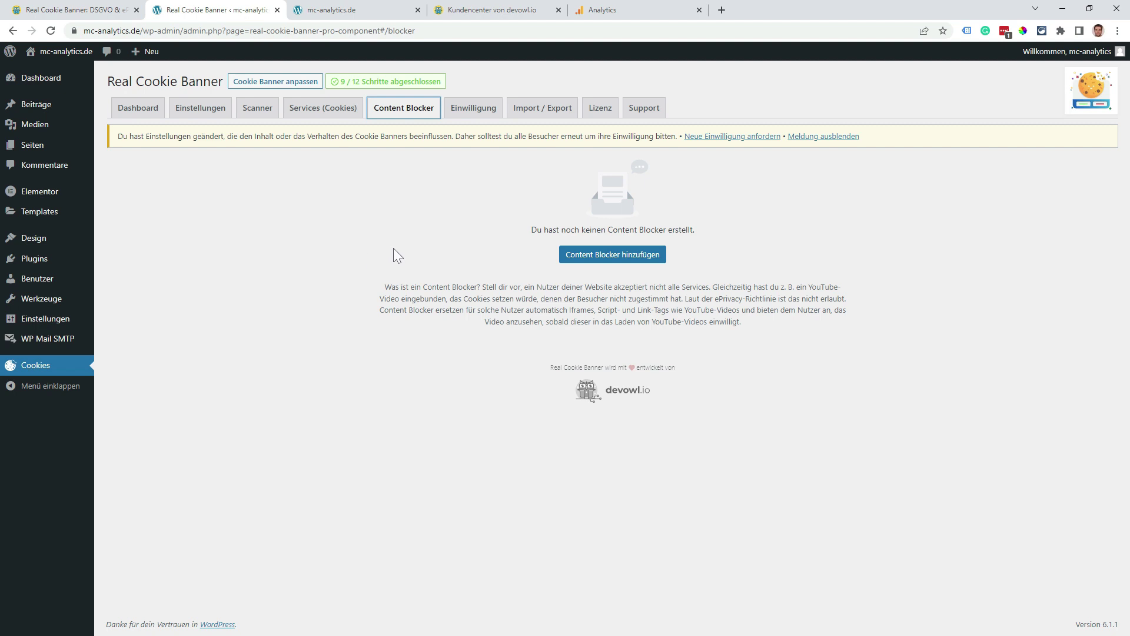
left_click(618, 259)
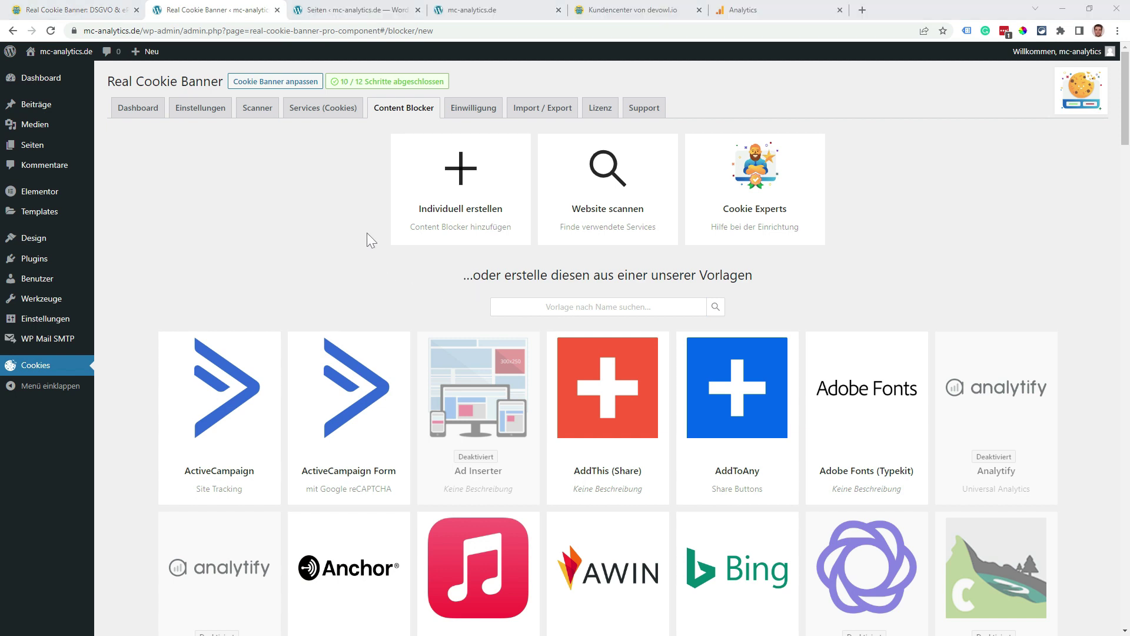
left_click(257, 111)
left_click(1045, 169)
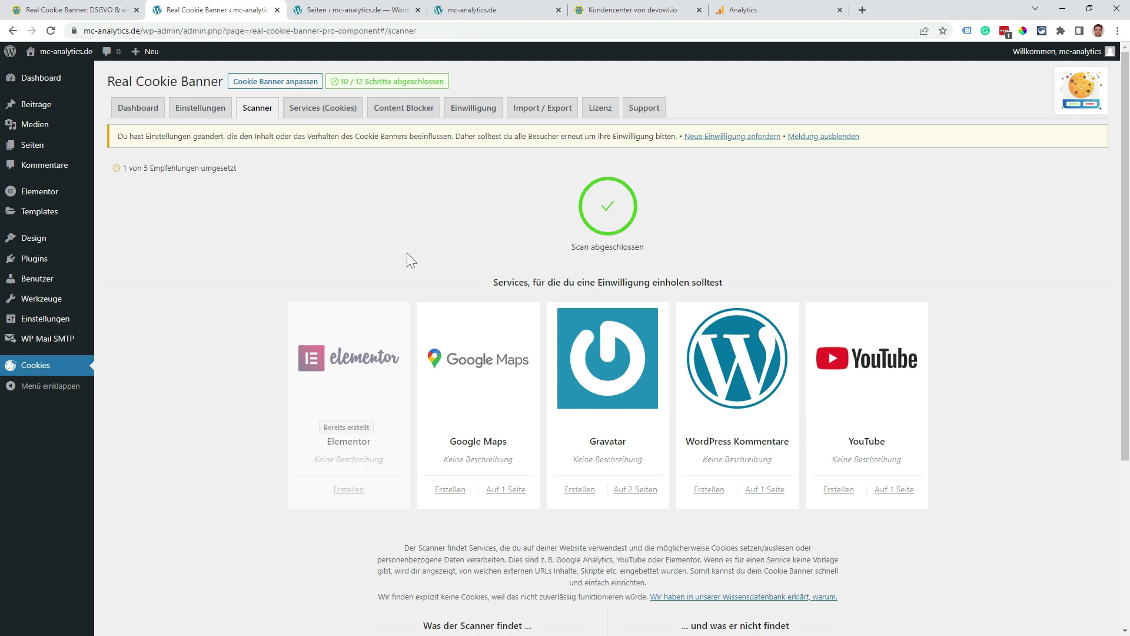
On the mc-analytics.de front end, continue without consent and examine the YouTube video and Google Maps embeds on the Content Blocker page
left_click(471, 11)
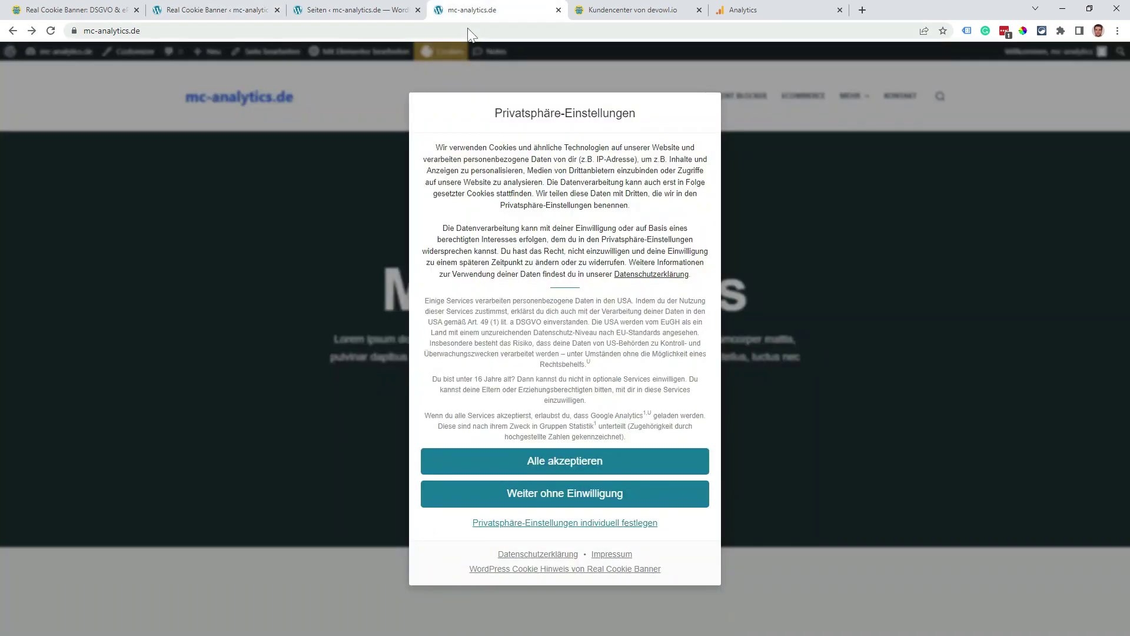
left_click(567, 503)
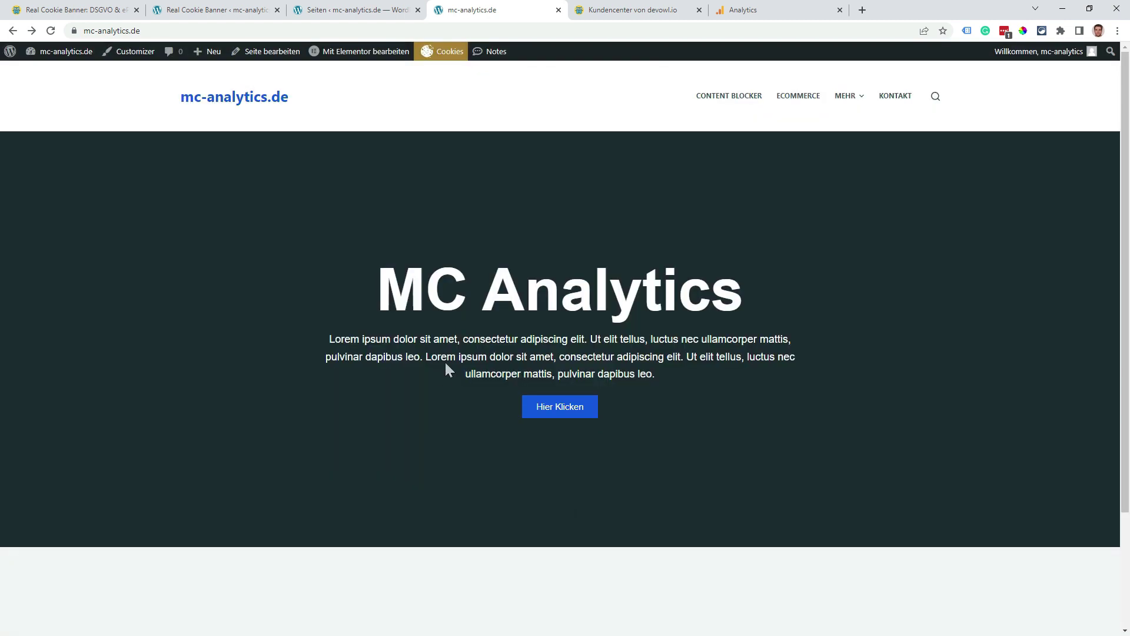
left_click(728, 98)
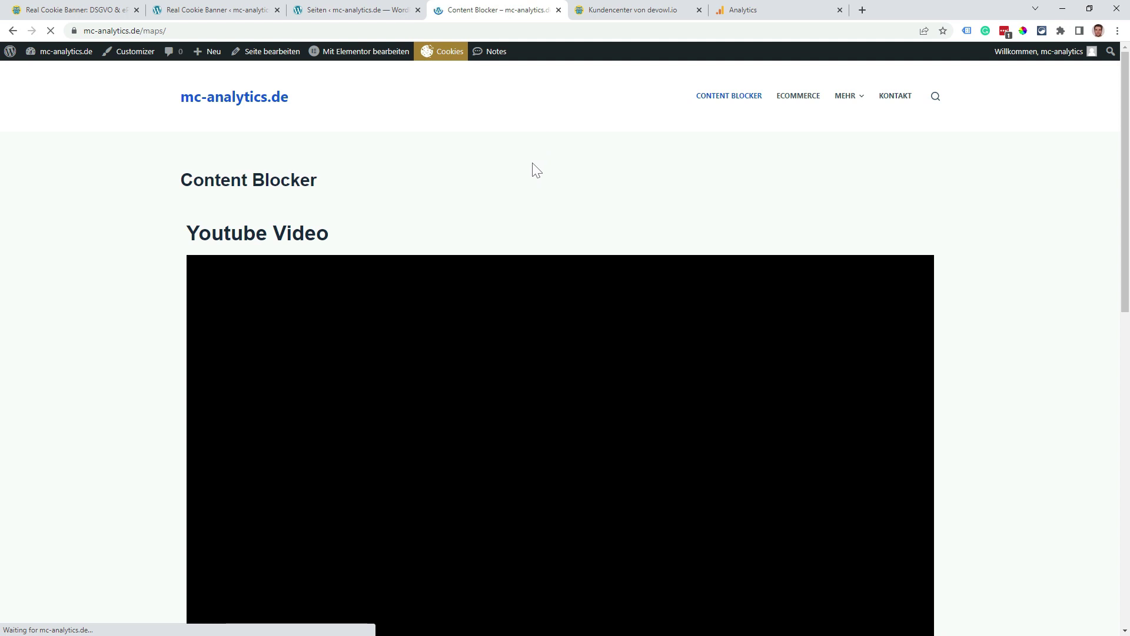
scroll(930, 297, "down", 1)
scroll(928, 291, "down", 7)
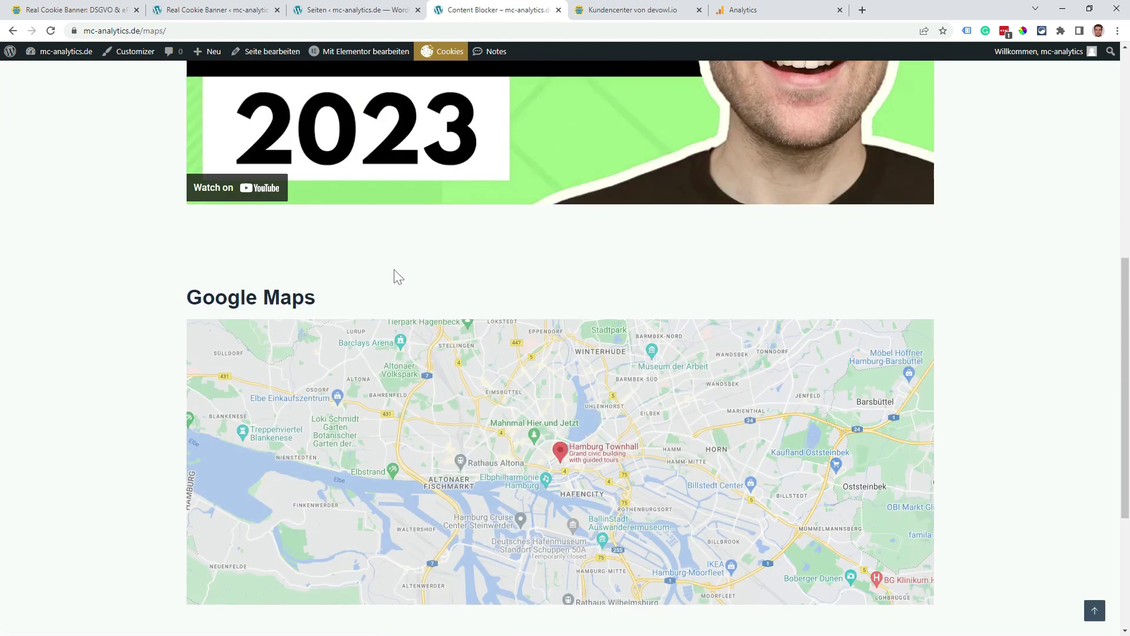
scroll(688, 297, "down", 4)
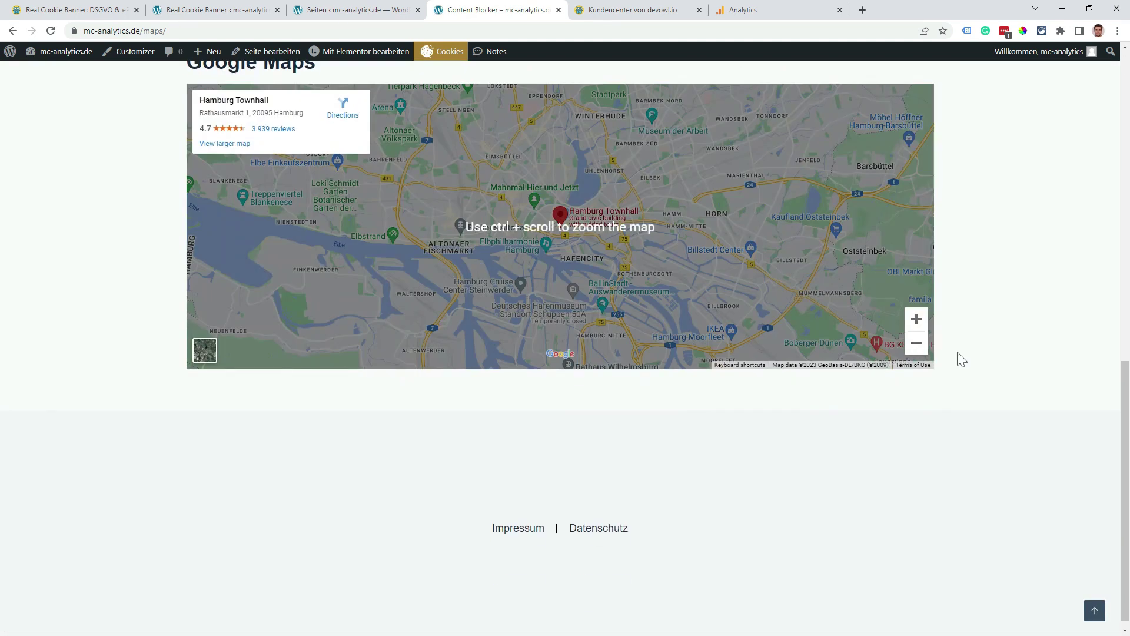
scroll(855, 274, "up", 12)
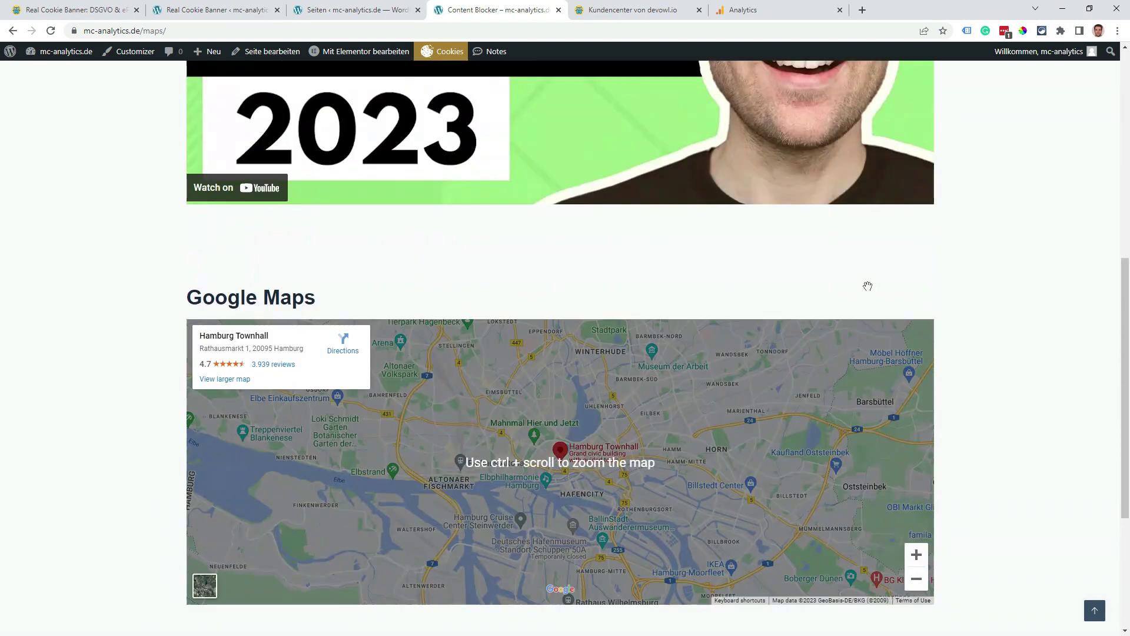
scroll(862, 309, "down", 8)
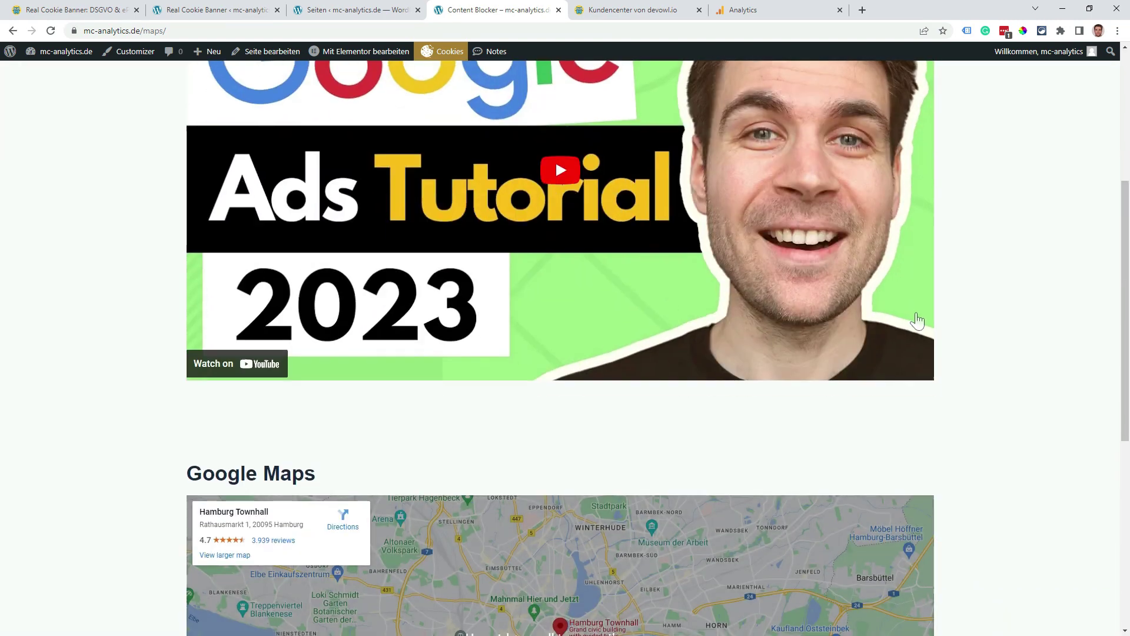
Create the YouTube service from the scanner results with its content blocker option enabled, confirm the template information has been checked, and save
left_click(235, 10)
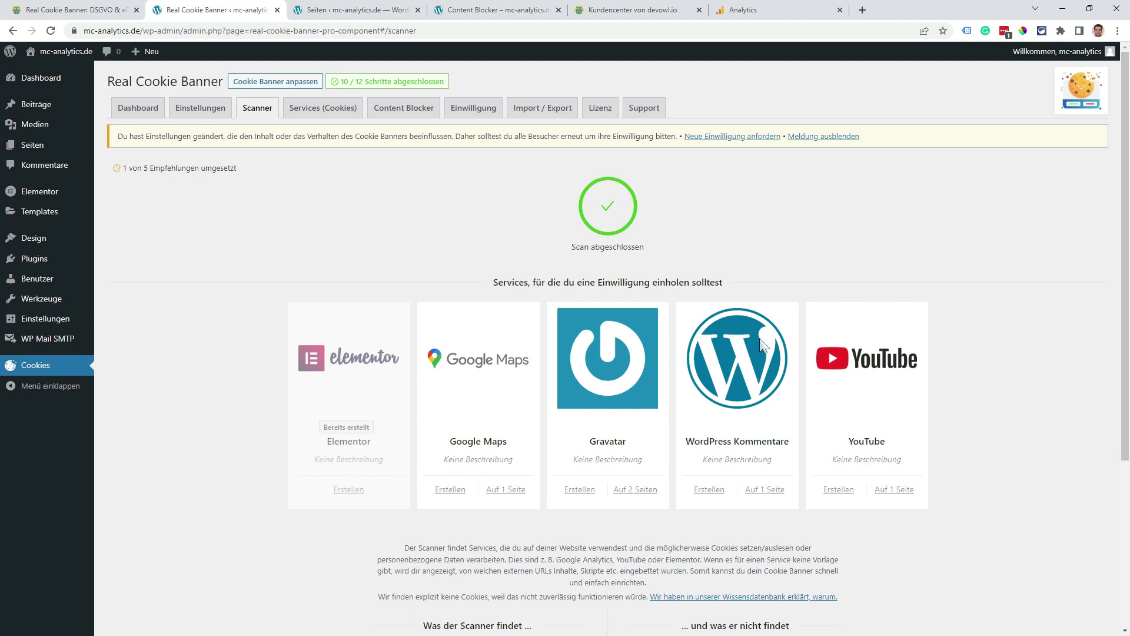
left_click(838, 489)
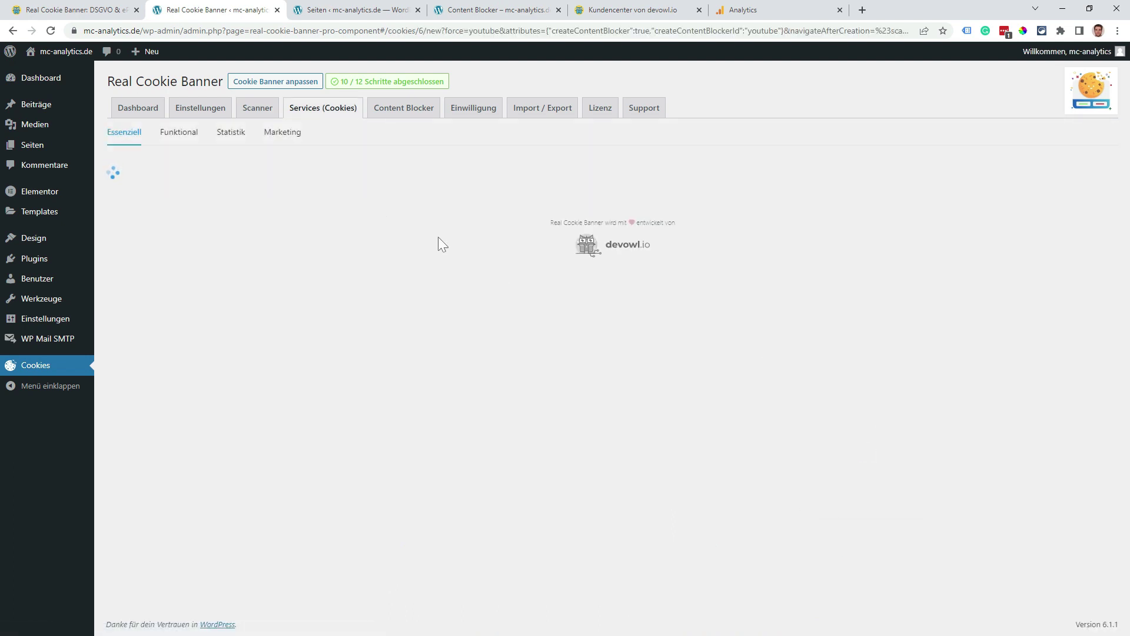
scroll(848, 344, "down", 20)
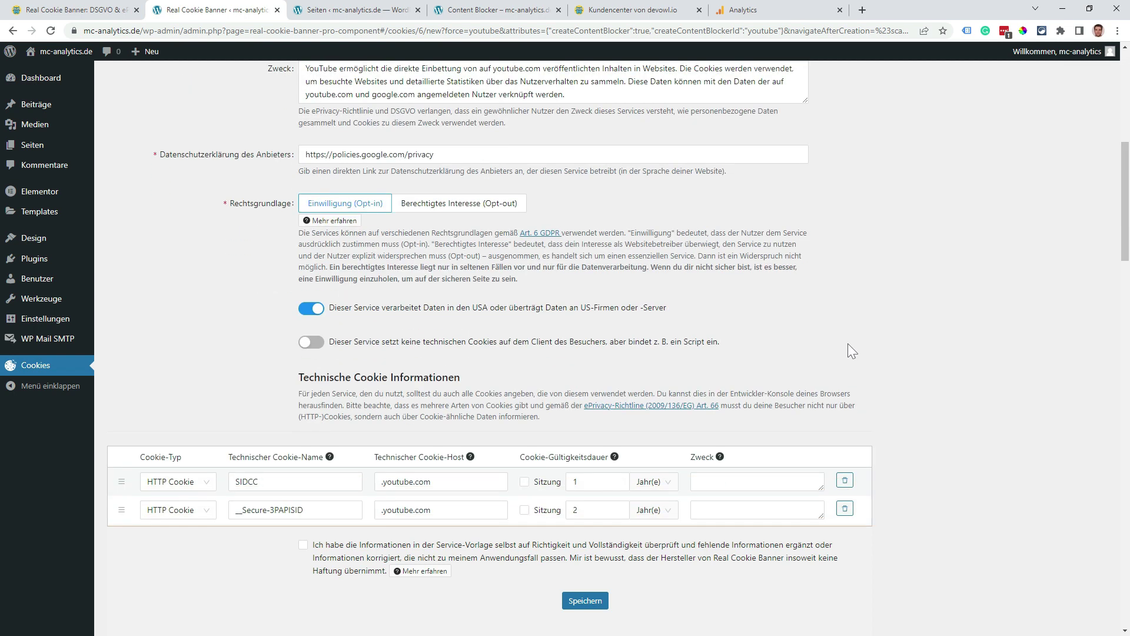
scroll(856, 351, "down", 5)
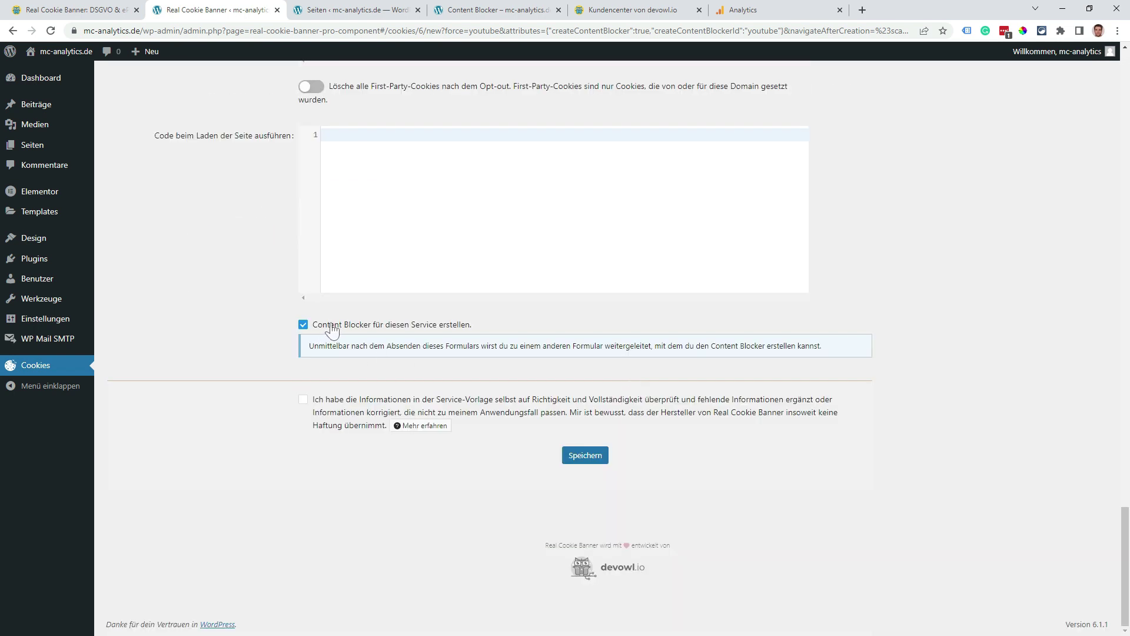
left_click(303, 400)
left_click(578, 460)
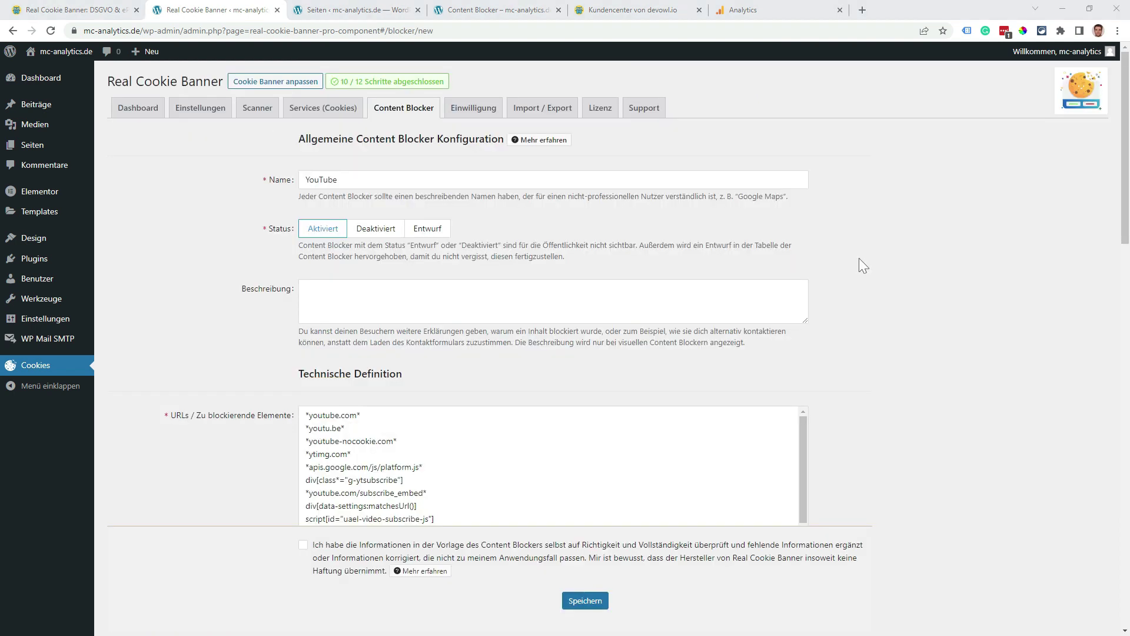
Review the YouTube content blocker settings and set its automatic preview image to "Vorschaubild herunterladen und lokal ausgeben"
scroll(859, 244, "down", 15)
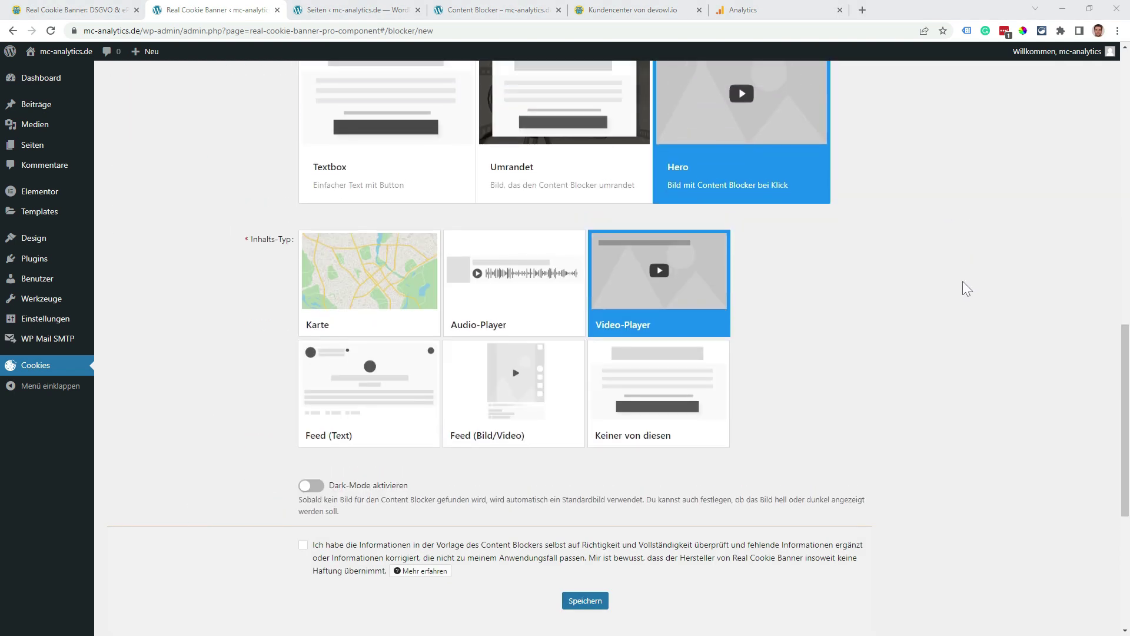
scroll(962, 281, "up", 2)
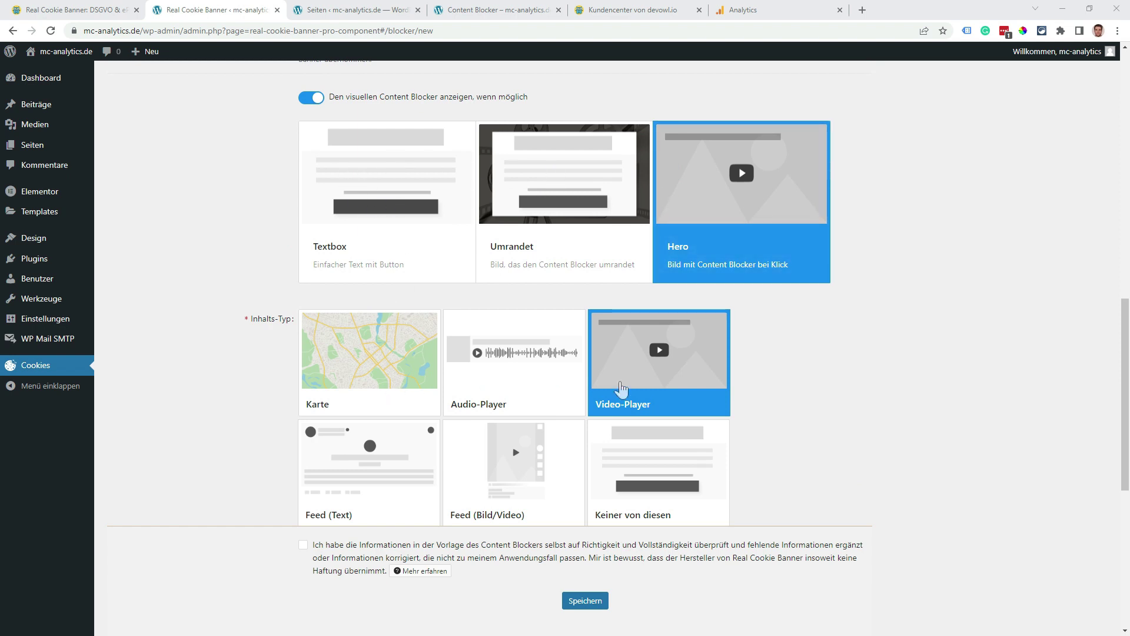
scroll(875, 338, "down", 2)
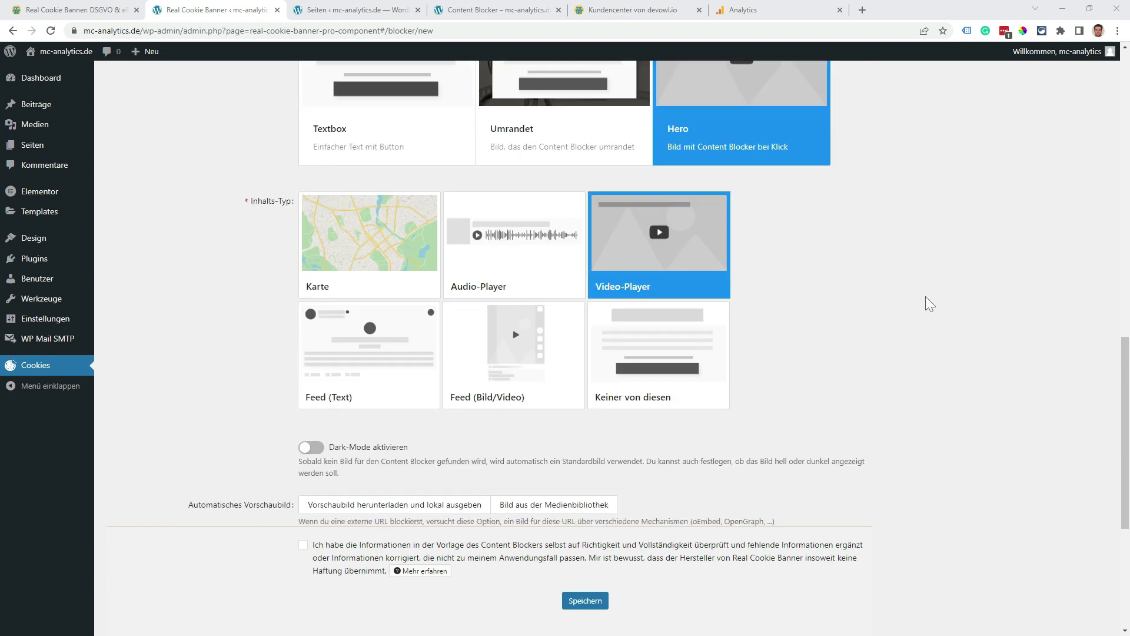
scroll(940, 304, "down", 1)
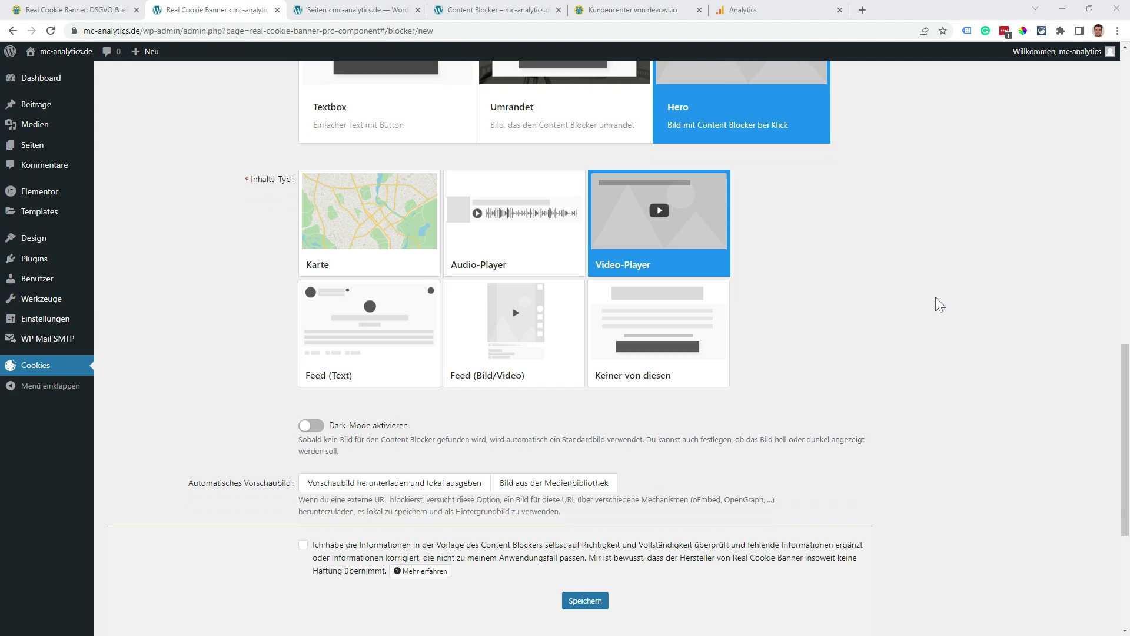
scroll(940, 304, "down", 3)
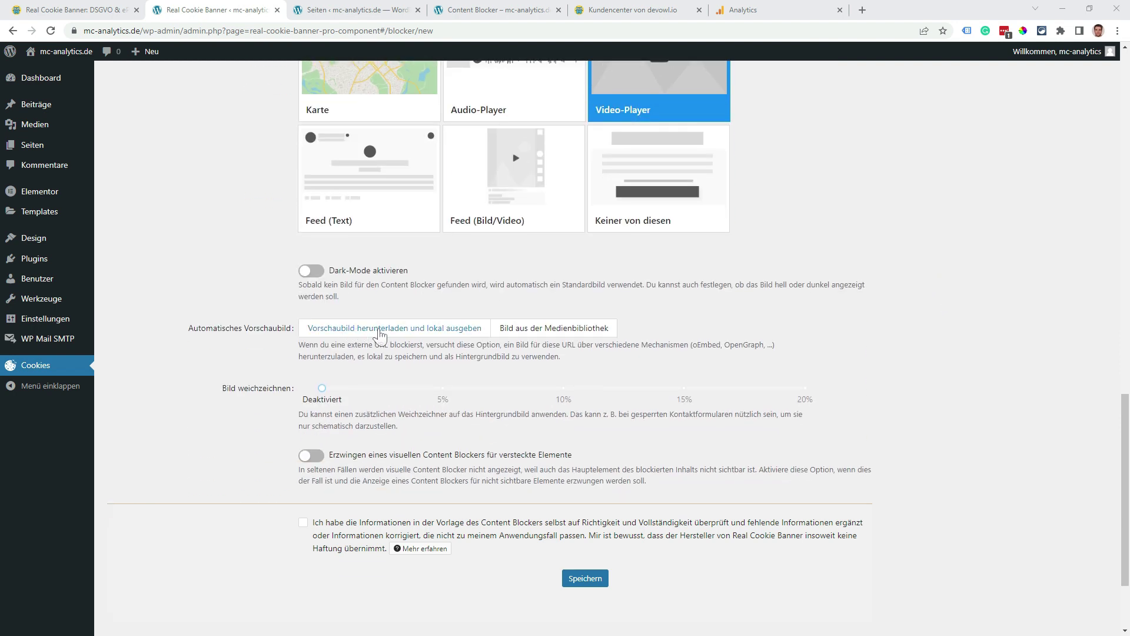
left_click(379, 332)
left_click(521, 423)
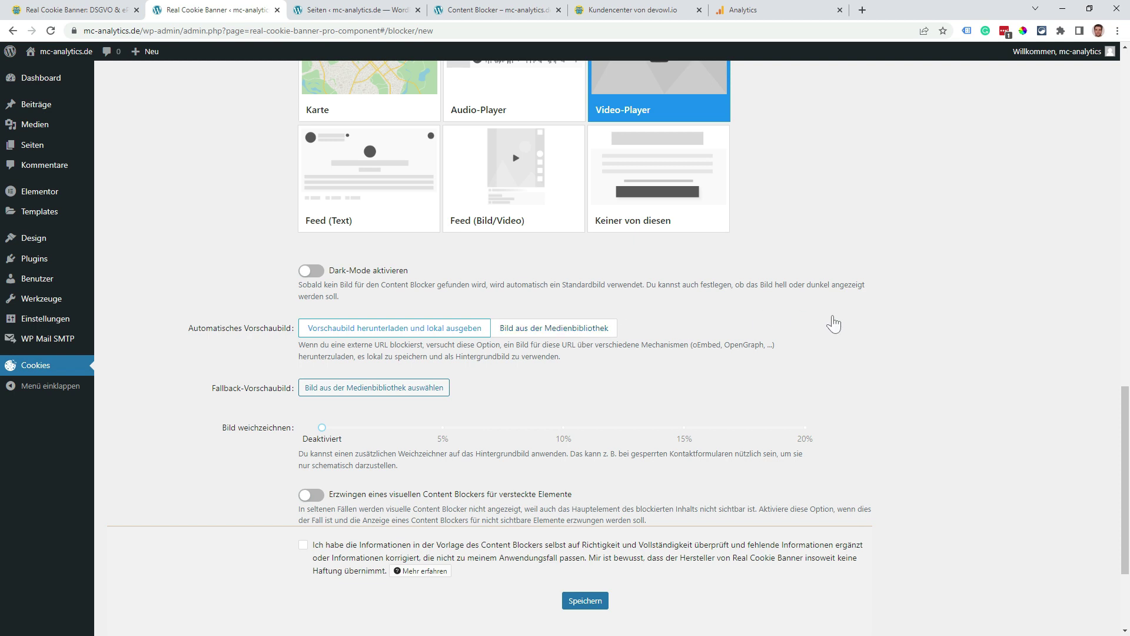
Confirm that the YouTube content blocker's template information has been checked, and save the content blocker
scroll(918, 310, "down", 3)
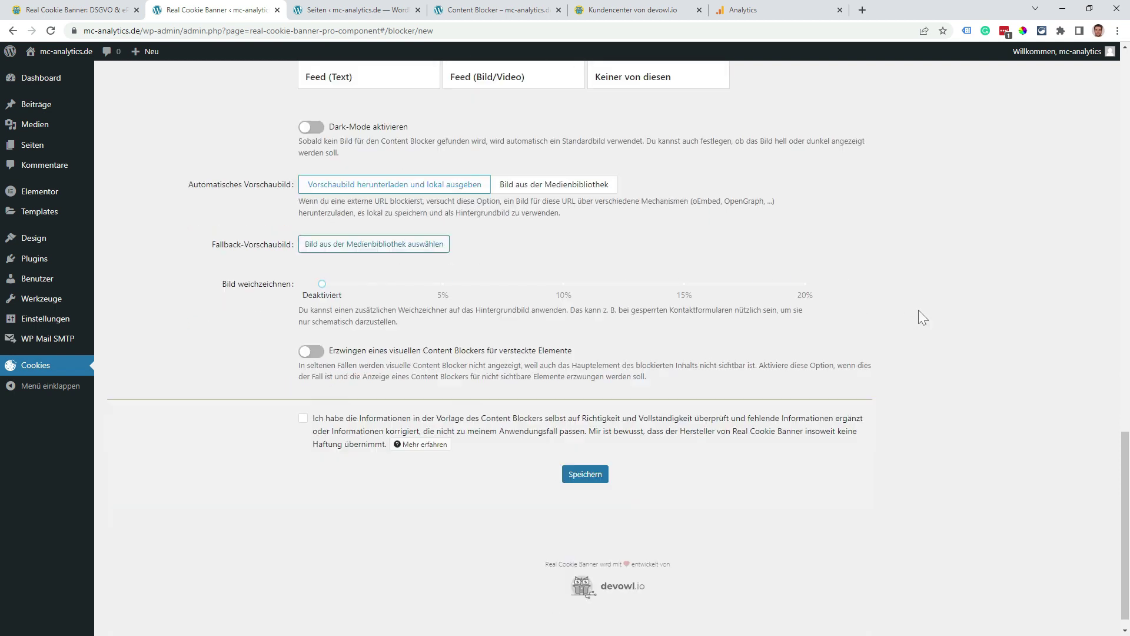
left_click(304, 400)
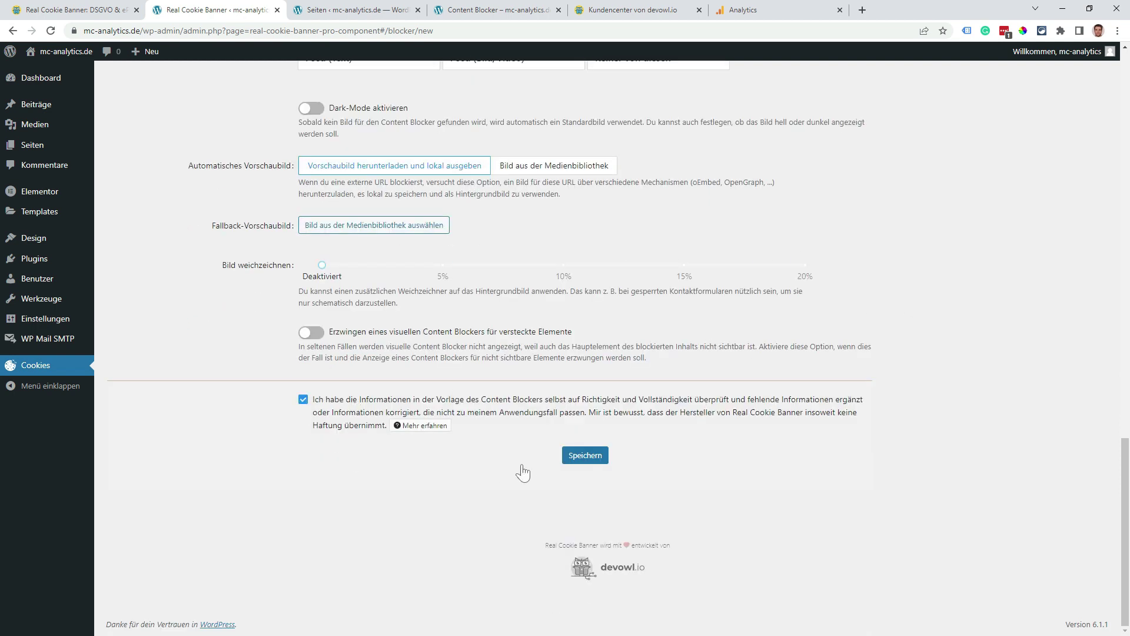
left_click(583, 456)
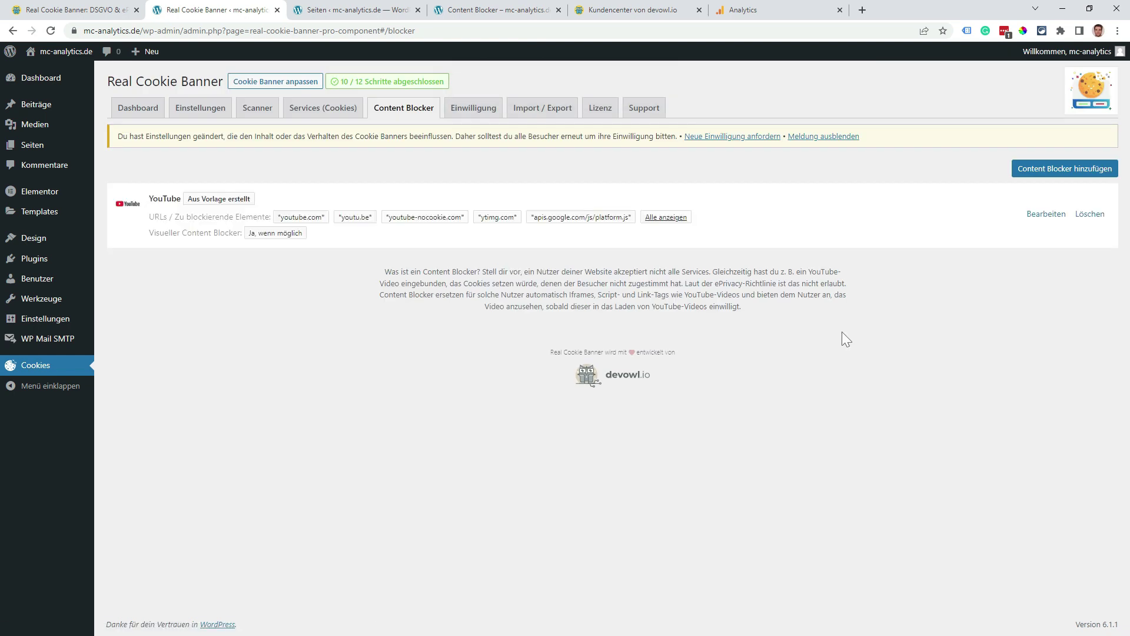
Create the Google Maps service from the scanner results, confirm the template information has been checked, and save it
left_click(259, 110)
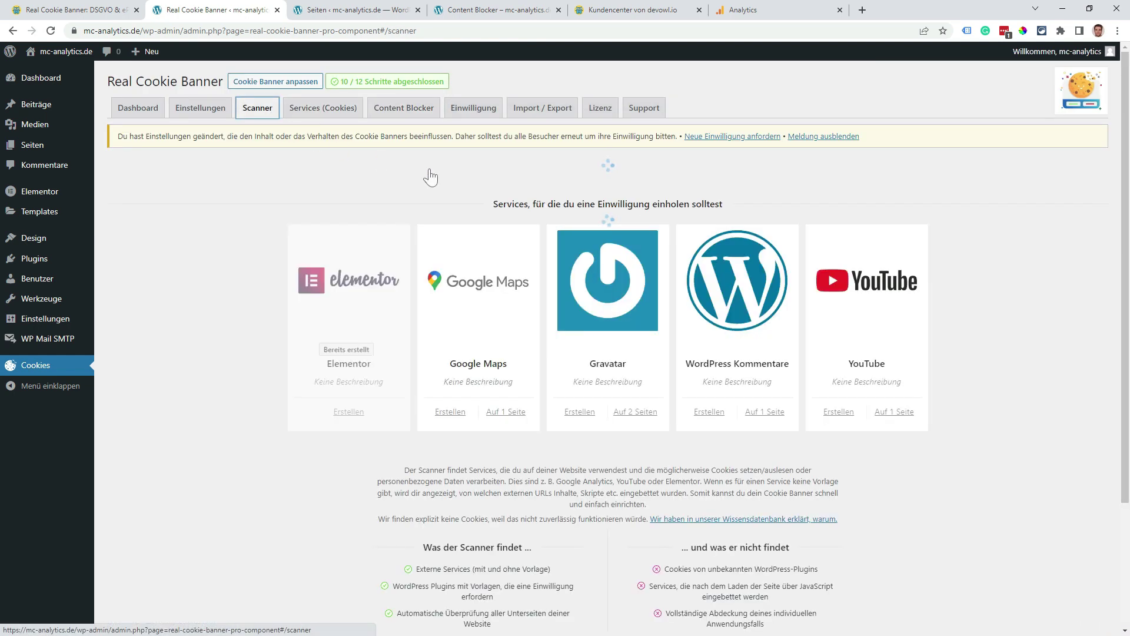
left_click(449, 421)
scroll(446, 423, "down", 8)
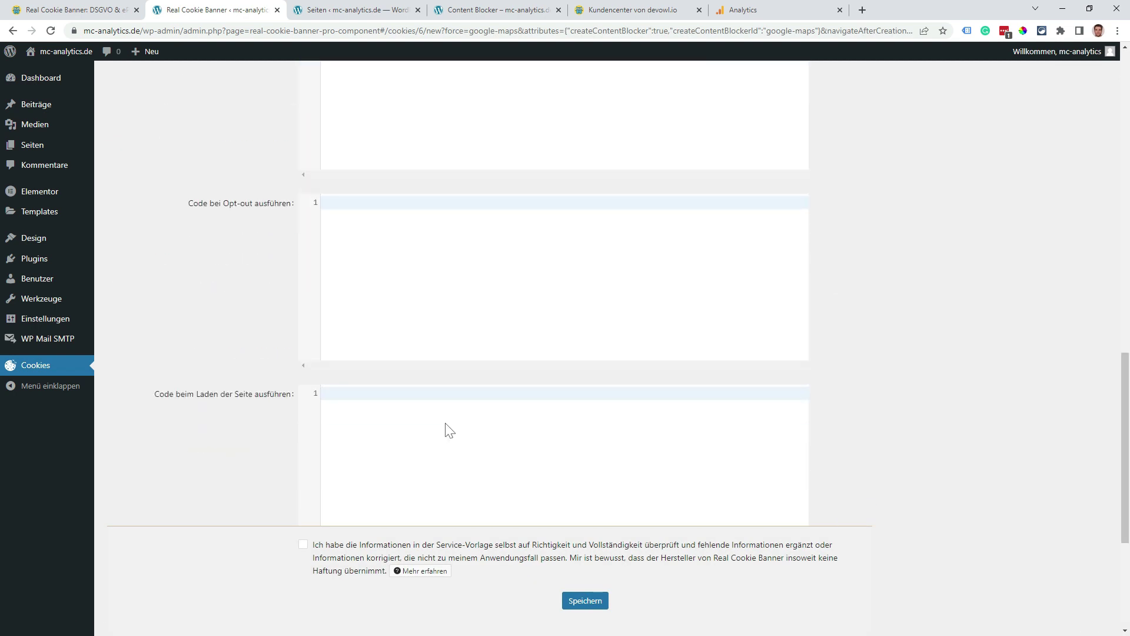
left_click(303, 401)
left_click(580, 457)
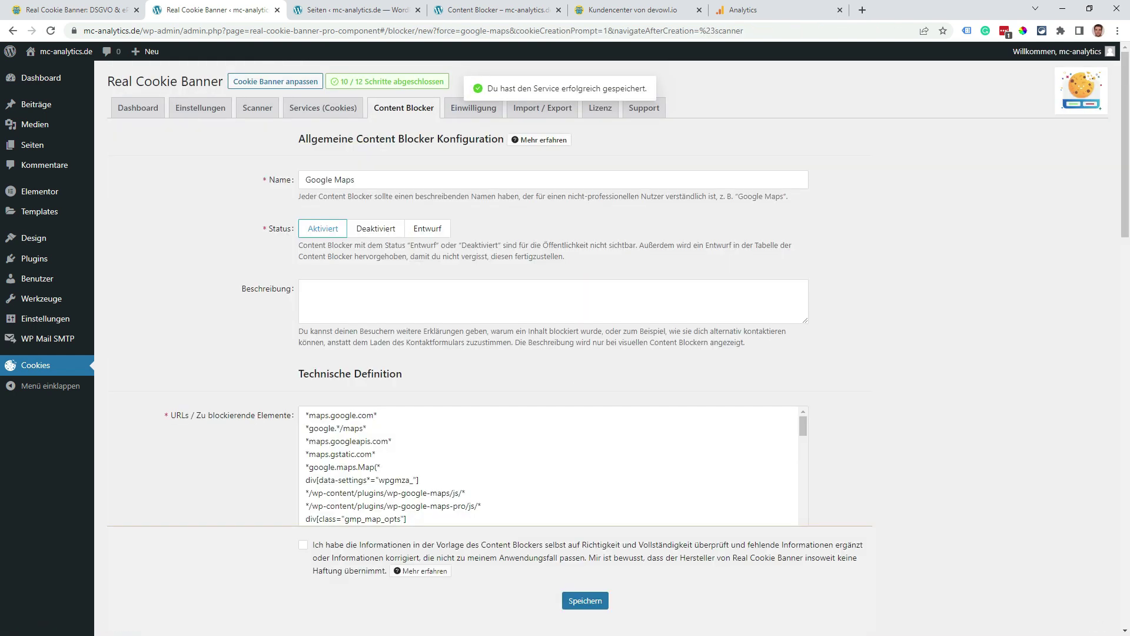
Set the Google Maps content blocker to download its preview image and serve it locally, confirm the template check, and save
scroll(908, 334, "down", 15)
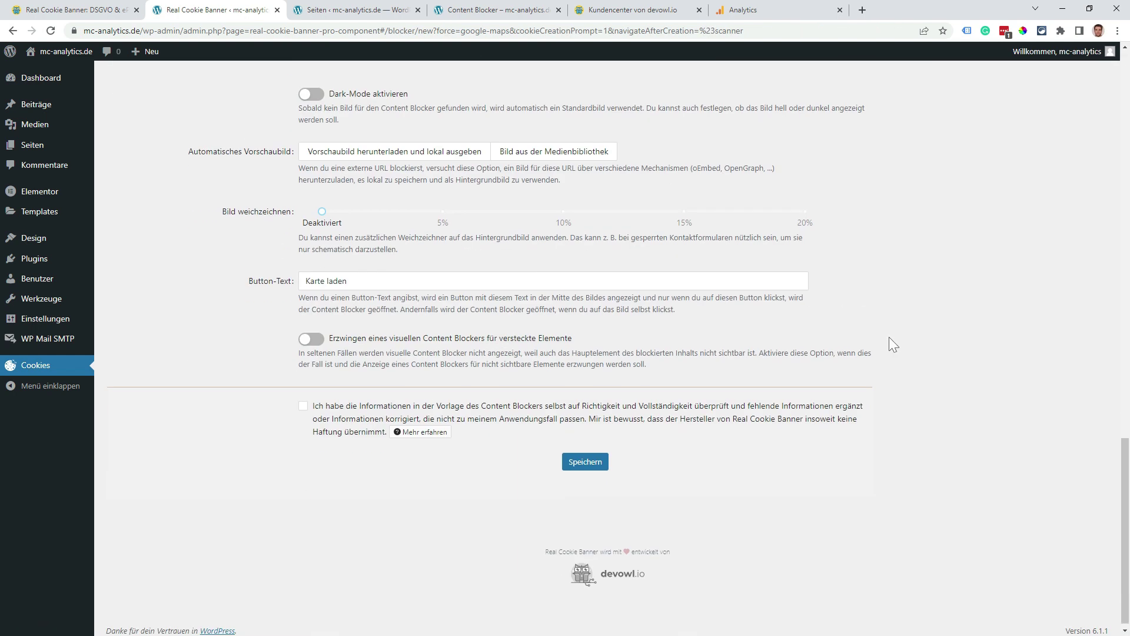
left_click(337, 154)
left_click(619, 219)
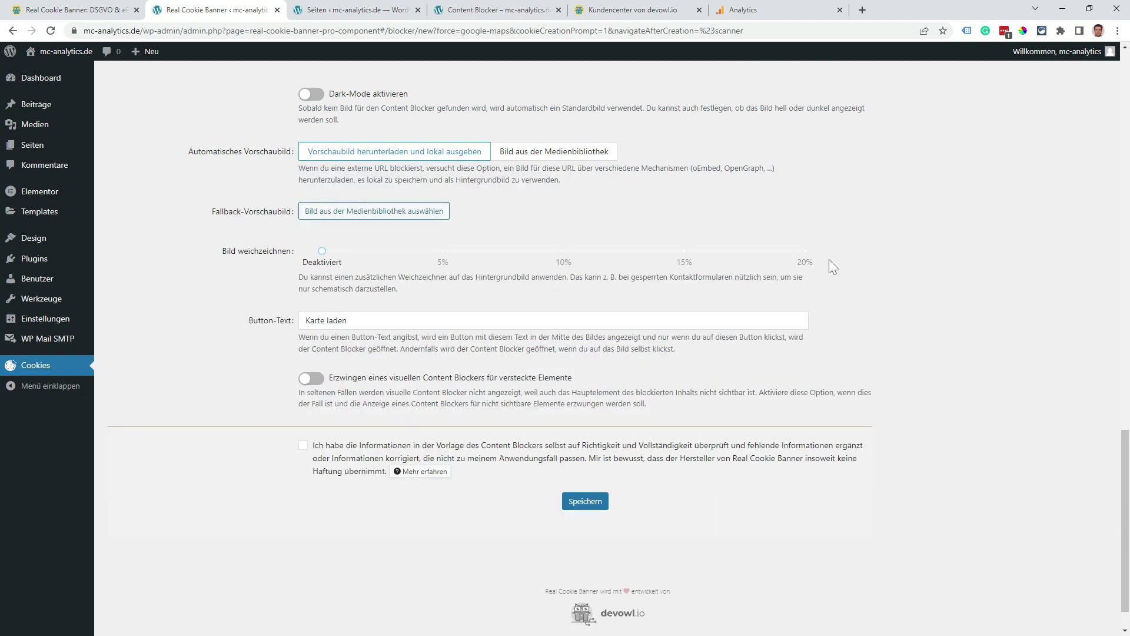
scroll(824, 259, "down", 1)
left_click(303, 400)
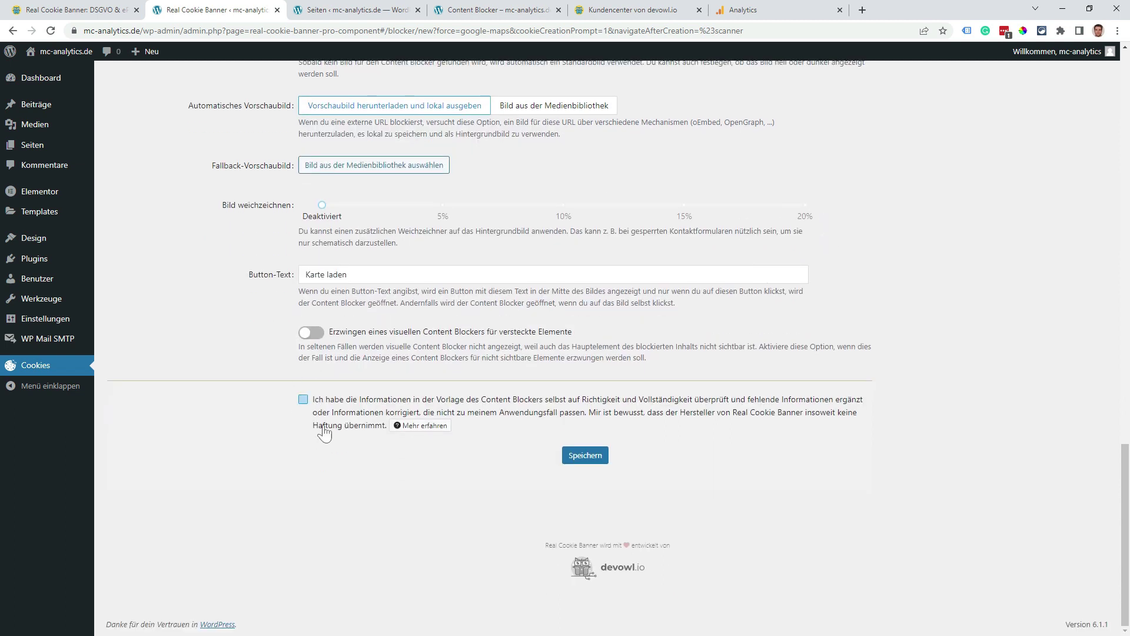
left_click(586, 455)
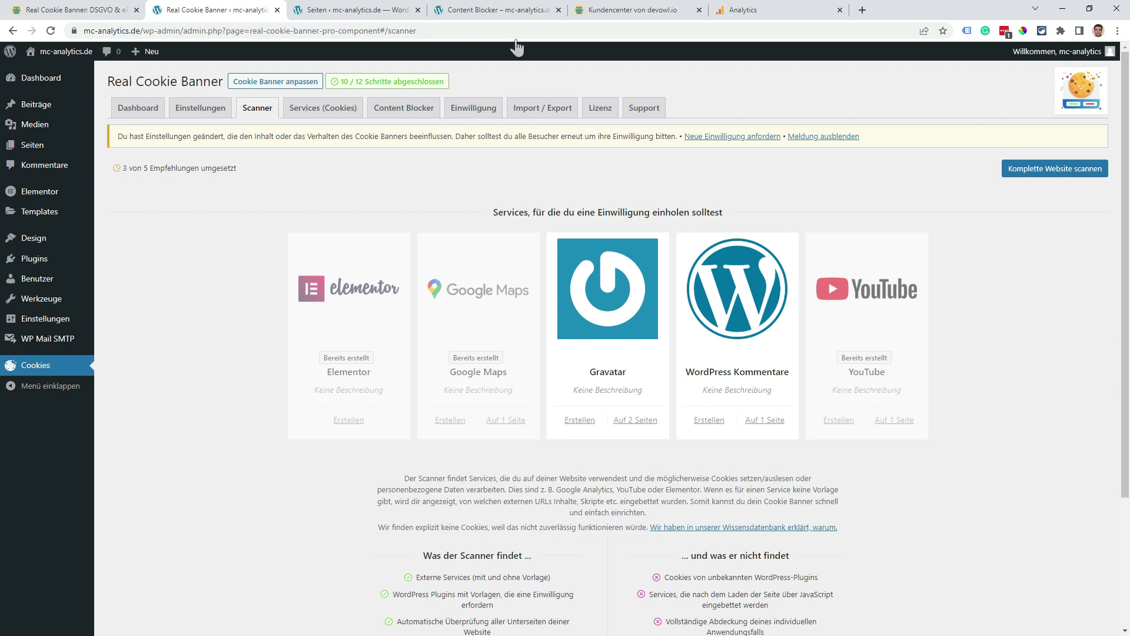
On the Content Blocker page of the mc-analytics.de front end, delete the stored cookie data and reload the page
left_click(494, 10)
scroll(158, 137, "up", 1)
scroll(157, 137, "up", 2)
left_click(73, 31)
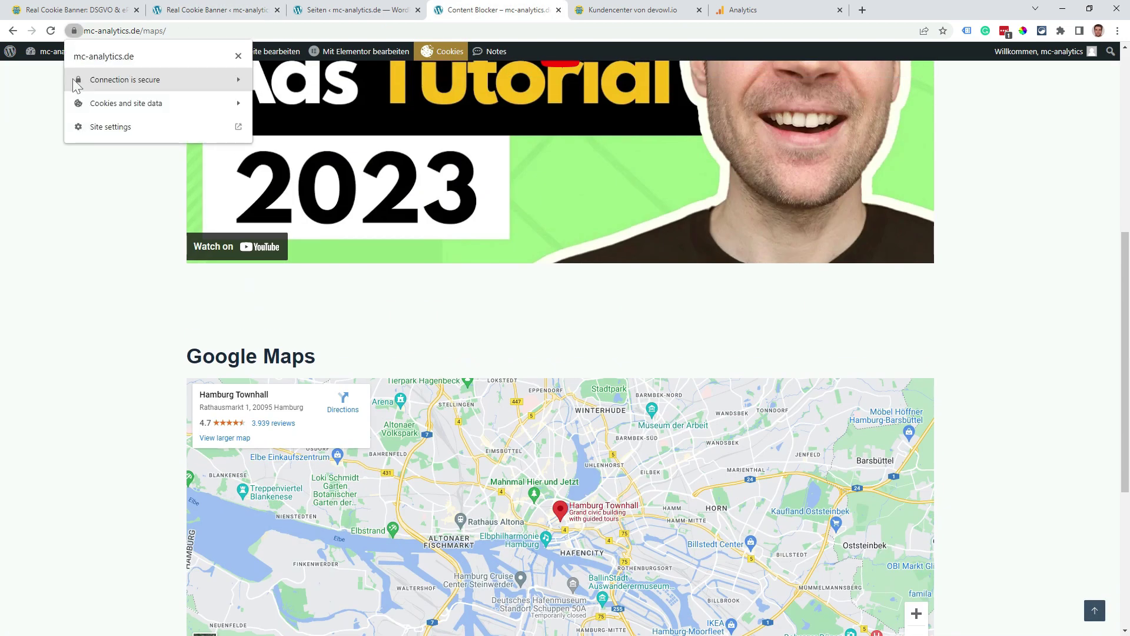
left_click(135, 100)
left_click(142, 155)
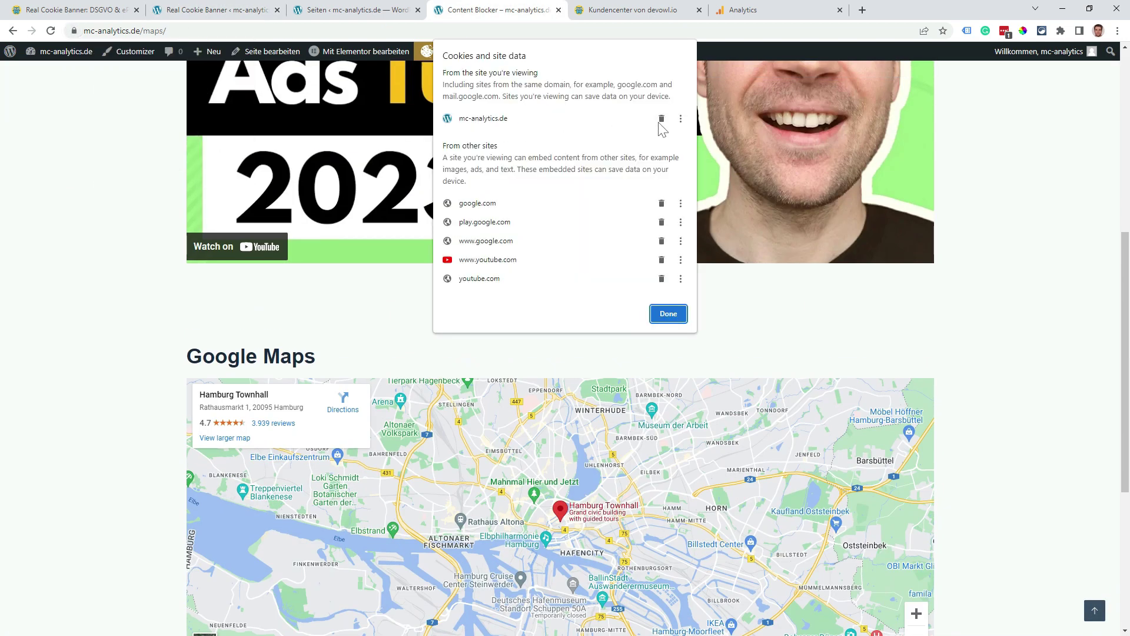
left_click(662, 203)
left_click(668, 313)
left_click(51, 31)
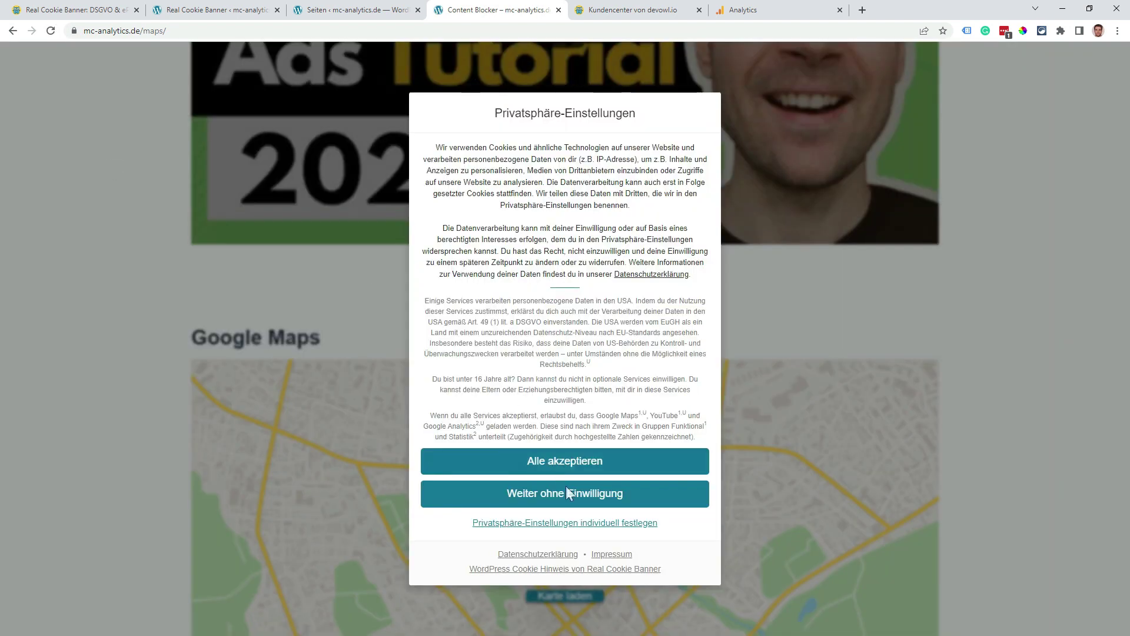
Continue without consent in the cookie banner and check how the Google Maps and YouTube embeds are displayed
left_click(567, 493)
scroll(954, 384, "down", 4)
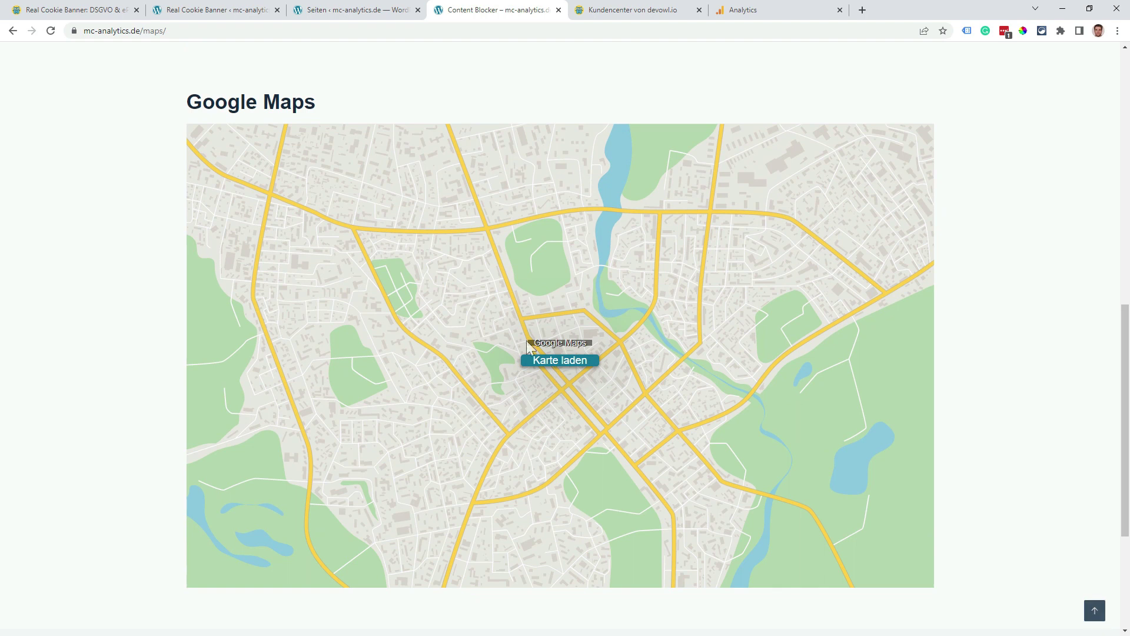
scroll(707, 359, "up", 8)
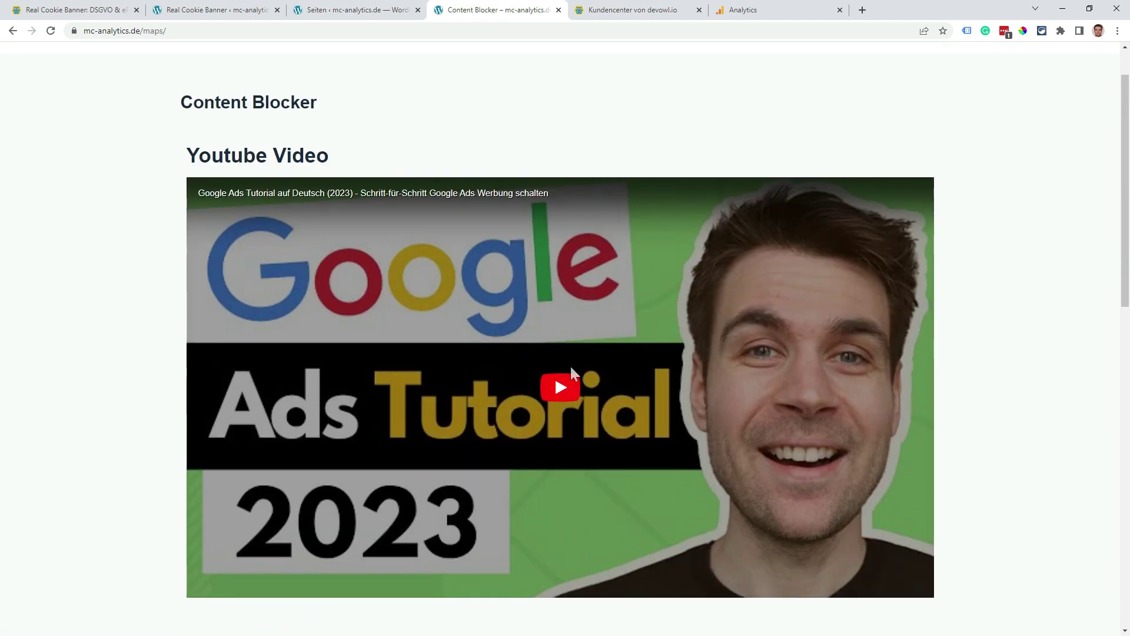
Open the blocked YouTube video's consent dialog, close it without accepting, and look over the blocked embeds
left_click(574, 352)
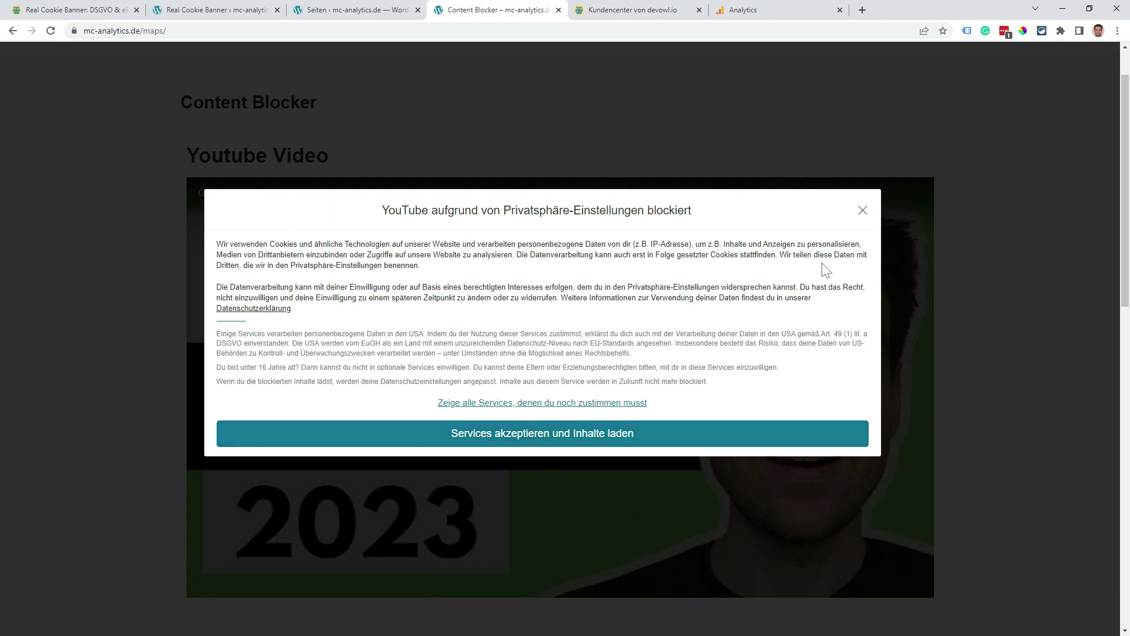
left_click(862, 210)
scroll(589, 328, "down", 10)
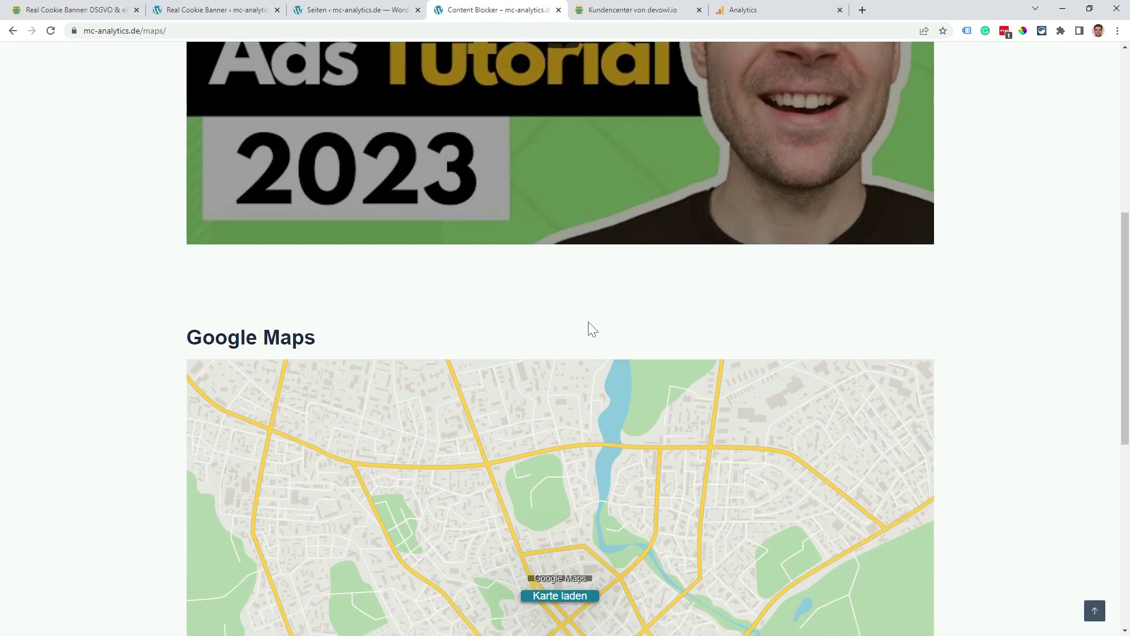
scroll(730, 341, "up", 10)
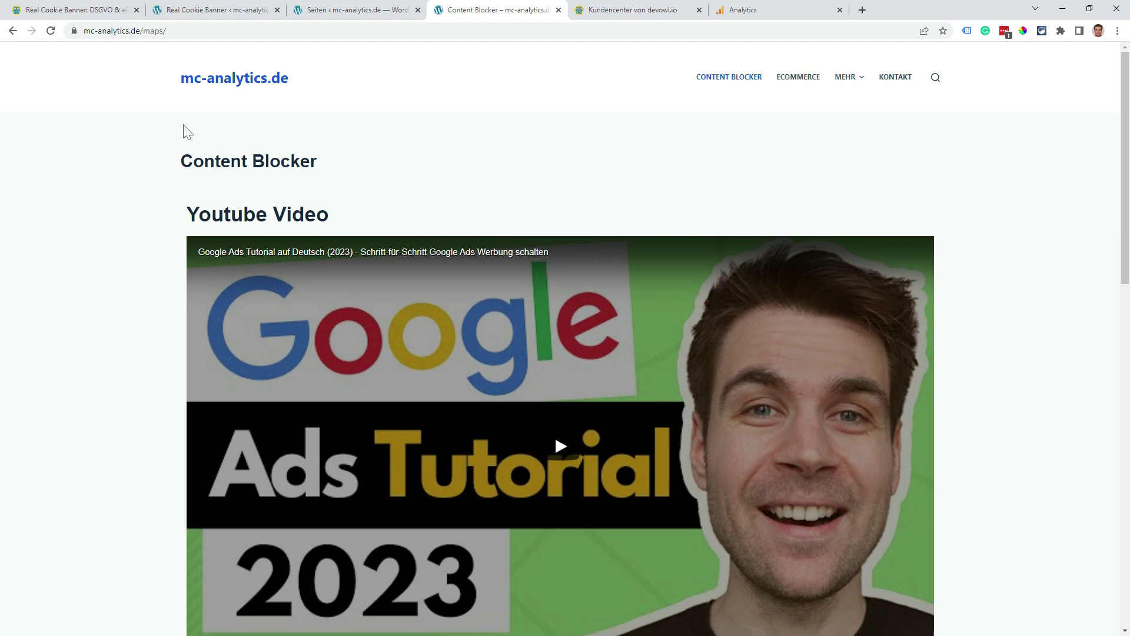
Open the site's cookie data, reload the page with consent given, and examine the loaded YouTube and Google Maps embeds
left_click(74, 31)
left_click(154, 104)
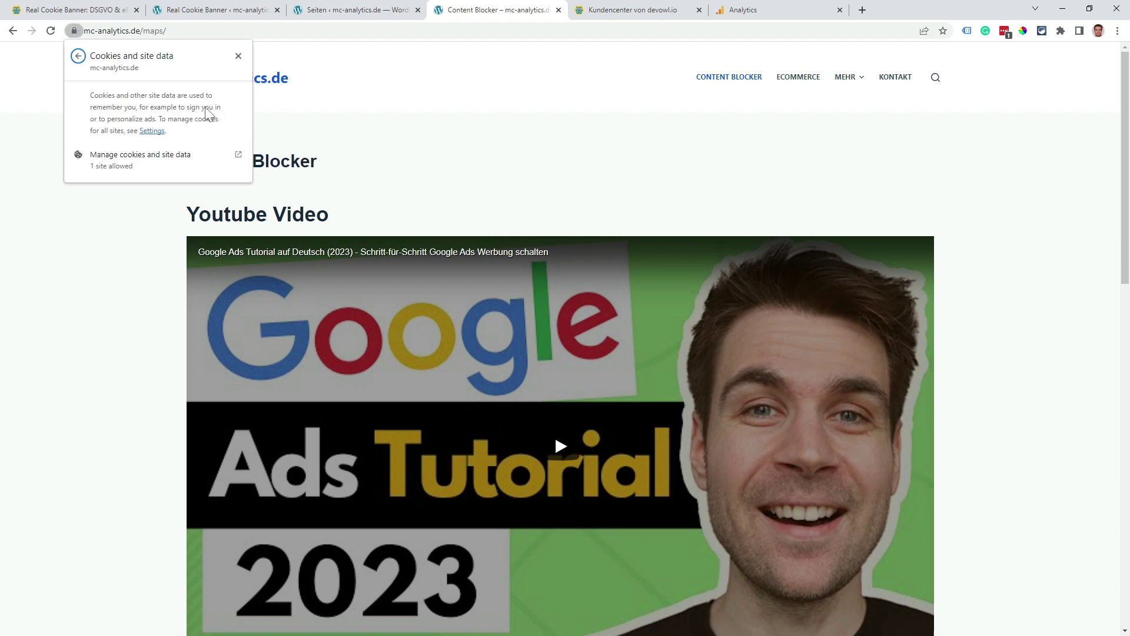
key("F5")
scroll(717, 355, "down", 10)
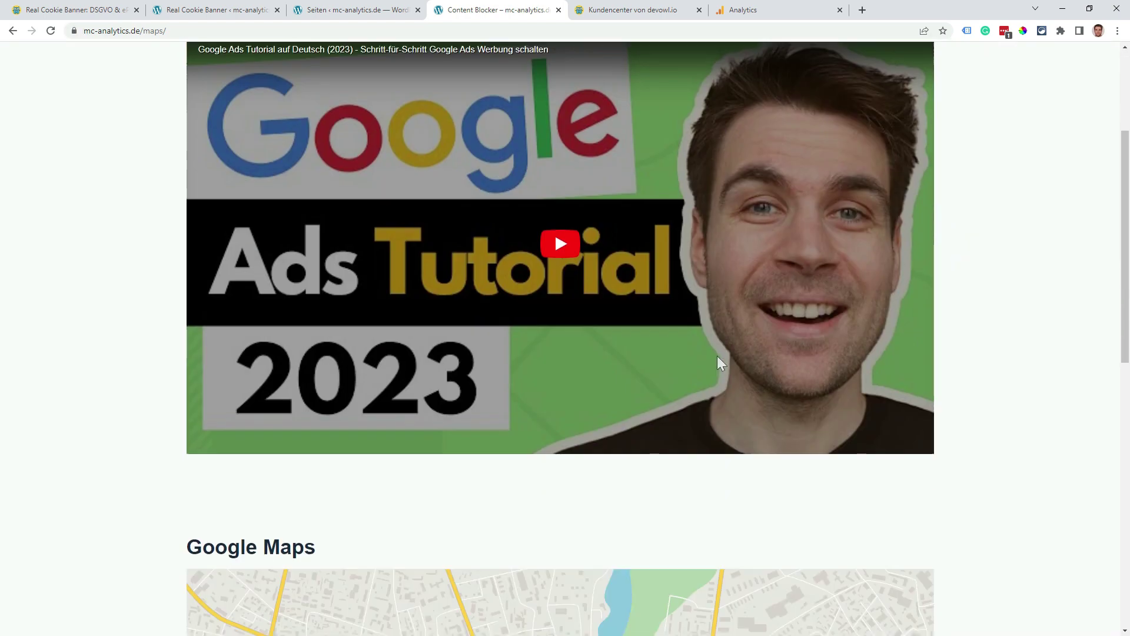
scroll(595, 353, "up", 2)
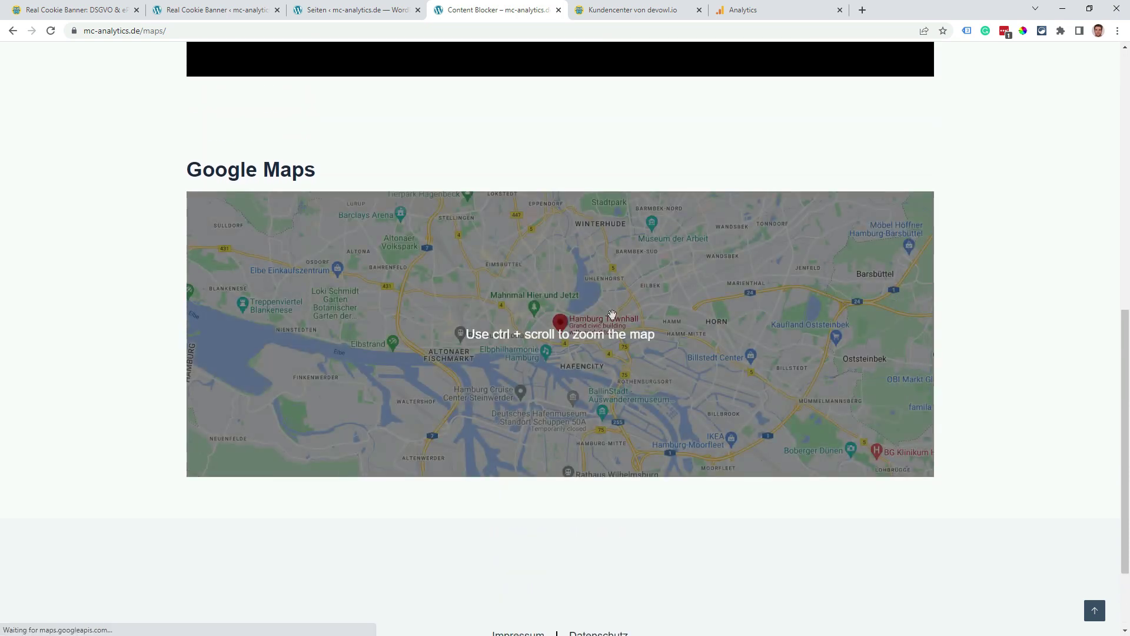
scroll(671, 328, "up", 9)
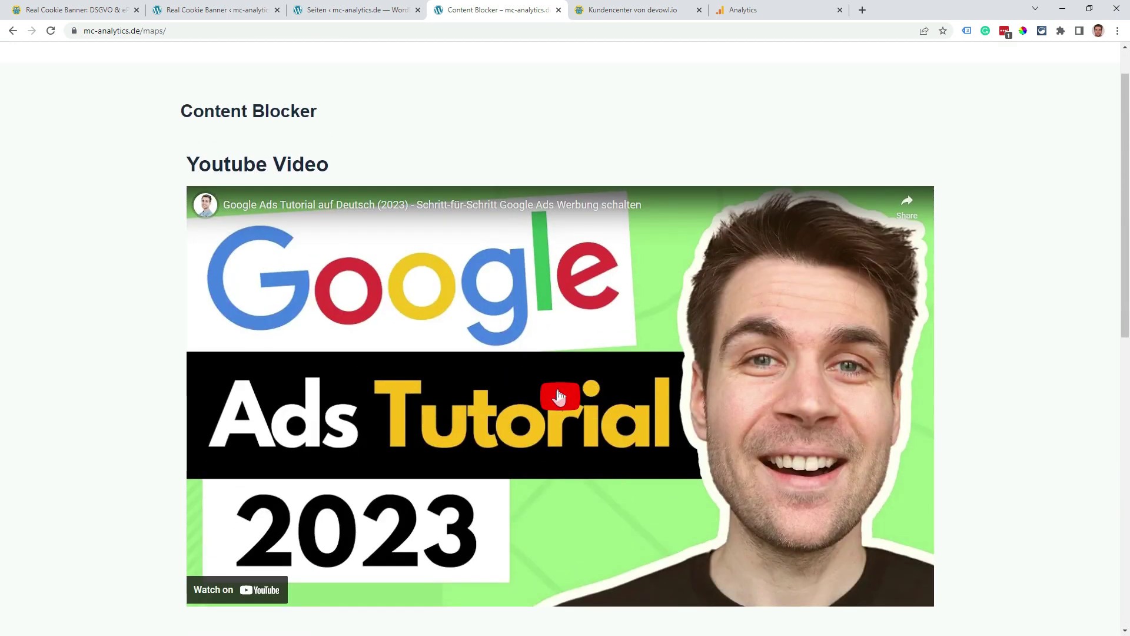
scroll(795, 394, "down", 7)
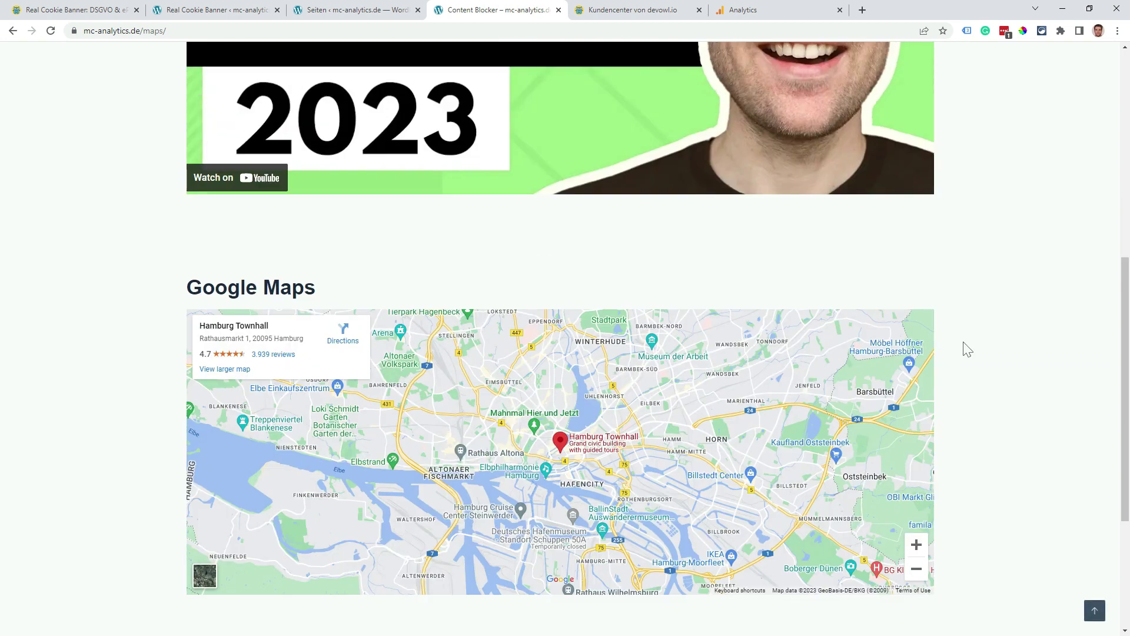
Back in Real Cookie Banner, review the consent statistics, the list of consents and the legal links settings
left_click(253, 10)
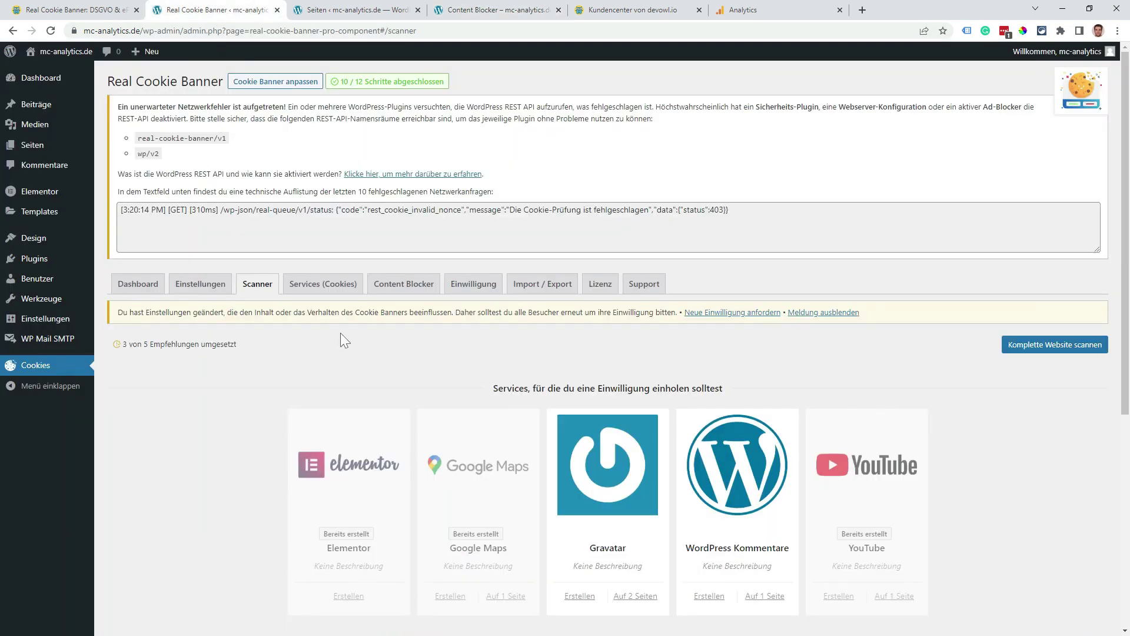
scroll(965, 385, "down", 2)
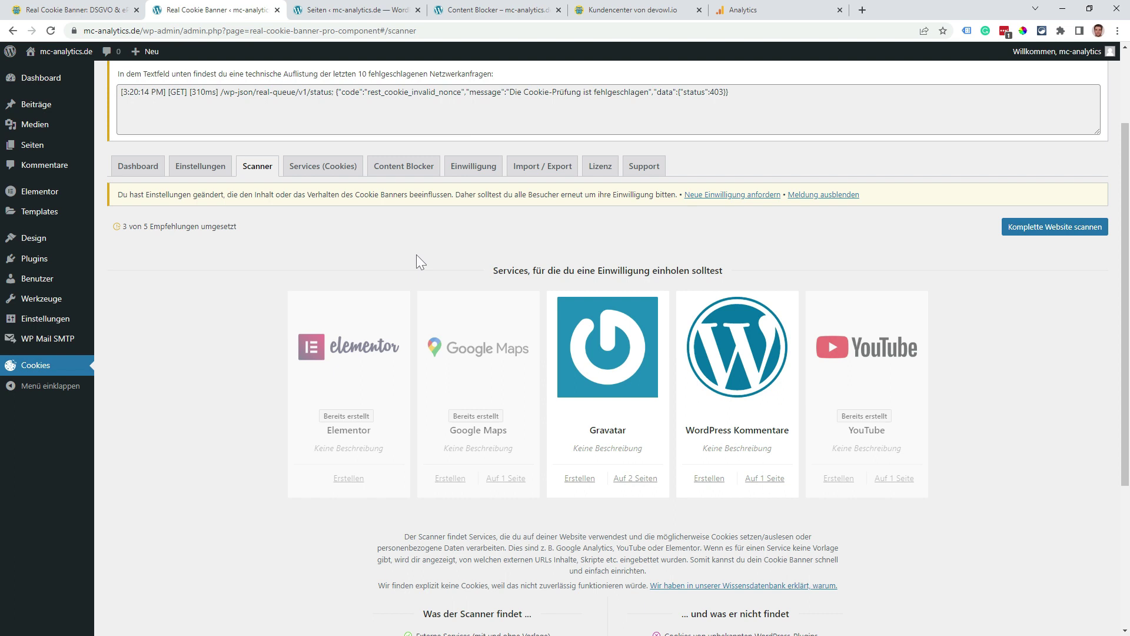
left_click(469, 172)
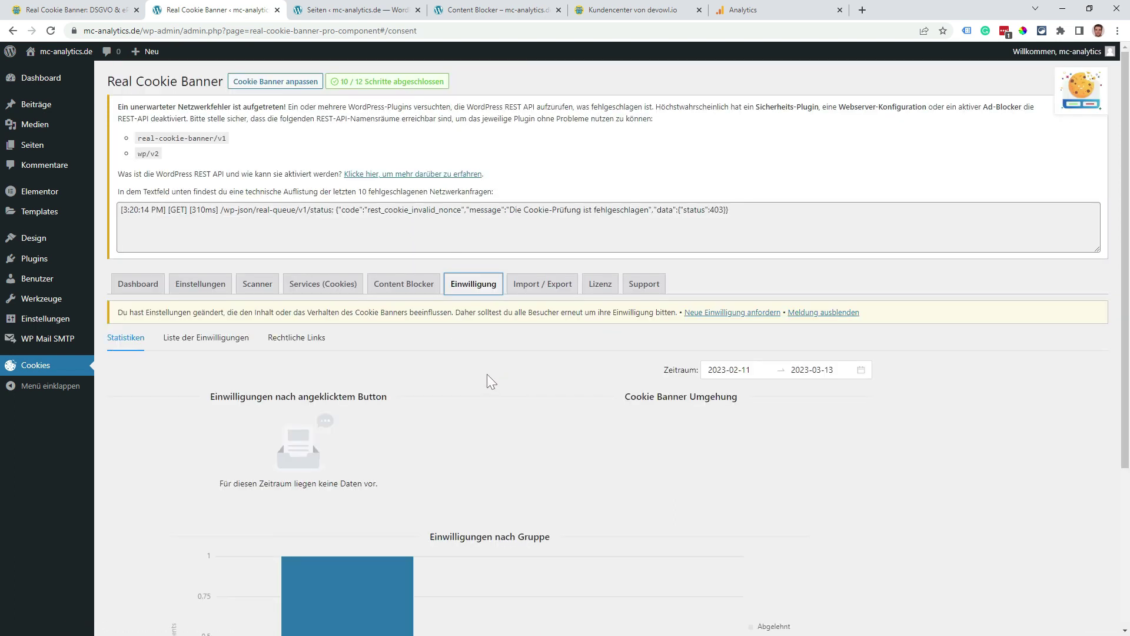
scroll(992, 455, "down", 3)
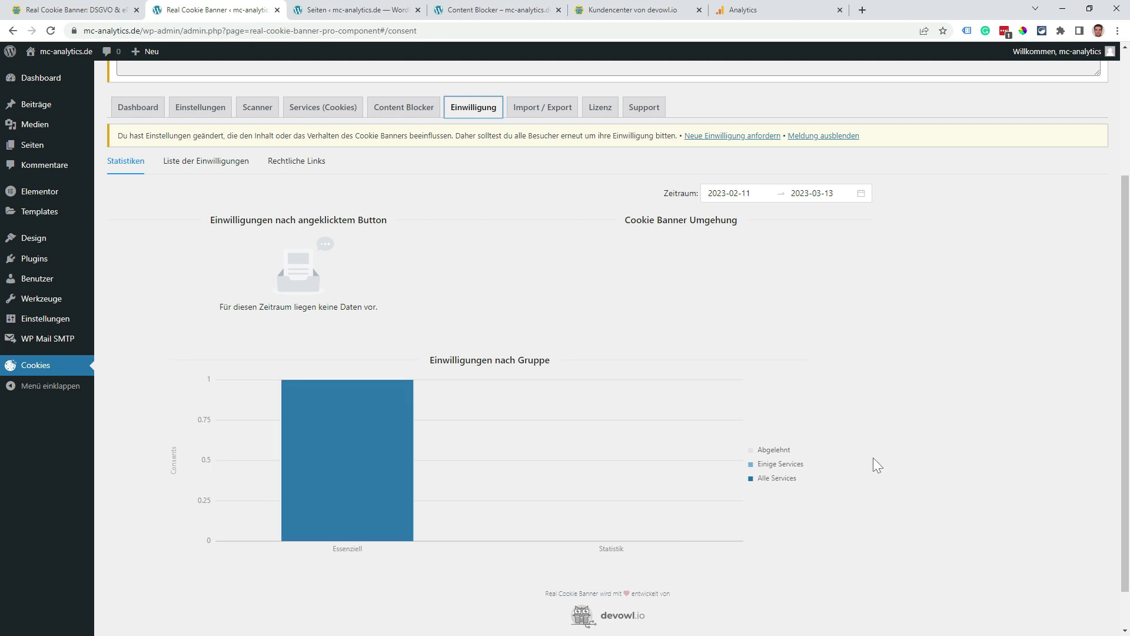
left_click(1048, 163)
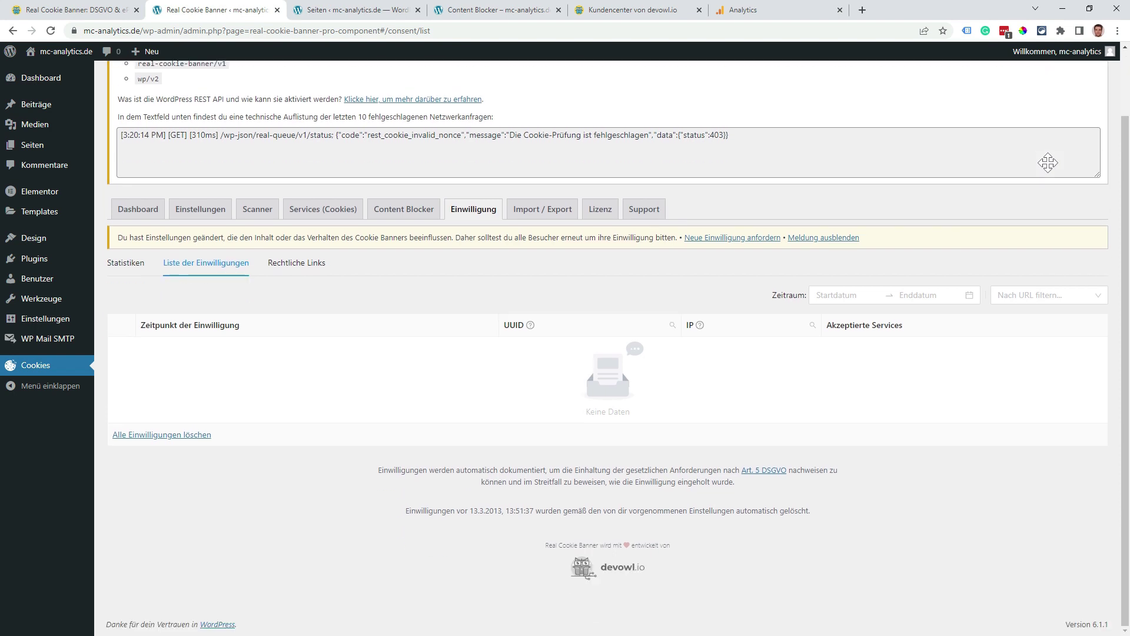
left_click(297, 262)
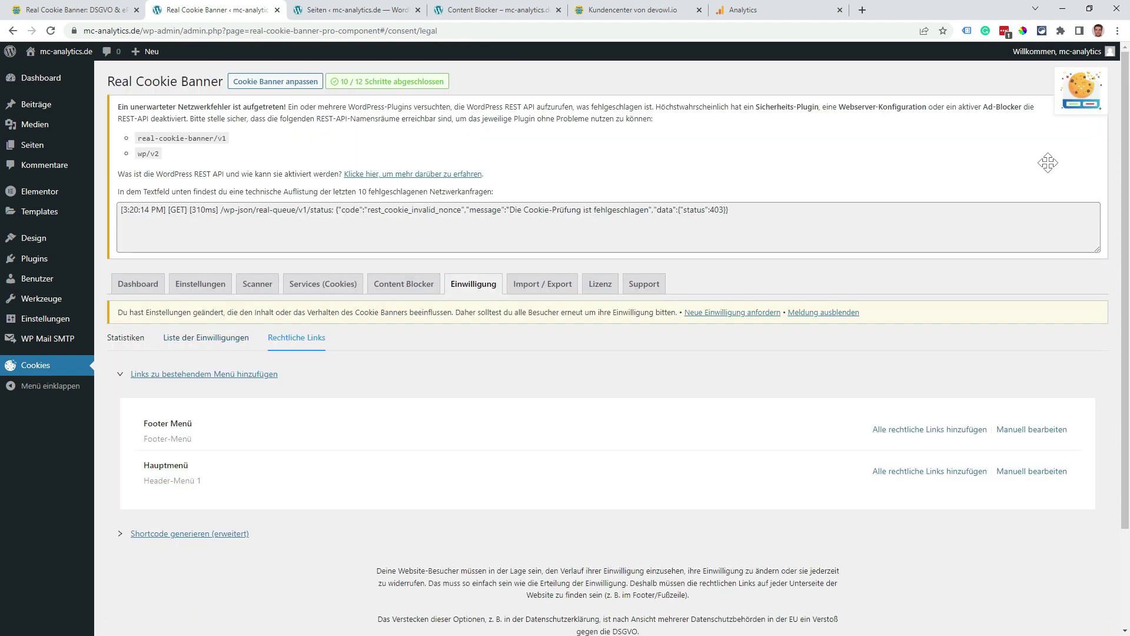
Open the WordPress menu editor in a separate tab with Footer Menü loaded and check which menus can be edited
scroll(1048, 163, "down", 3)
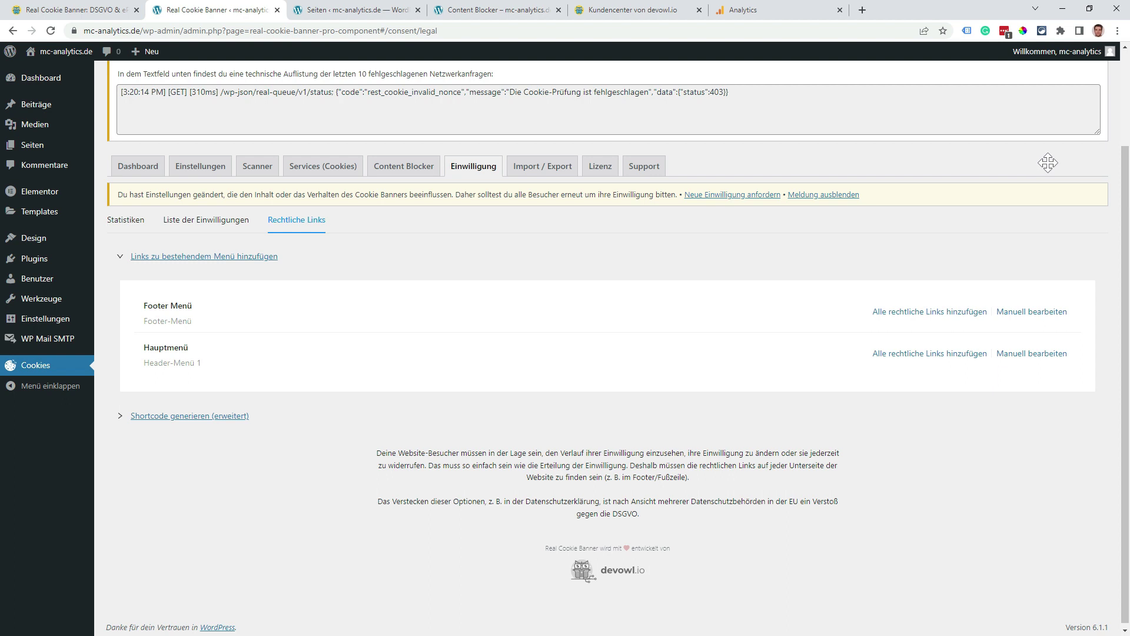
mouse_move(34, 238)
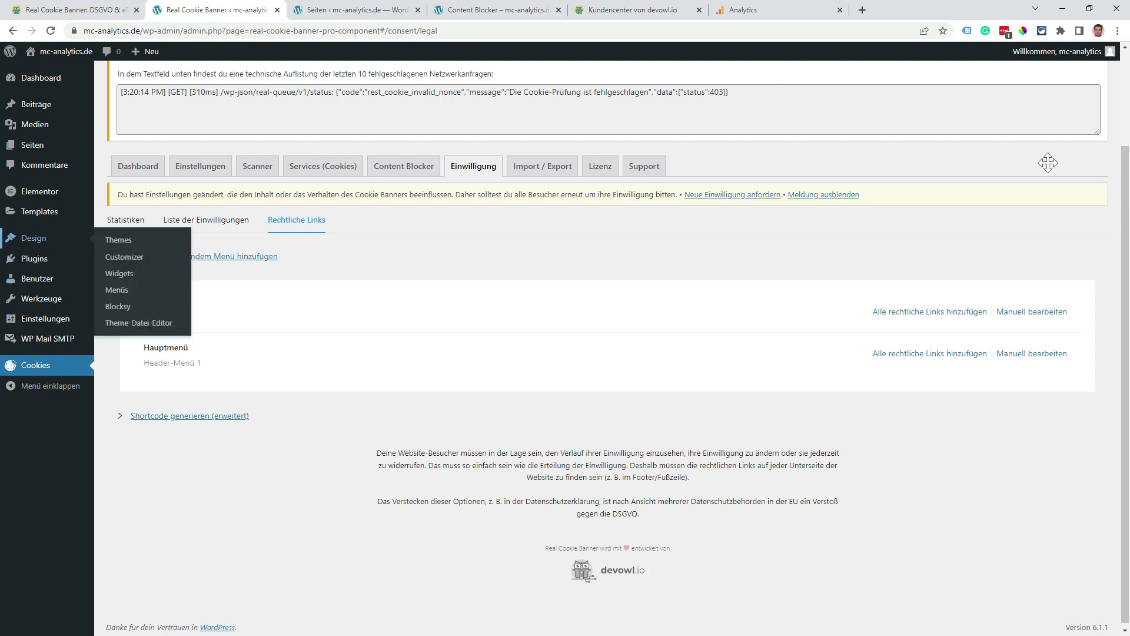
middle_click(117, 290)
key("ctrl+Tab")
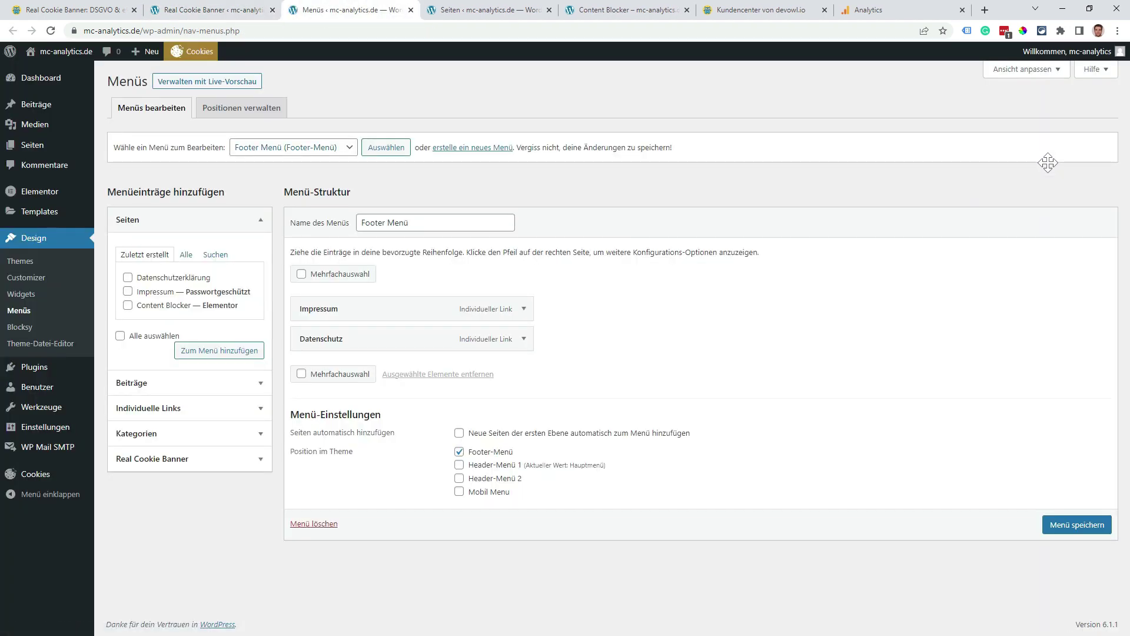
key("alt+Down")
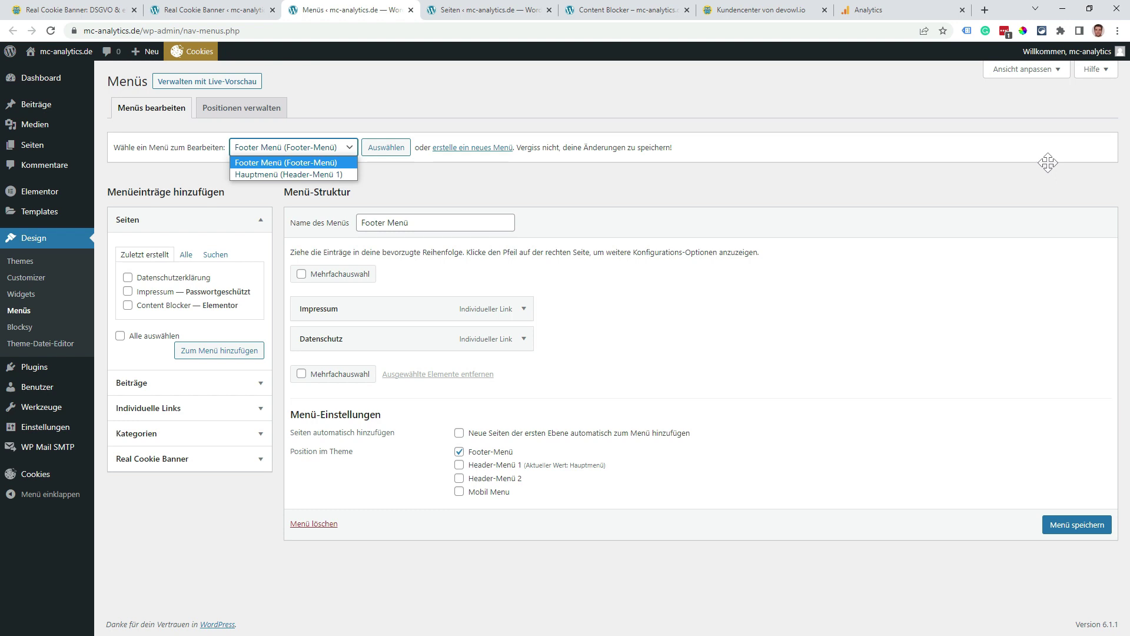
key("Escape")
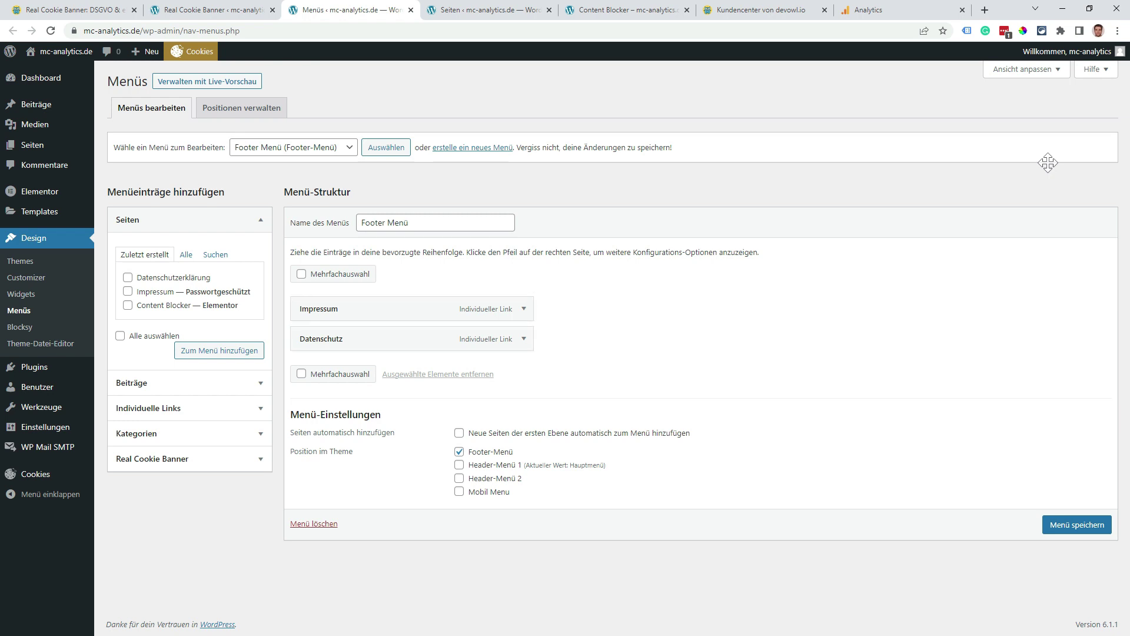
Check the existing footer links on the published Content Blocker page and return to the menu editor
key("ctrl+Tab")
key("ctrl+Tab")
scroll(1048, 161, "down", 5)
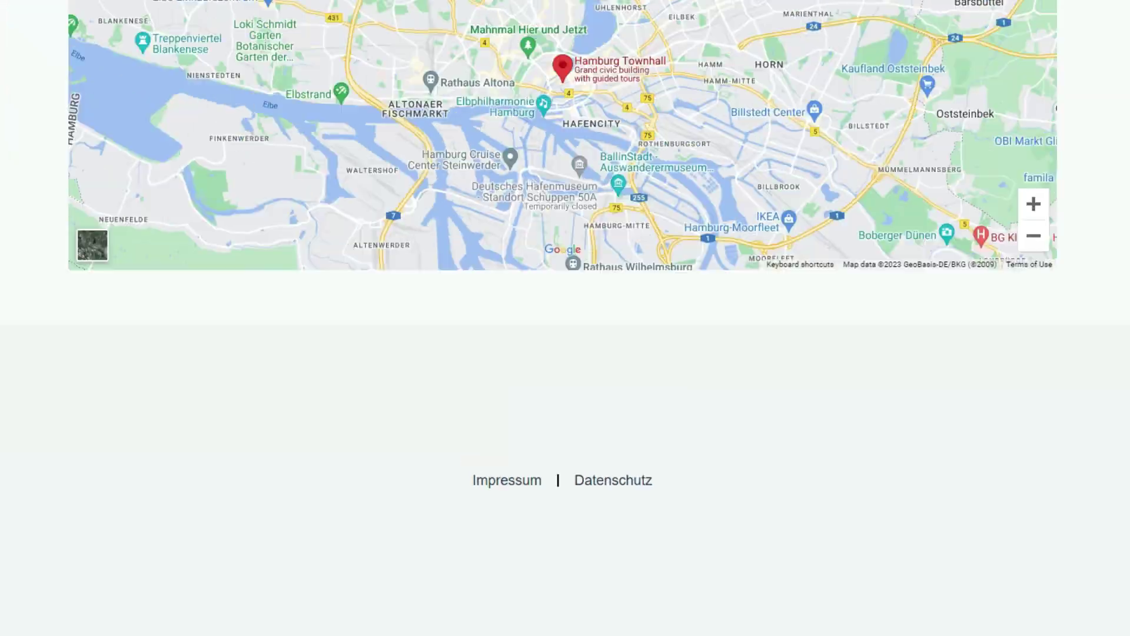
key("ctrl+shift+Tab")
key("ctrl+shift+Tab")
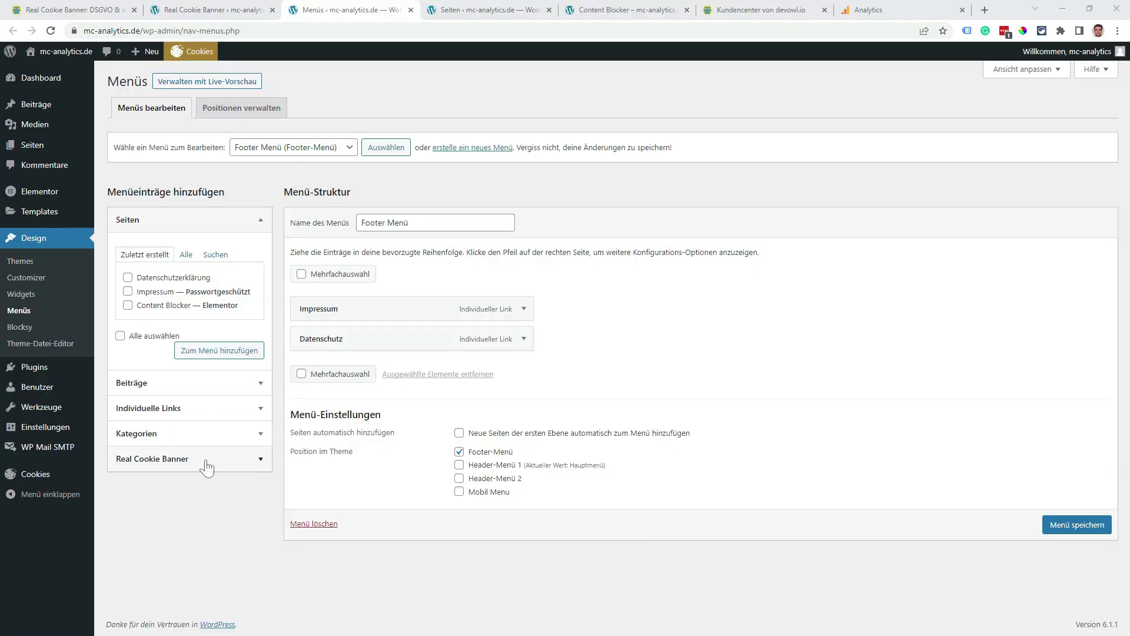
Add the Real Cookie Banner links Privatsphäre-Einstellungen ändern, Historie der Privatsphäre-Einstellungen and Einwilligungen widerrufen to Footer Menü and save it
left_click(261, 465)
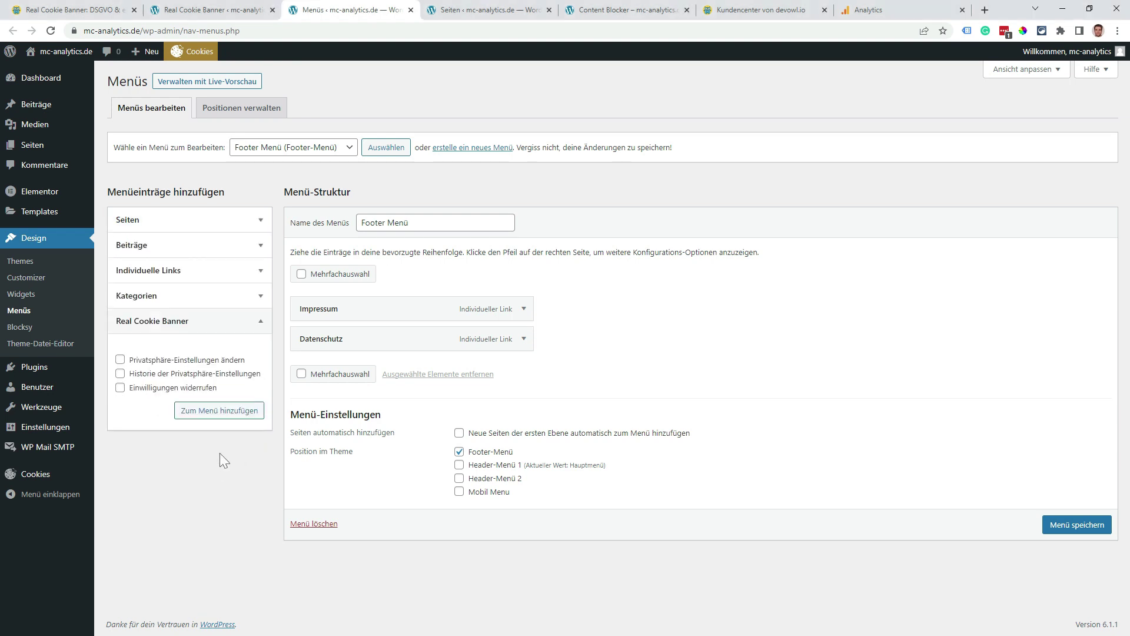
left_click(137, 390)
left_click(136, 374)
left_click(135, 362)
left_click(224, 416)
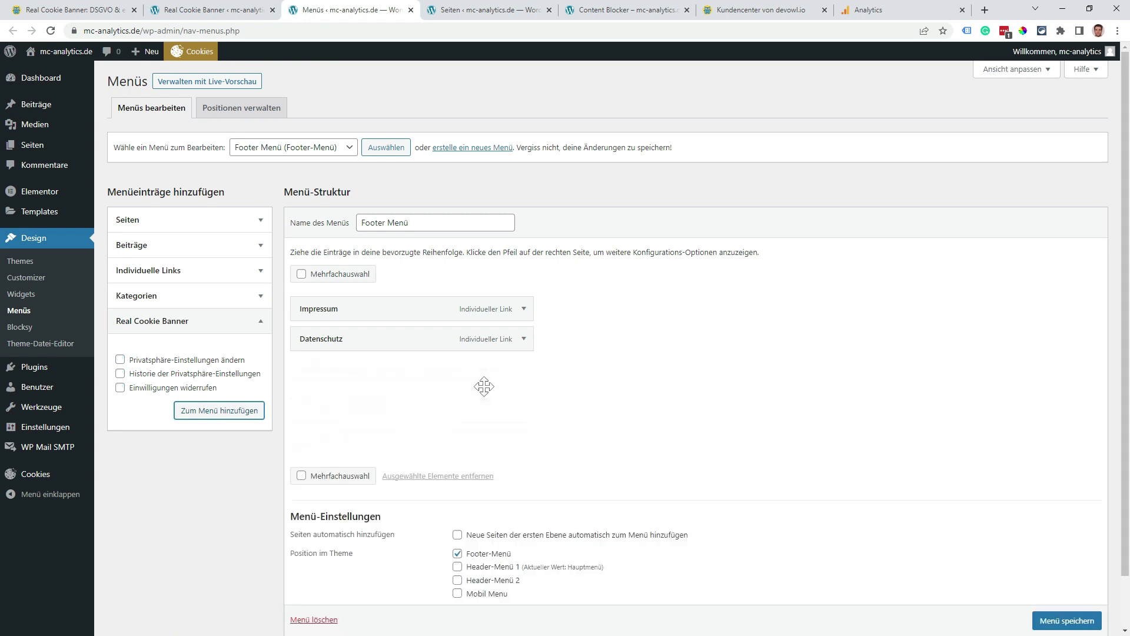
left_click(1062, 622)
scroll(1062, 623, "down", 1)
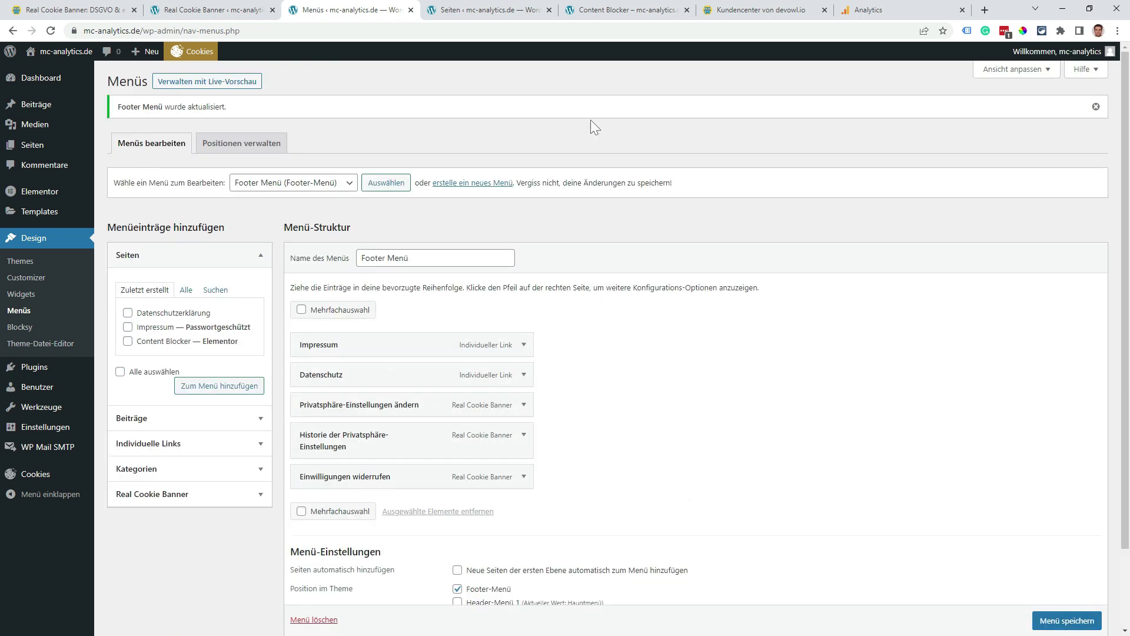
Reload the published Content Blocker page to check its footer links, and return to the menu editor
left_click(642, 10)
left_click(50, 30)
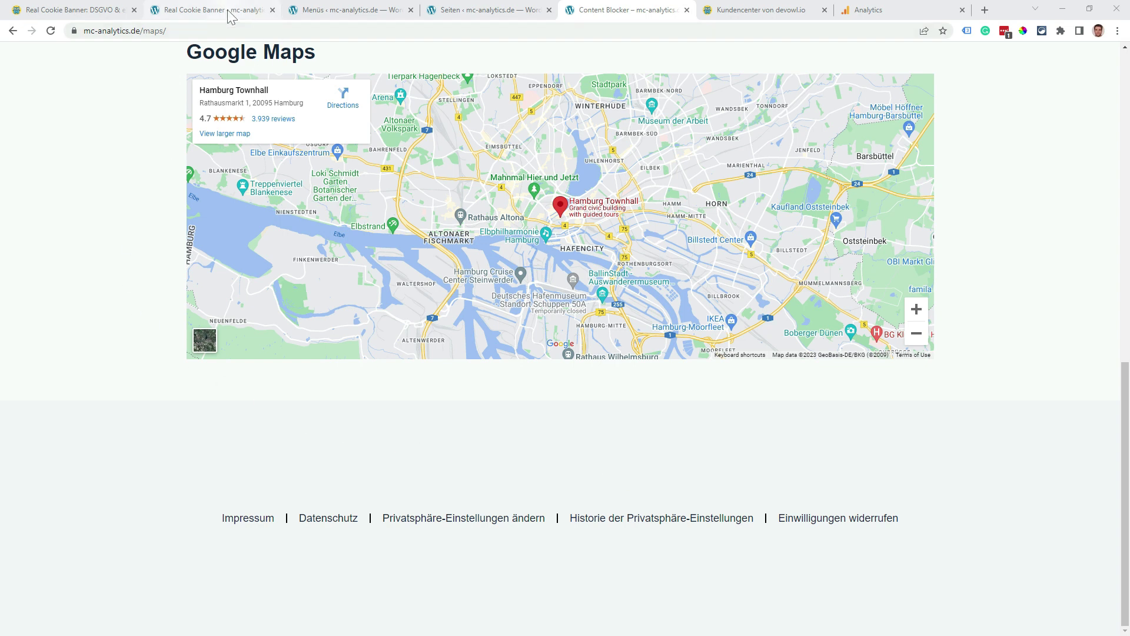
left_click(330, 10)
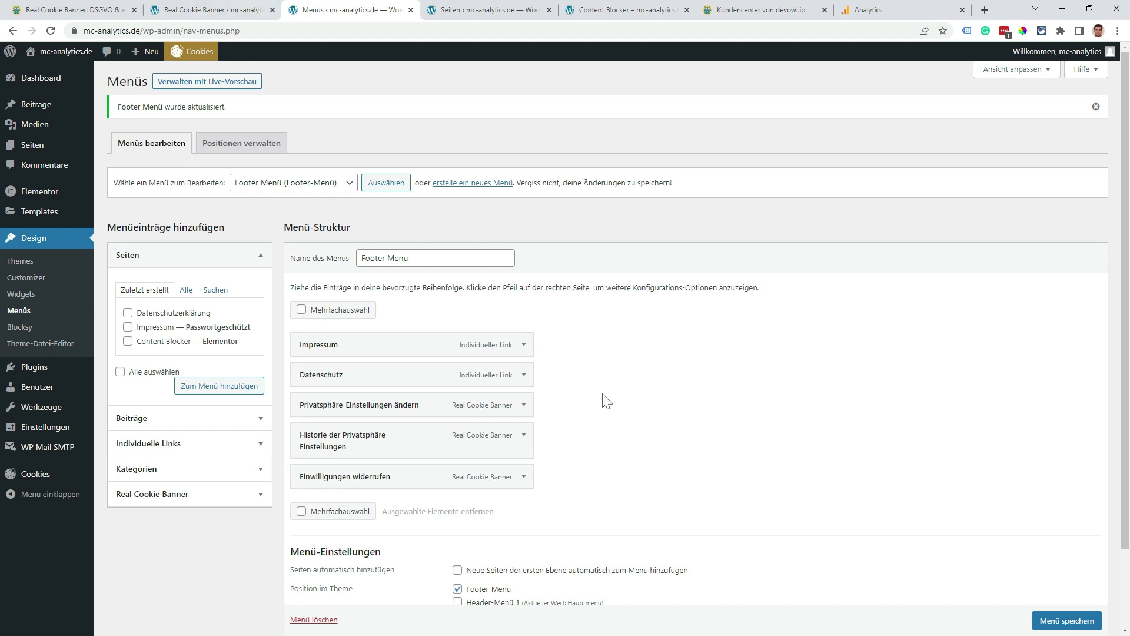
Expand the shortcode generator in Real Cookie Banner's legal links settings and look over its three link types
left_click(231, 13)
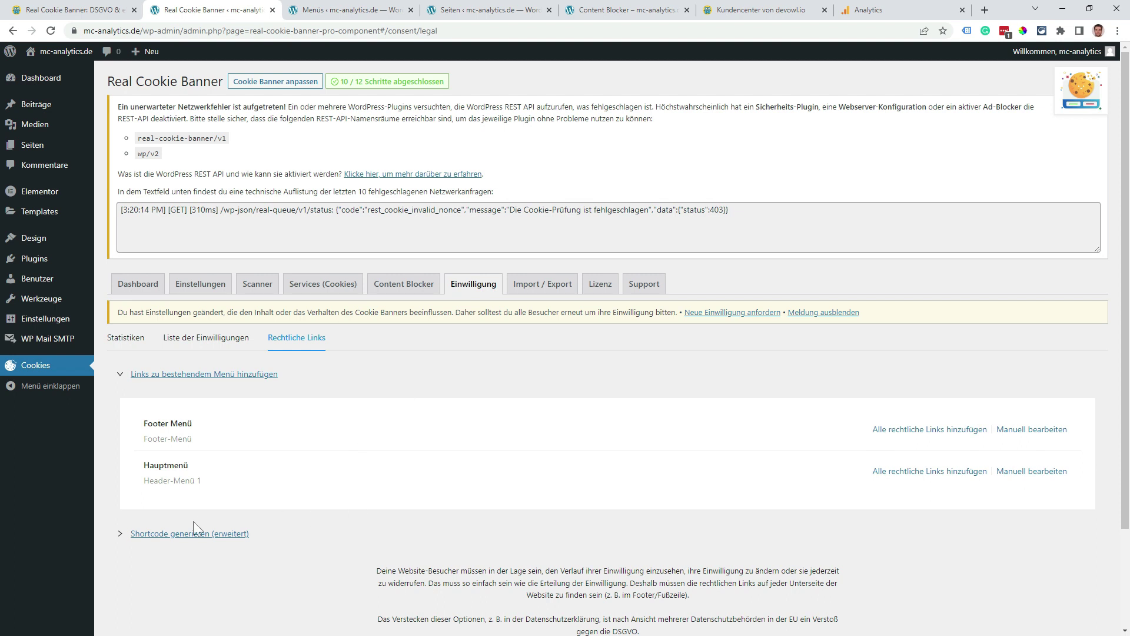
left_click(137, 535)
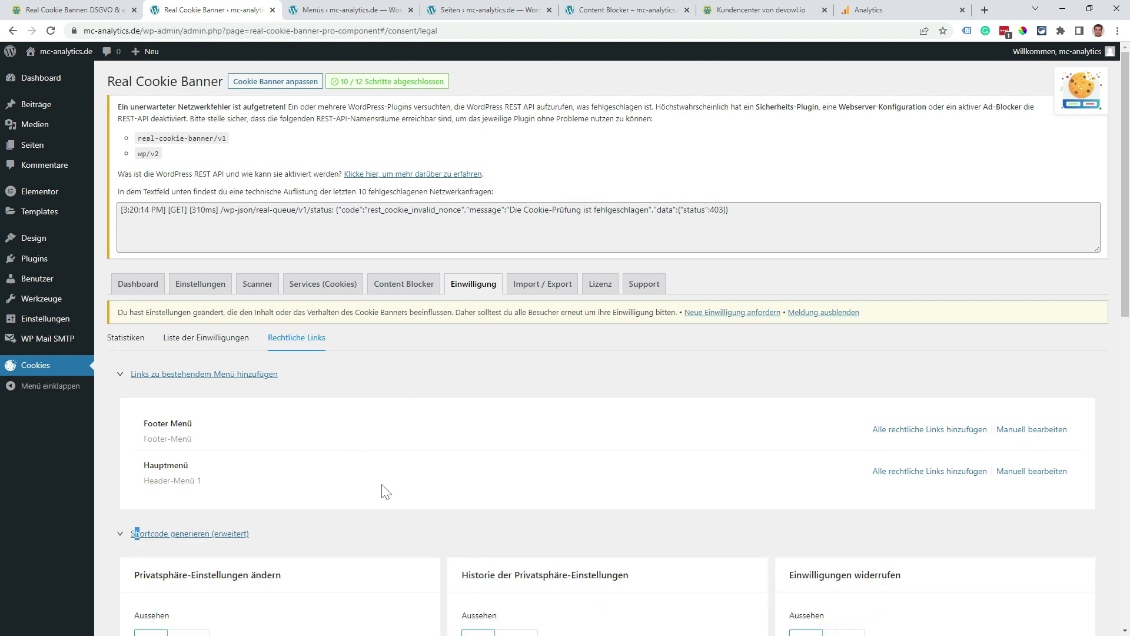
left_click(276, 540)
left_click(242, 539)
scroll(422, 512, "down", 5)
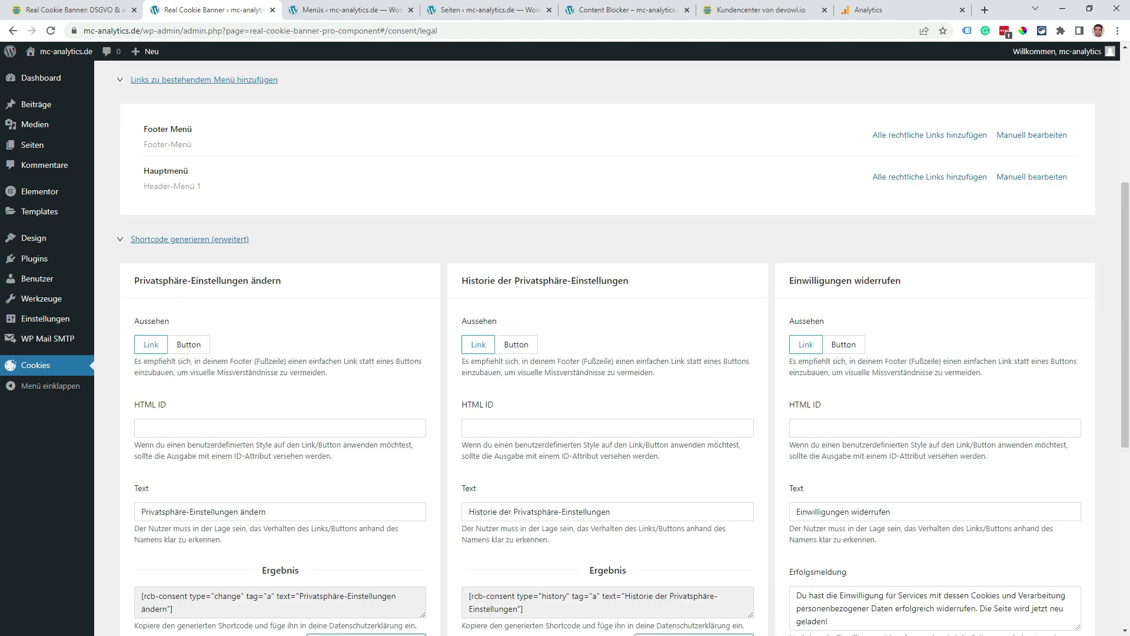
left_click_drag(143, 280, 252, 294)
left_click_drag(471, 281, 520, 281)
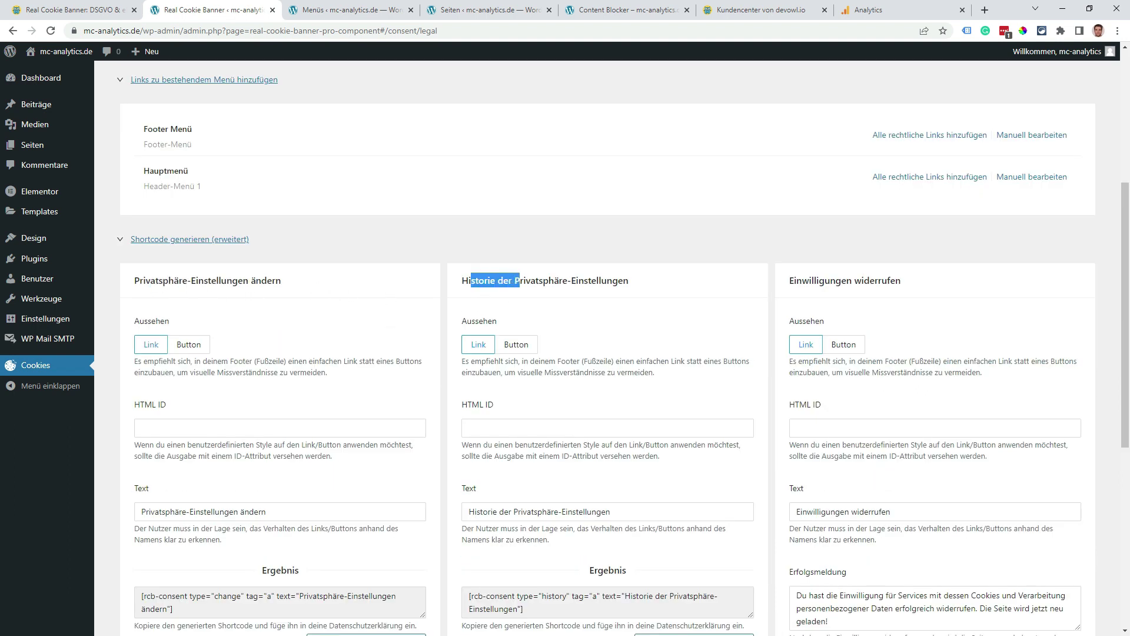
left_click_drag(812, 281, 882, 282)
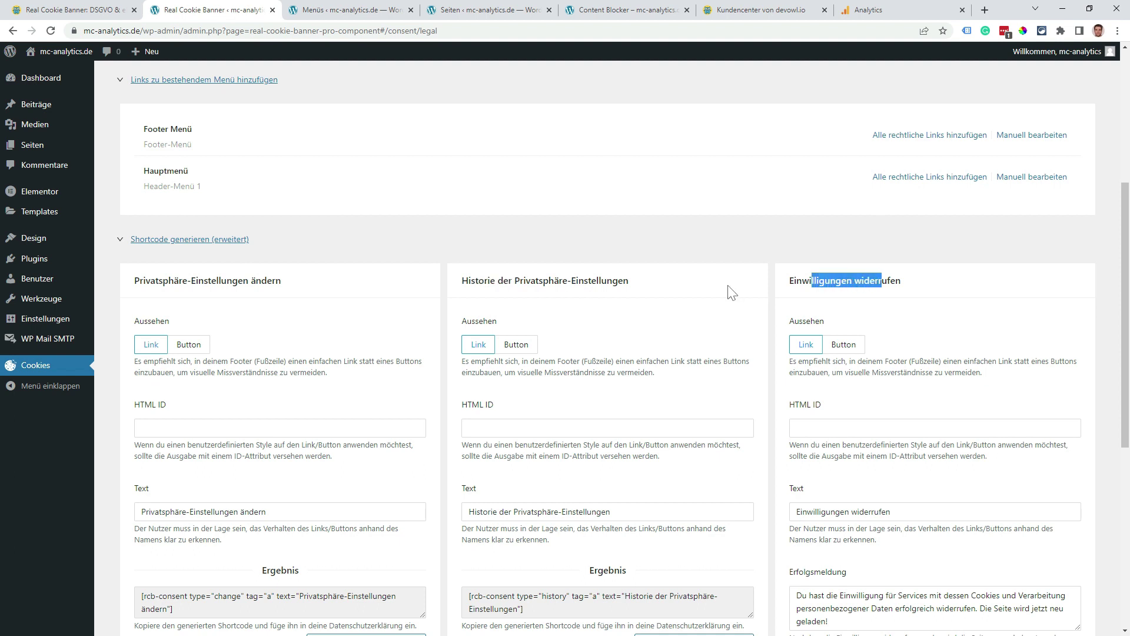
left_click(771, 289)
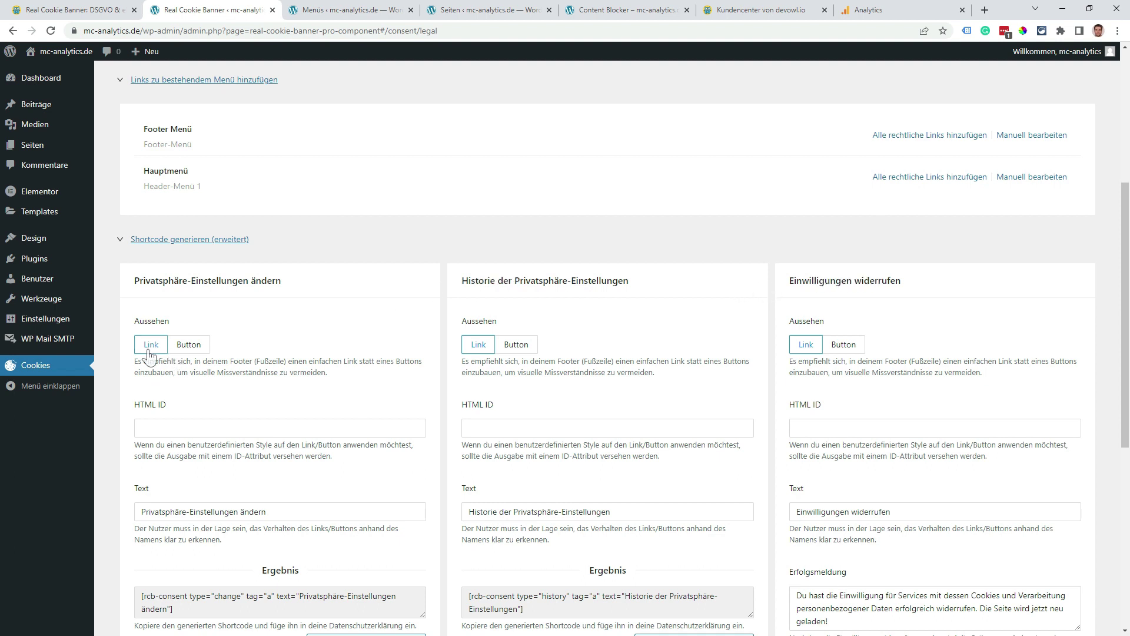
Set the appearance of the Privatsphäre-Einstellungen ändern shortcode to Button and select the generated shortcode text
scroll(242, 348, "down", 3)
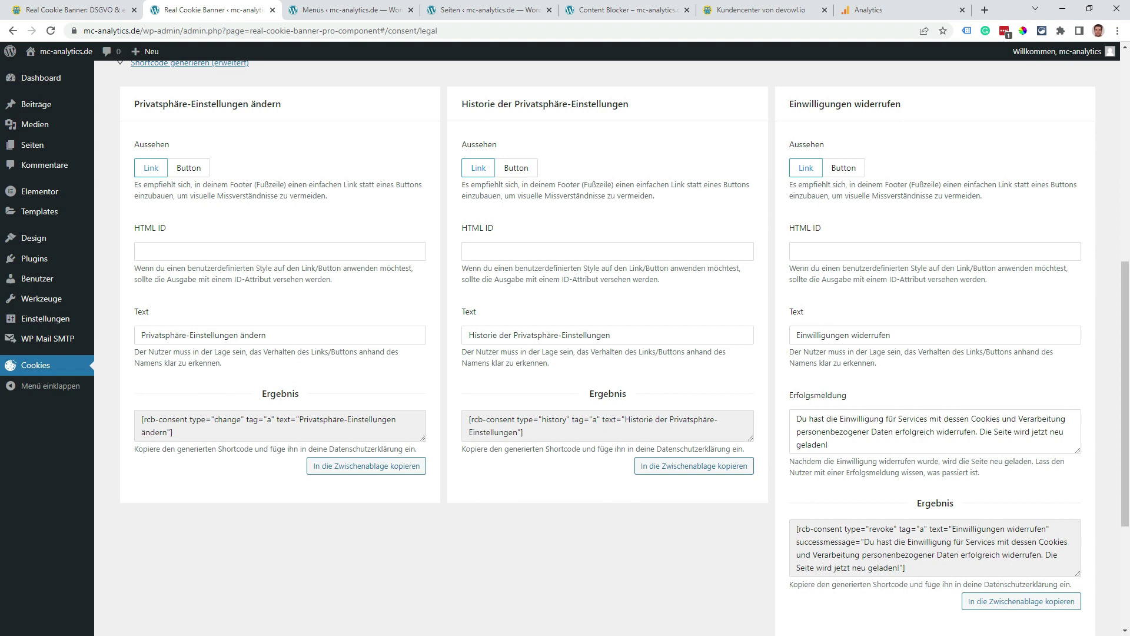
left_click(277, 425)
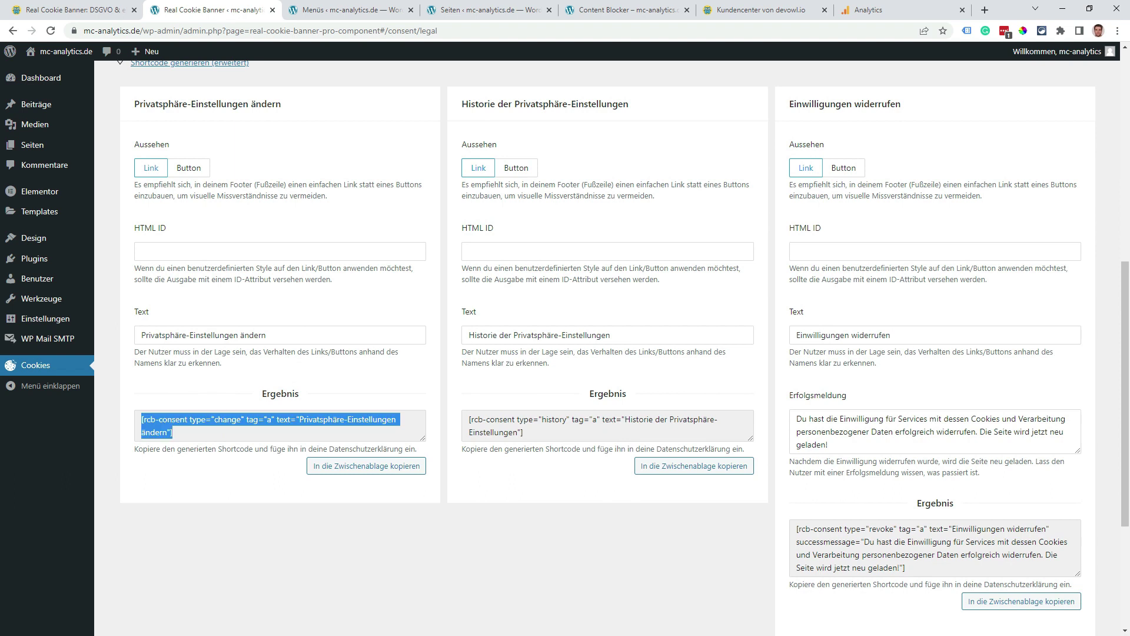
left_click(194, 172)
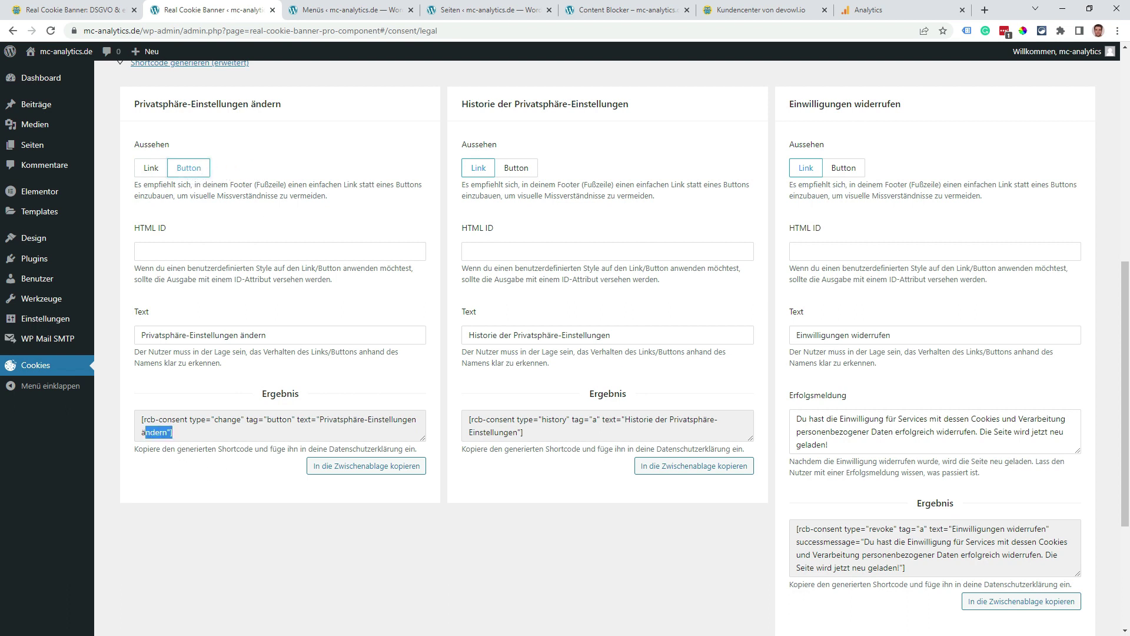
triple_click(156, 432)
Open Real Cookie Banner's Import / Export section, dismiss the introductory notice and look over the import and export options
scroll(412, 376, "up", 4)
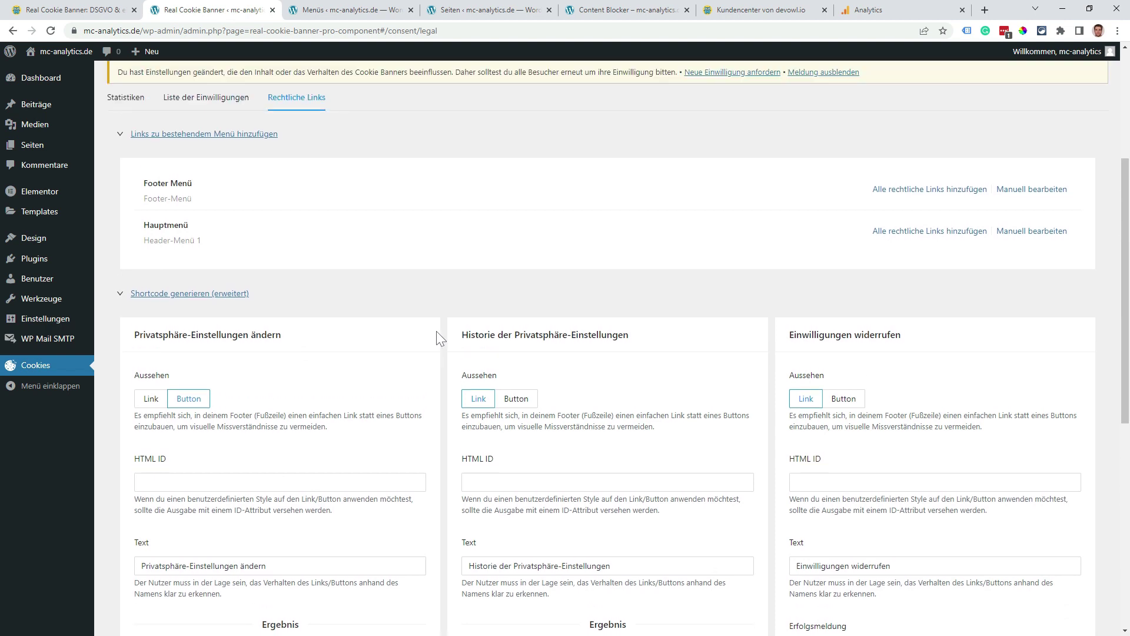
scroll(436, 337, "up", 3)
left_click(535, 230)
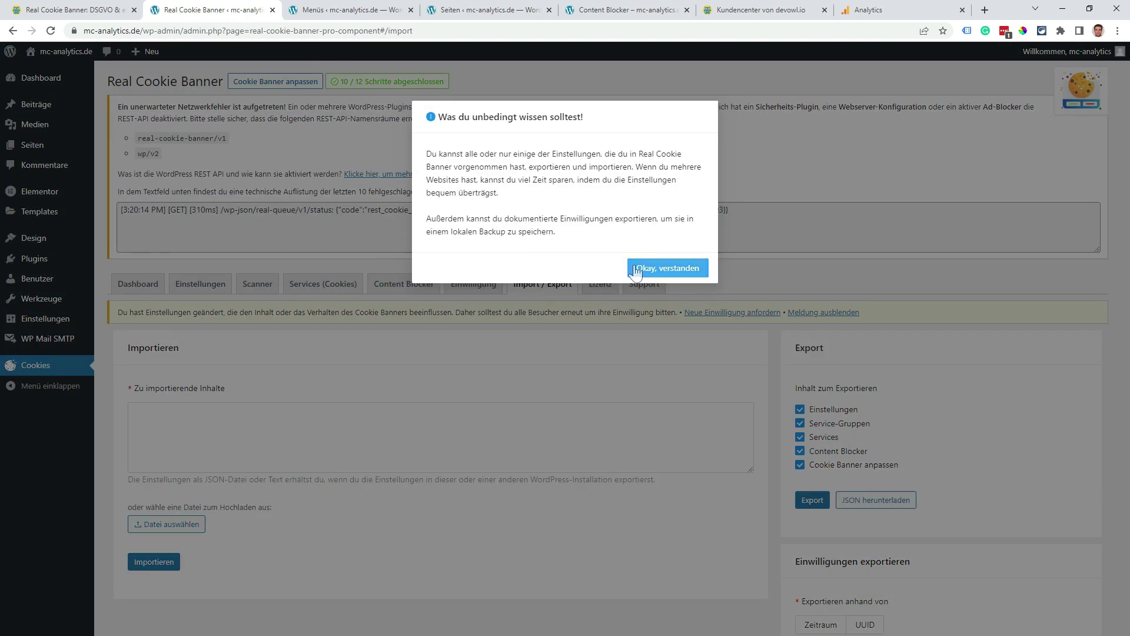
left_click(636, 270)
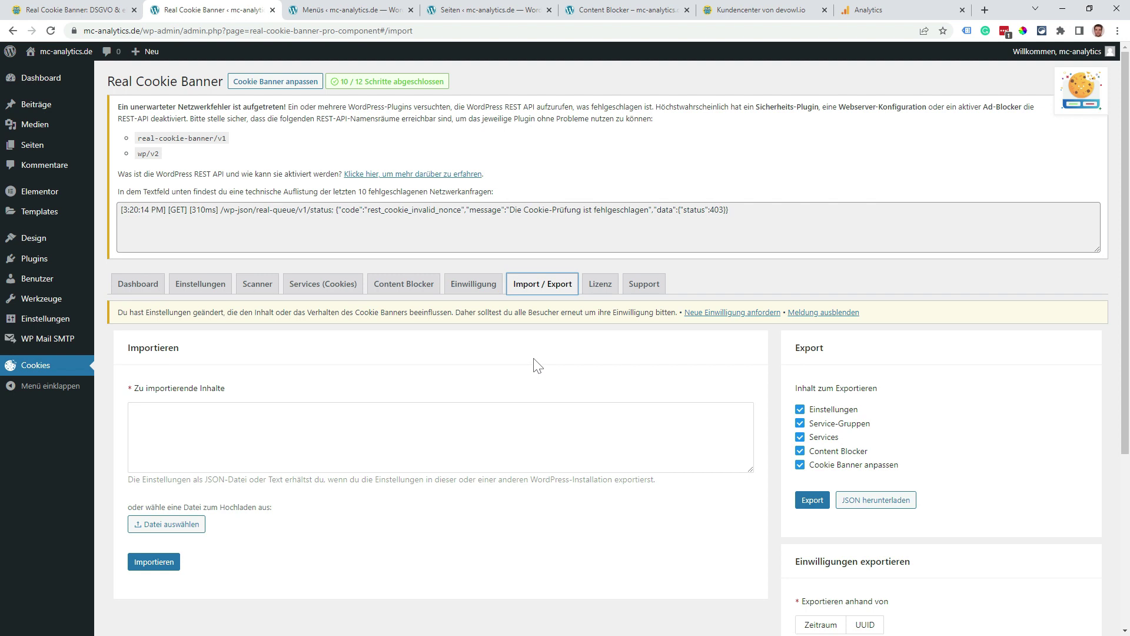
scroll(580, 365, "down", 1)
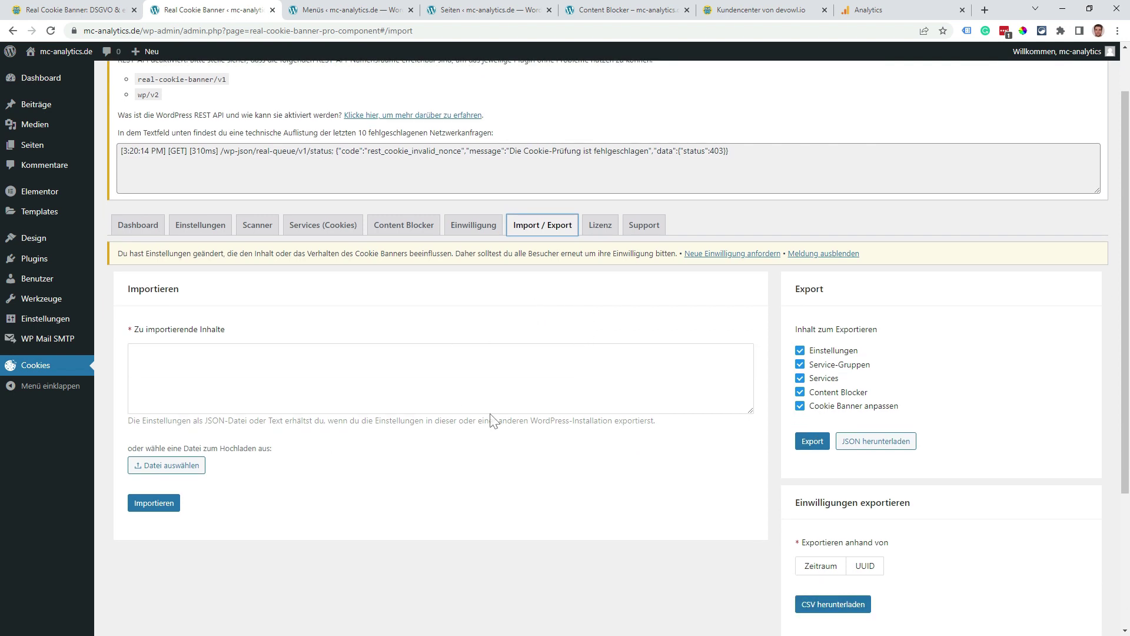
scroll(493, 421, "up", 1)
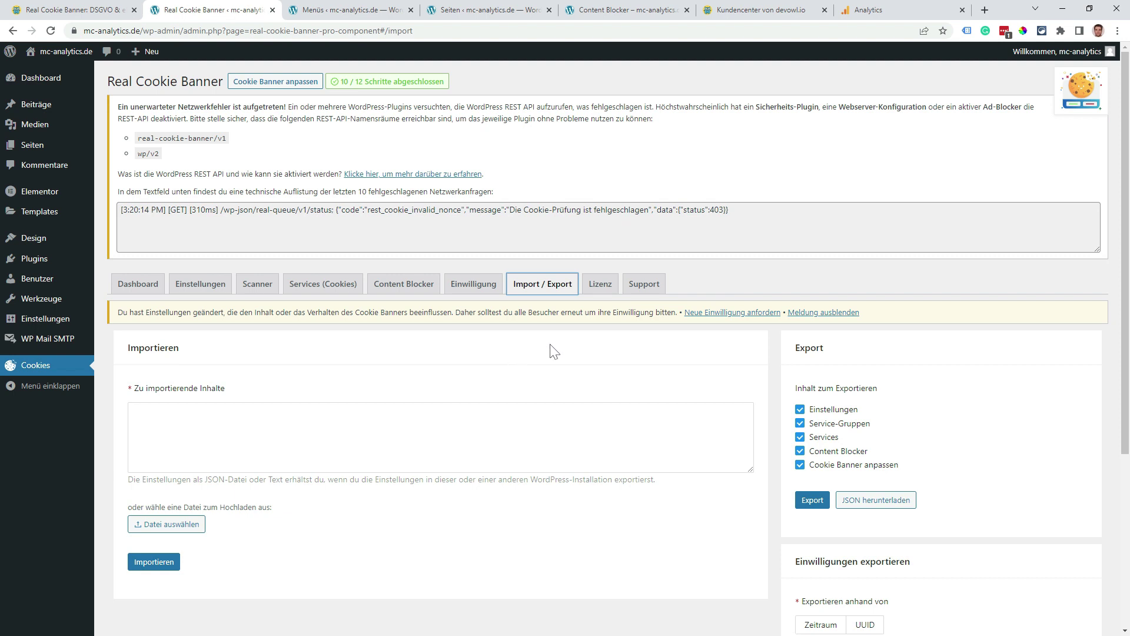
View the plugin's licence section, then open the devowl.io support page and examine its knowledge base and ticket form
left_click(603, 293)
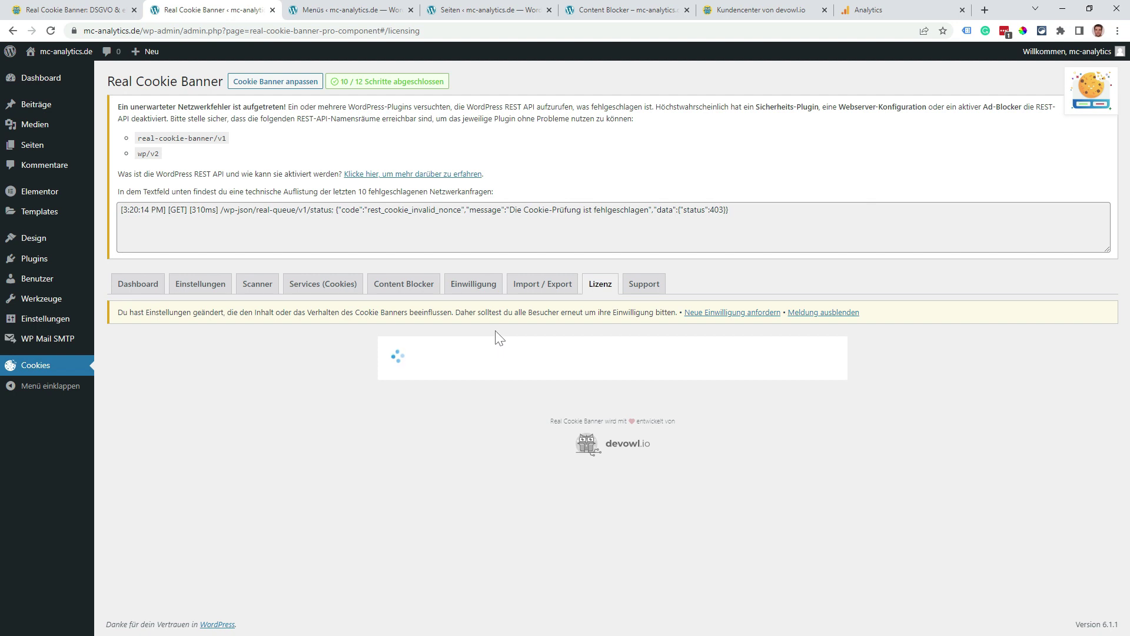
left_click(646, 285)
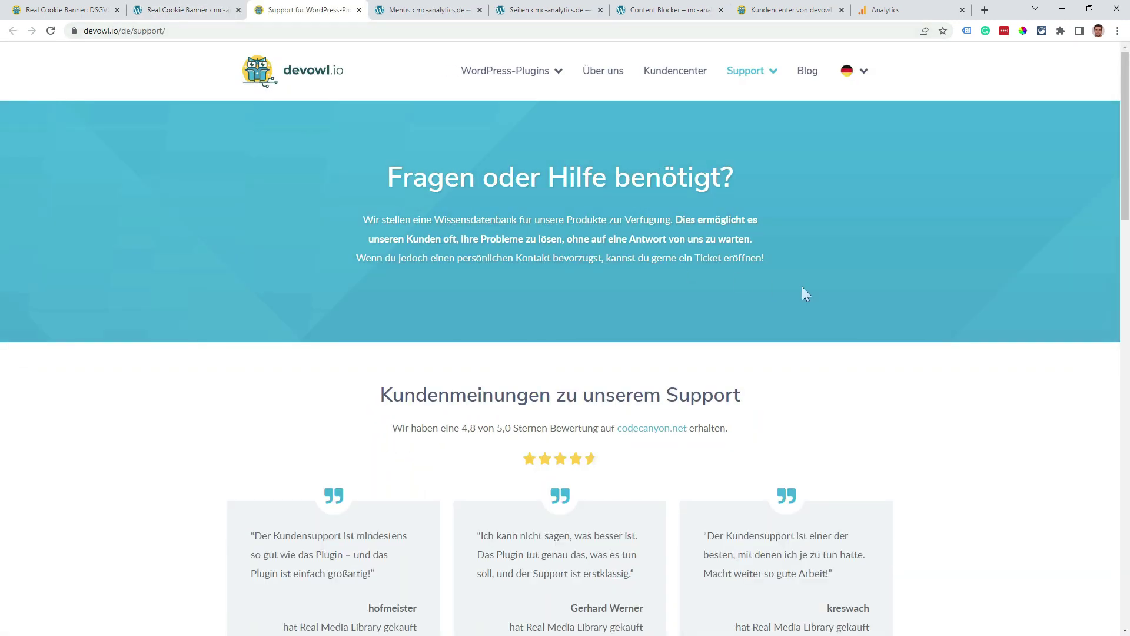
scroll(902, 328, "down", 10)
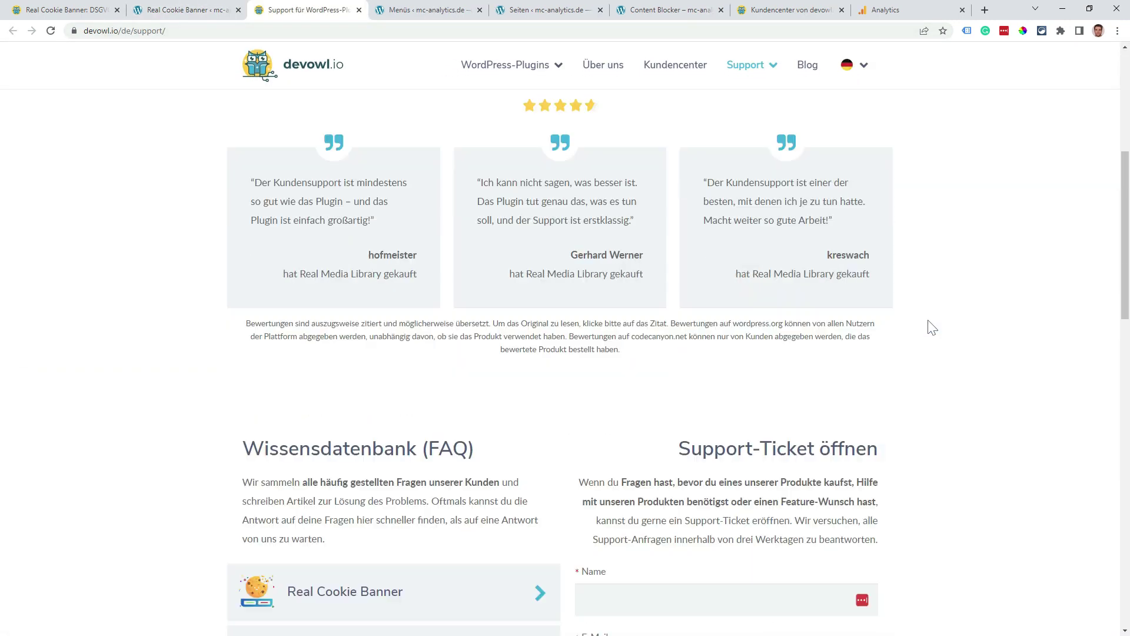
scroll(781, 317, "up", 1)
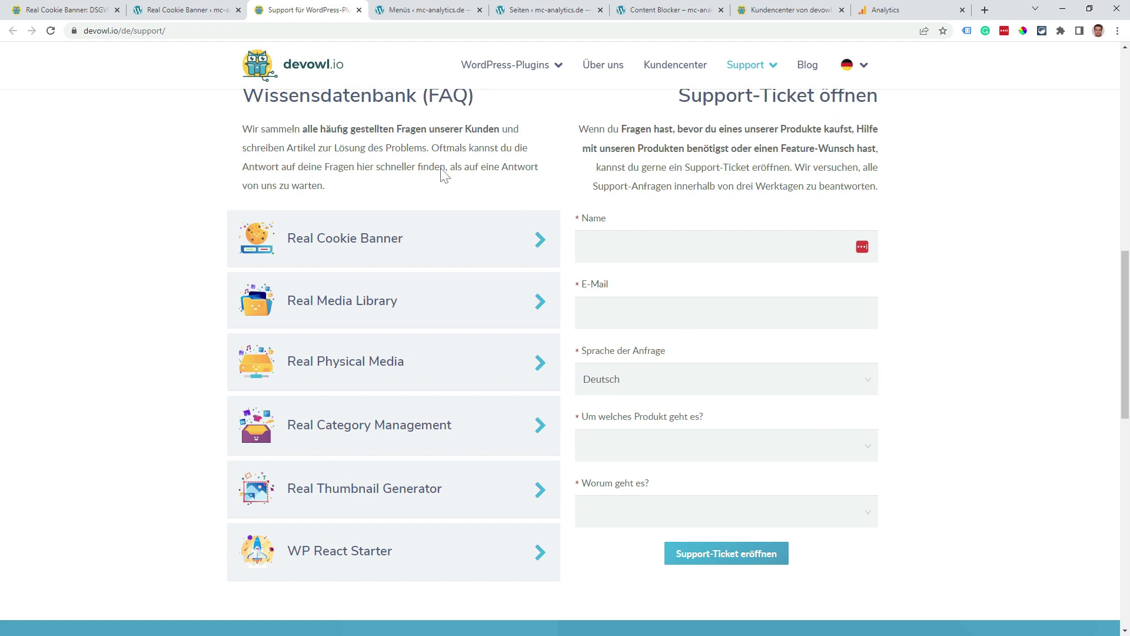
Return to the Real Cookie Banner dashboard, review the setup checklist and open the WordPress Customizer
left_click(188, 10)
left_click(138, 284)
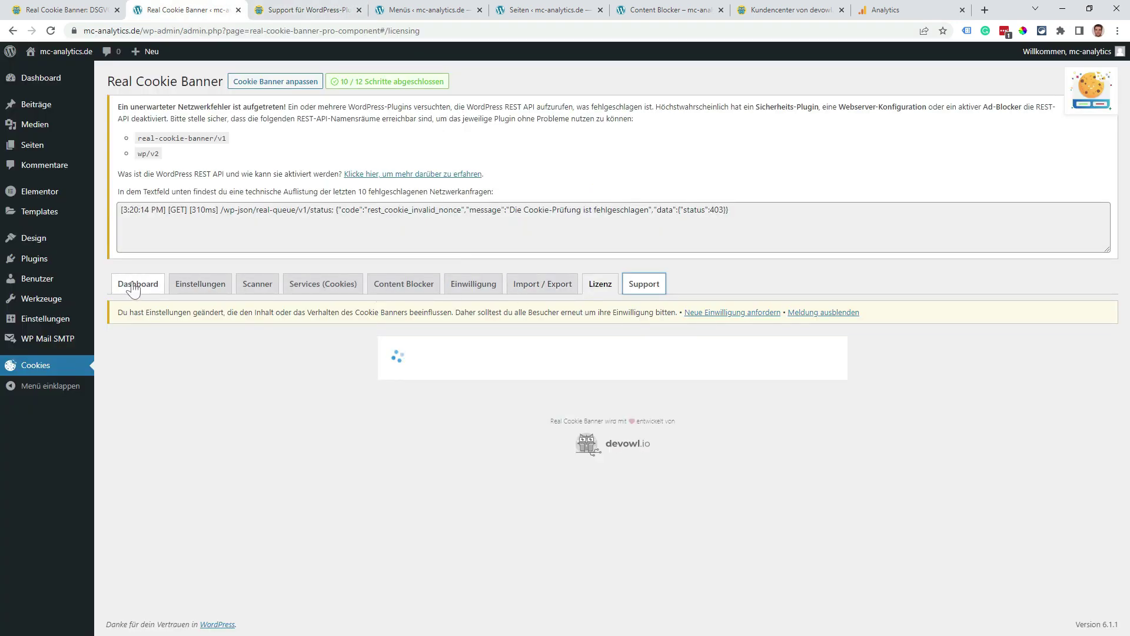
scroll(269, 340, "down", 2)
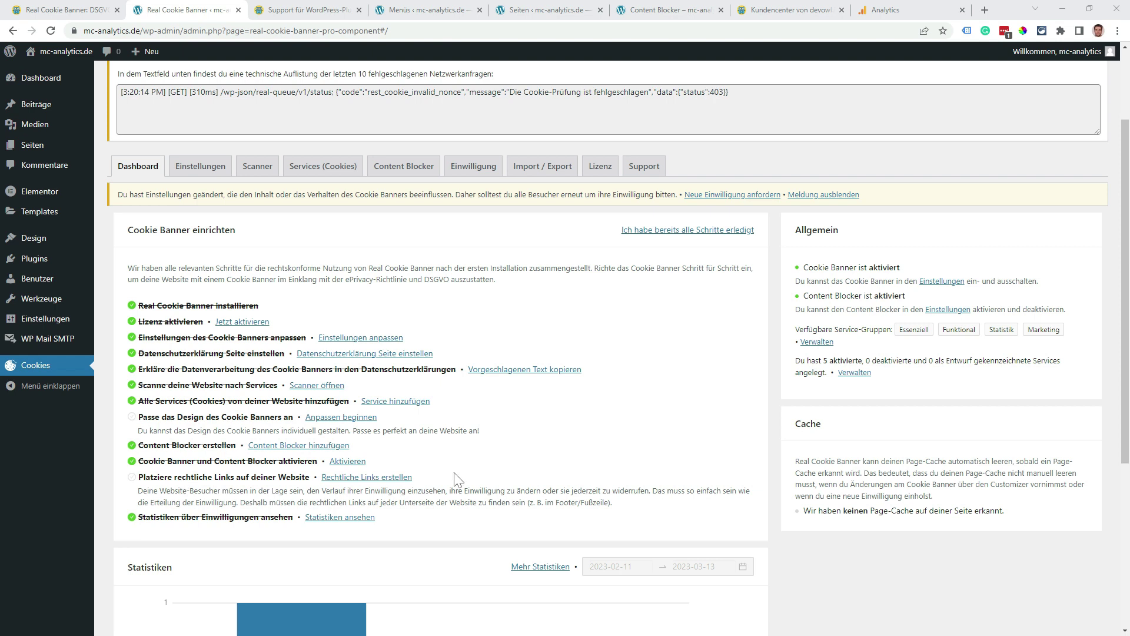
mouse_move(254, 453)
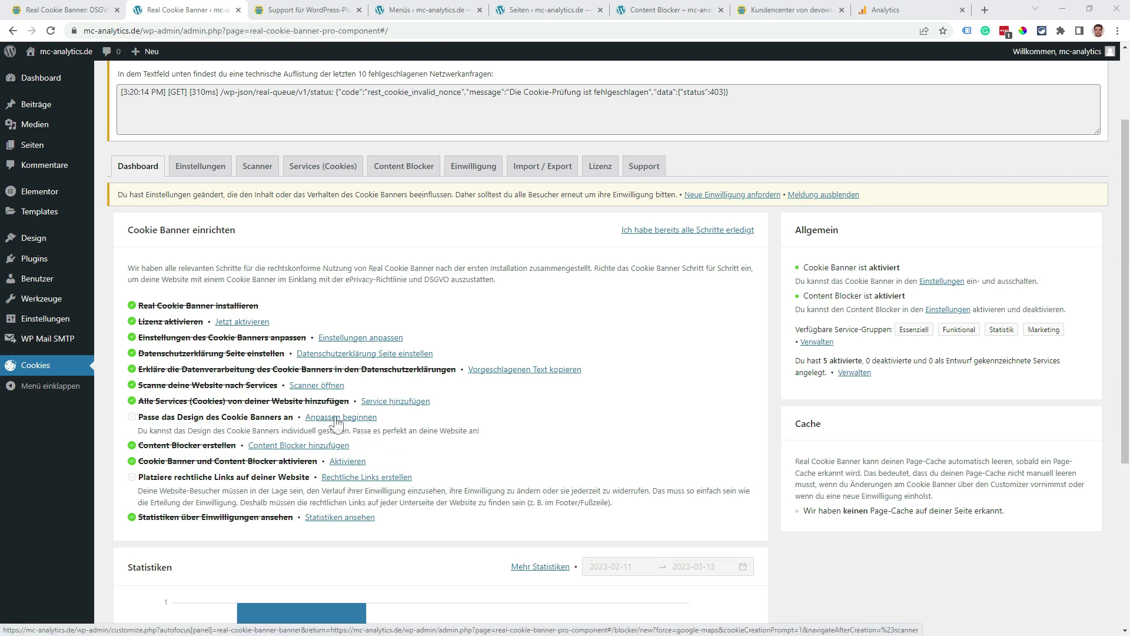
mouse_move(30, 241)
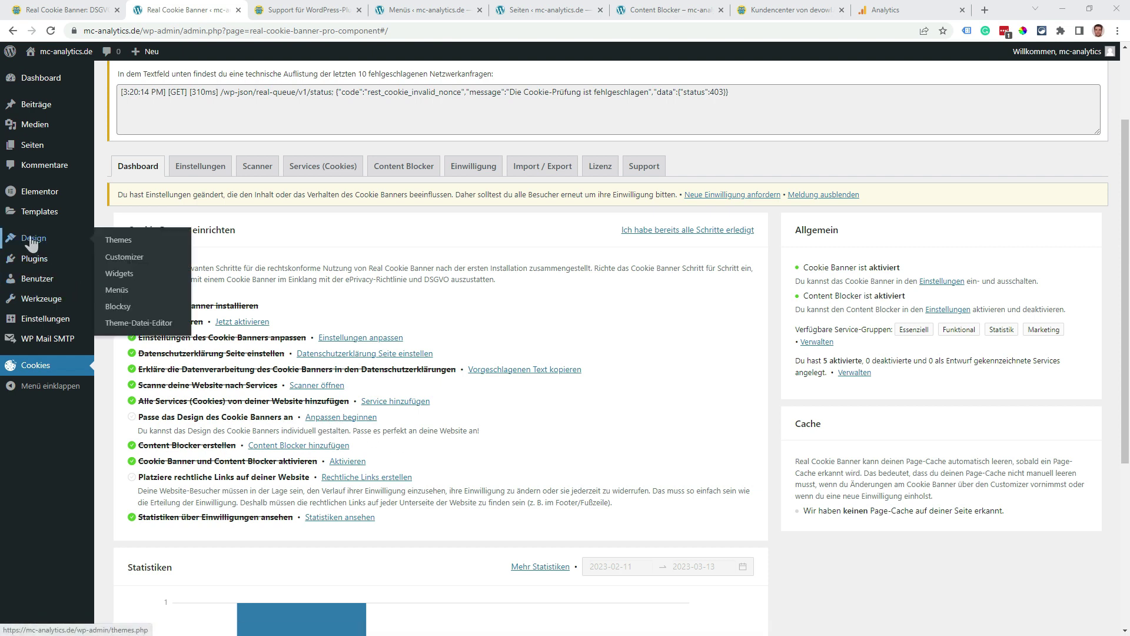
left_click(125, 259)
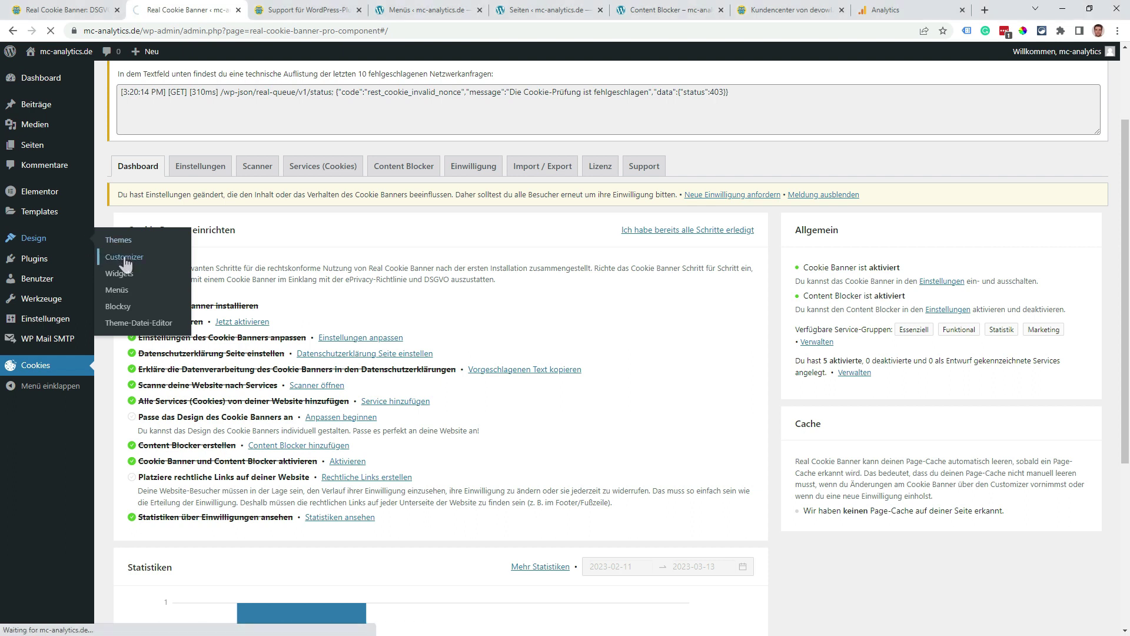
Open the Cookie Banner section of the Customizer and show its Grundlegendes Layout settings
scroll(115, 225, "down", 3)
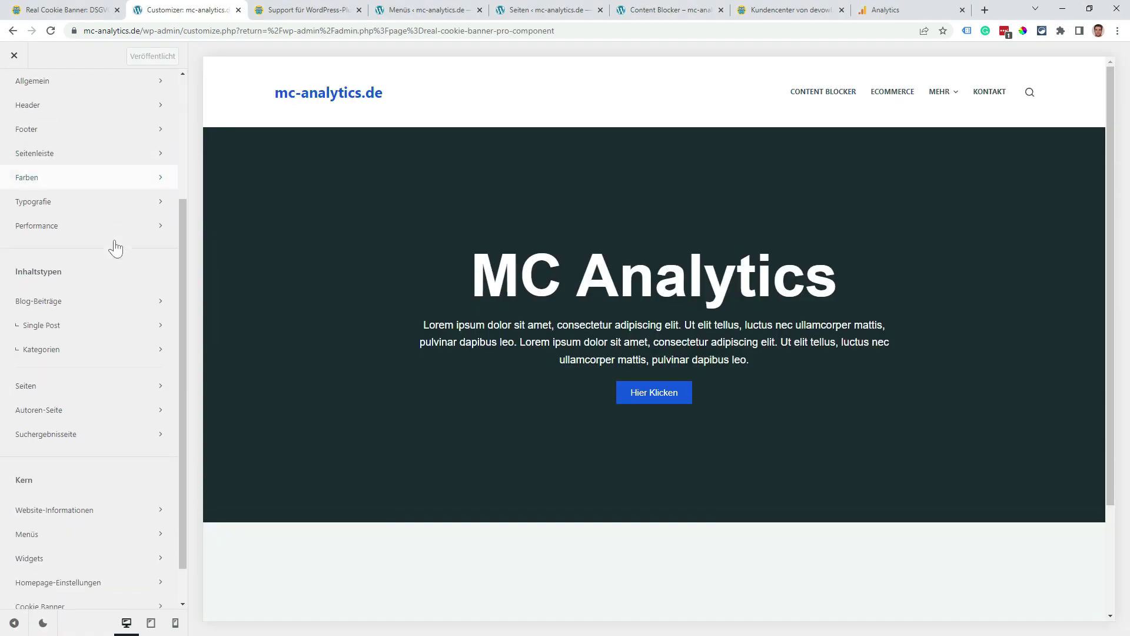
scroll(114, 248, "down", 1)
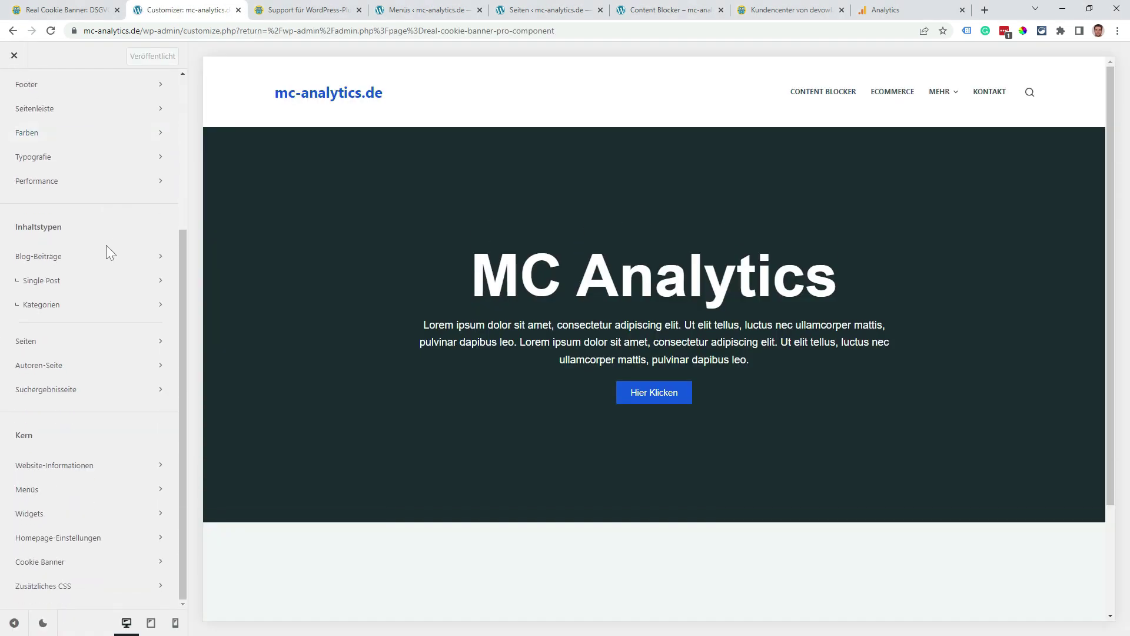
left_click(89, 568)
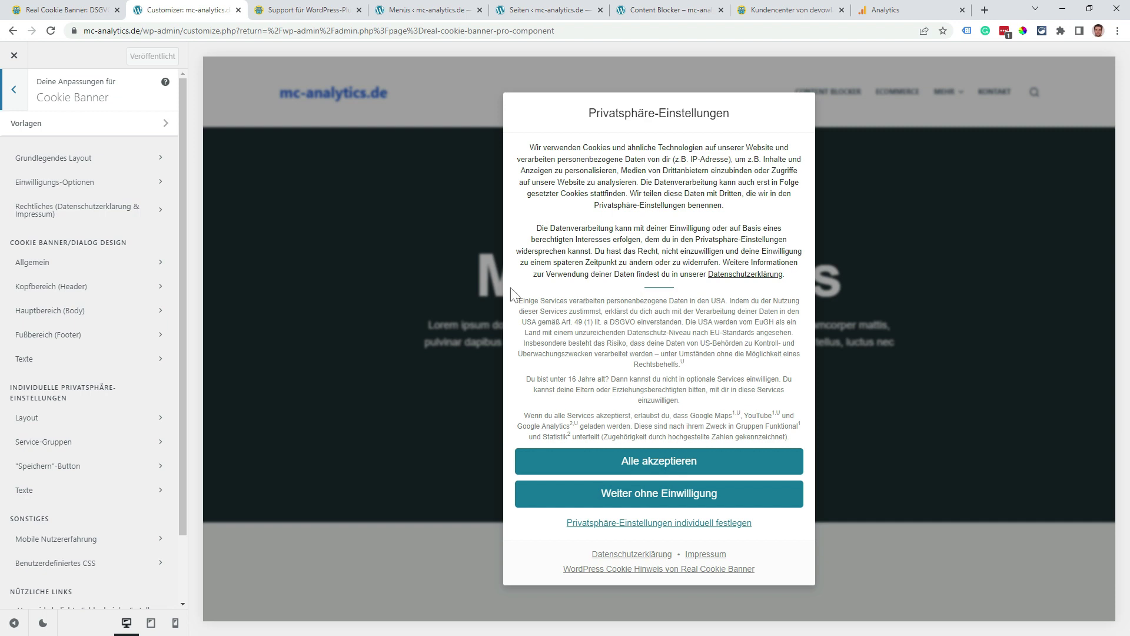
left_click(122, 163)
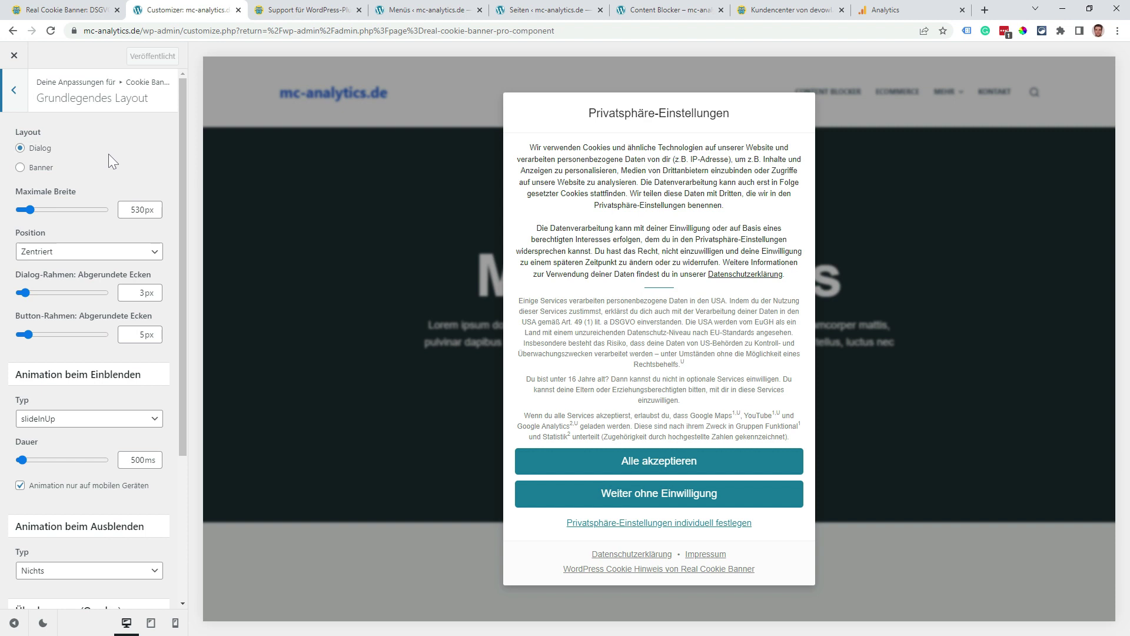
Preview the Banner layout, switch back to Dialog, and look over the remaining size, animation and overlay settings
left_click(38, 169)
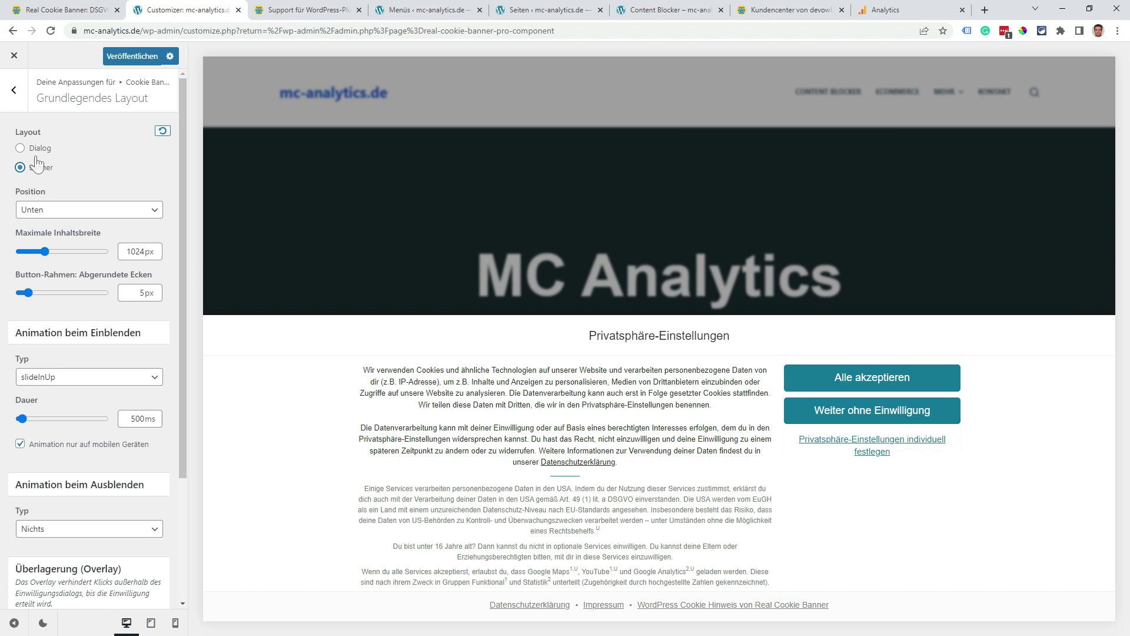
left_click(39, 152)
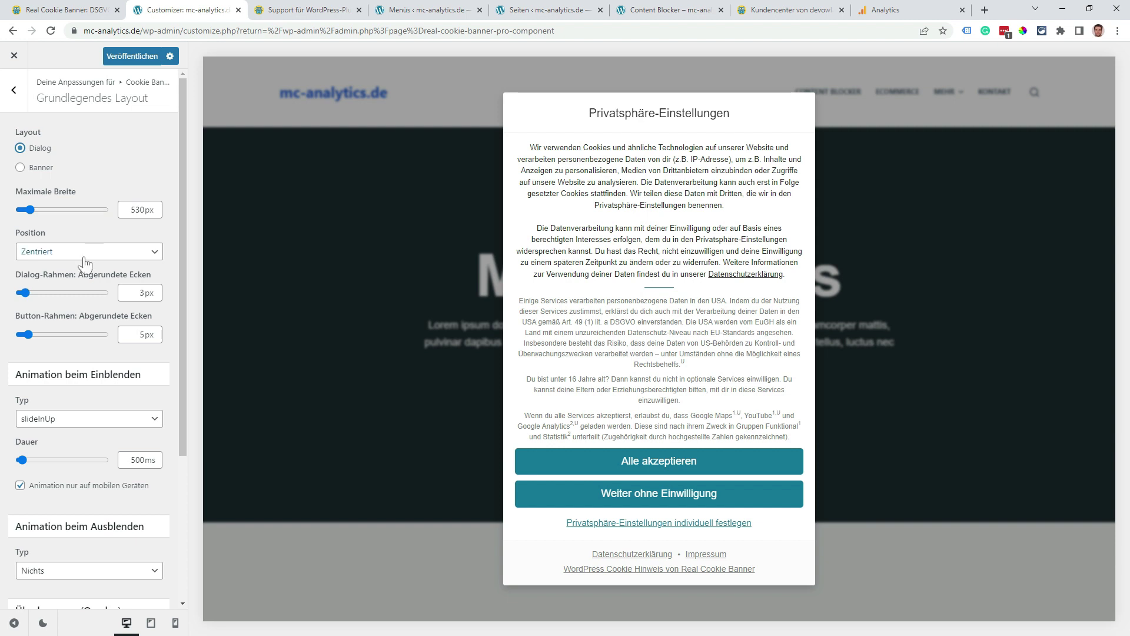
scroll(85, 264, "down", 3)
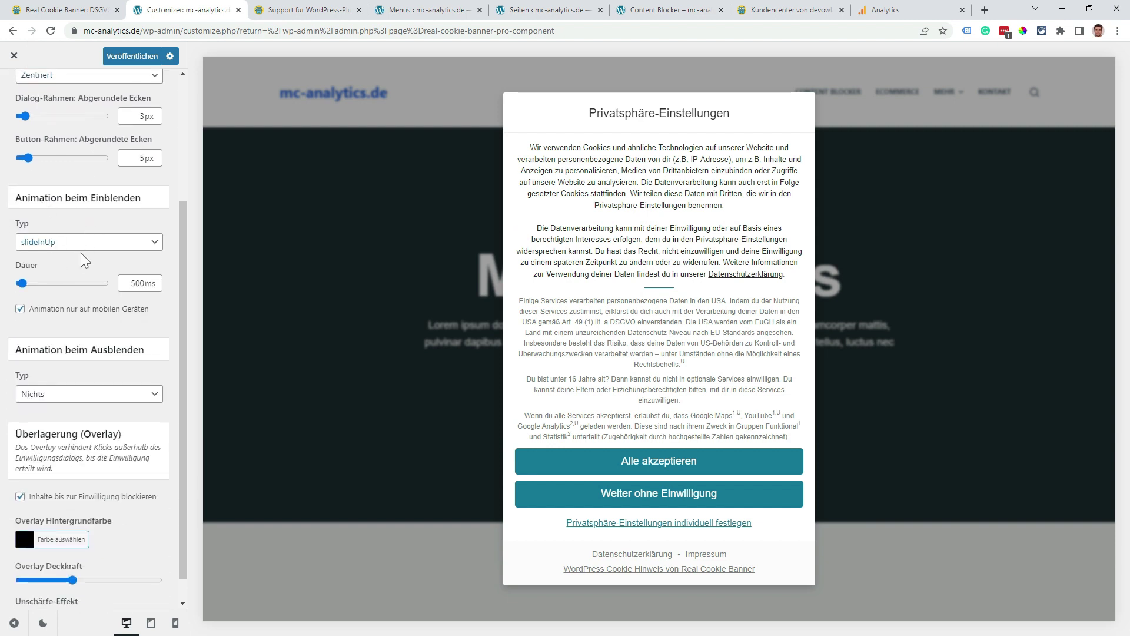
scroll(81, 256, "down", 1)
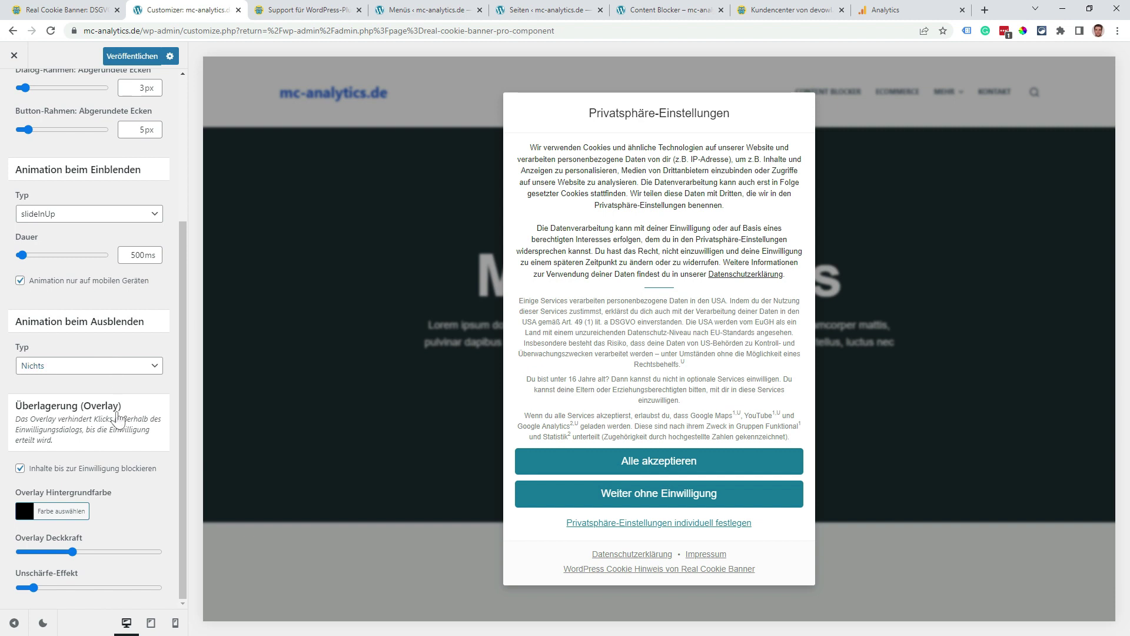
scroll(118, 419, "up", 4)
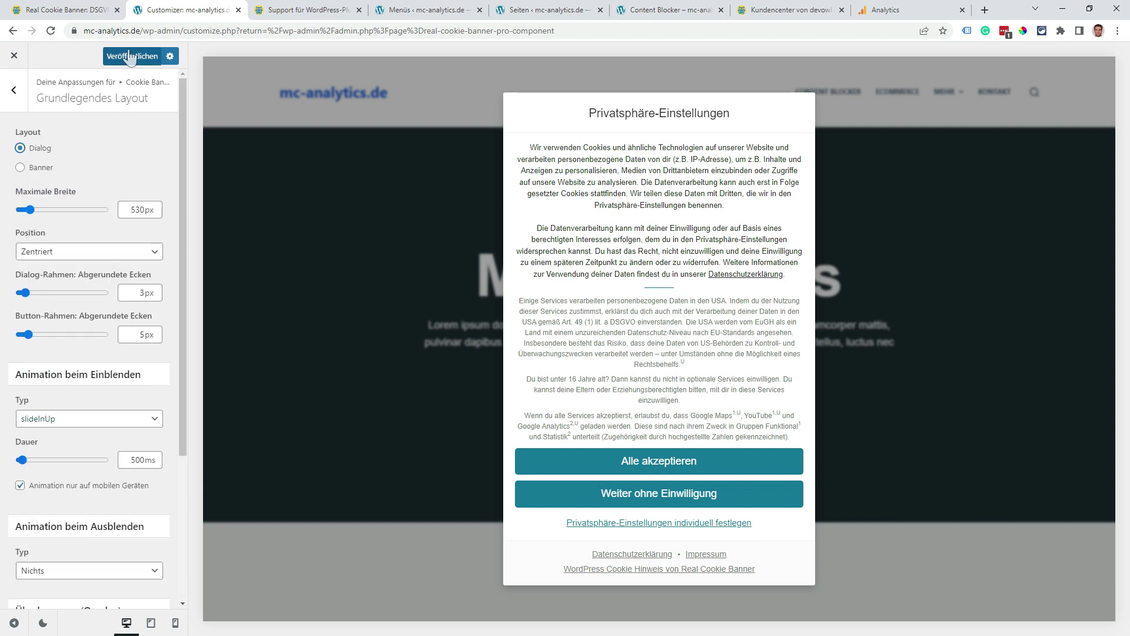
left_click(14, 93)
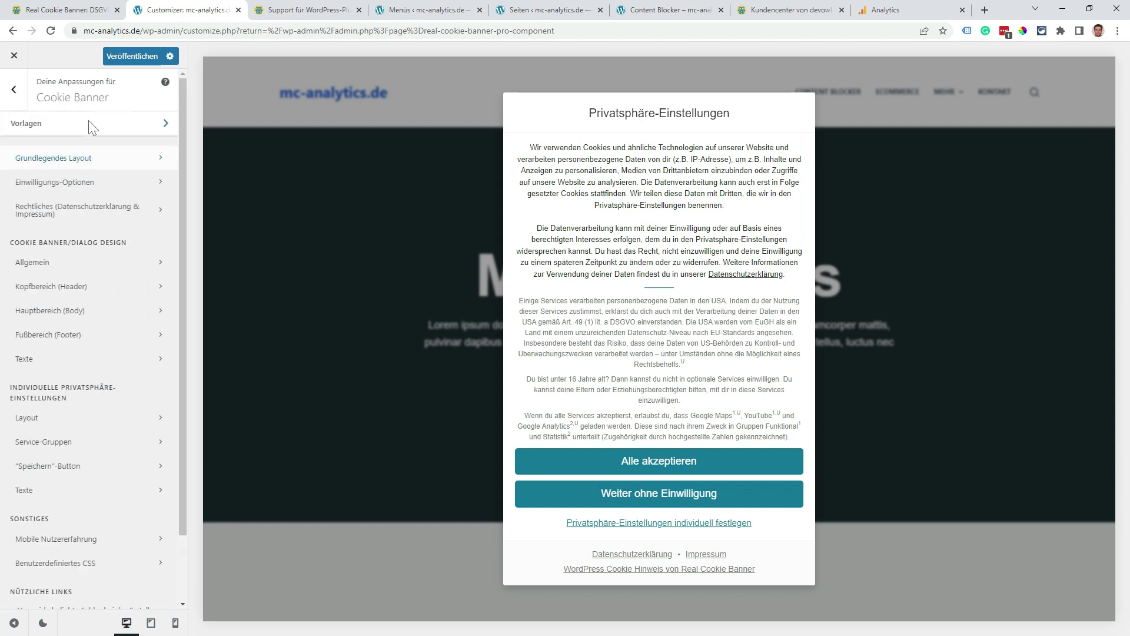
Open the Einwilligungs-Optionen and check the display choices for Alle akzeptieren, keeping Button selected
left_click(124, 184)
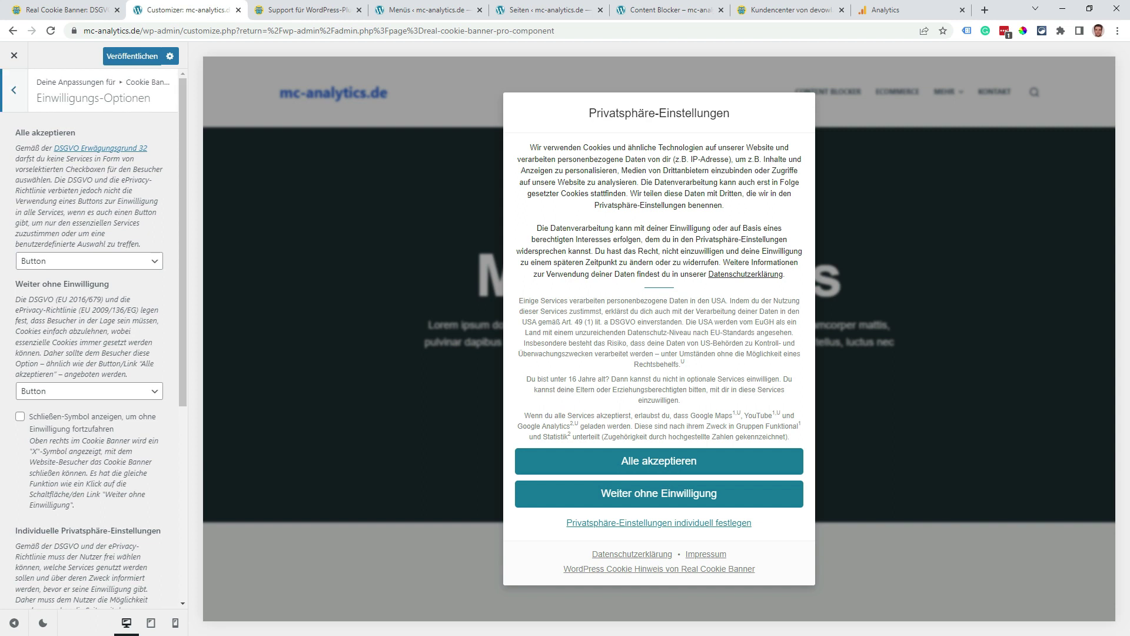
left_click(112, 266)
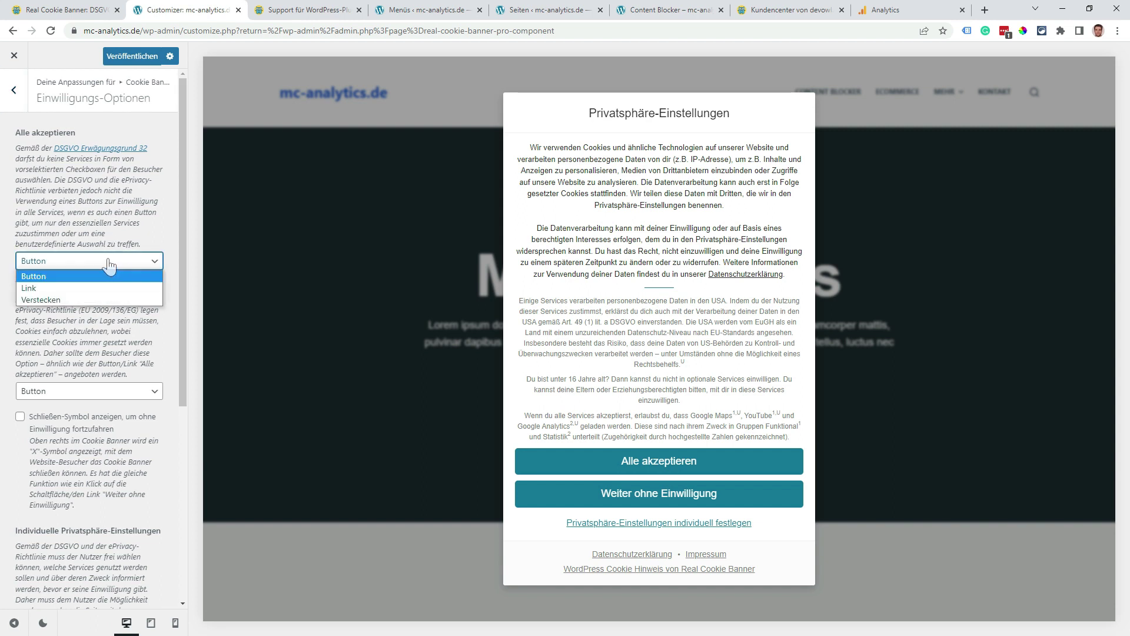
left_click(66, 279)
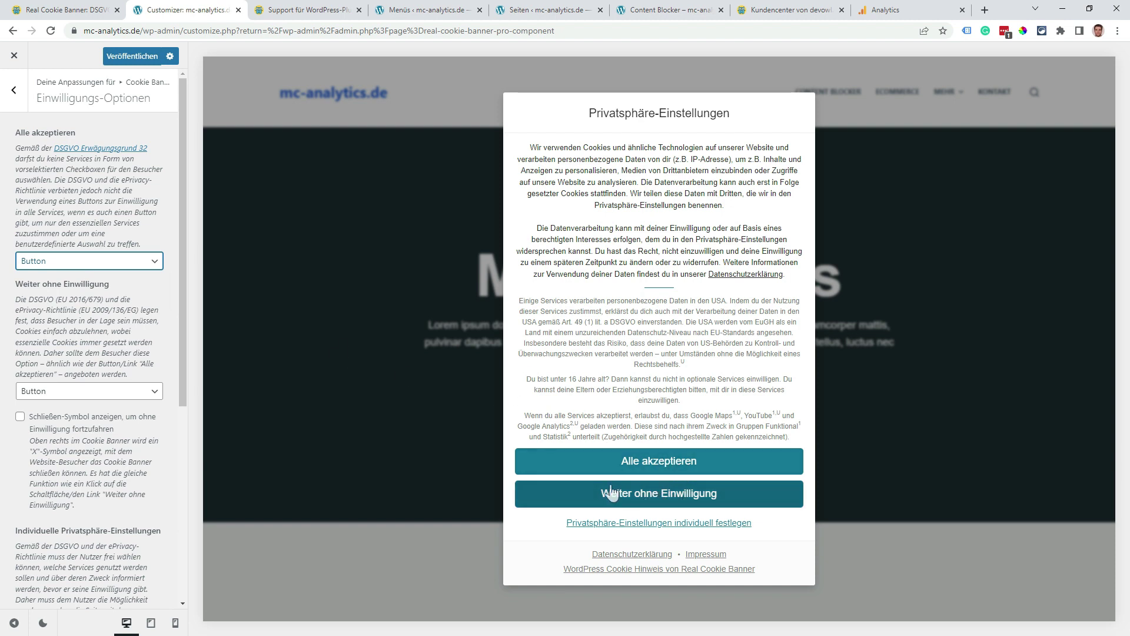
Check the display choices for Individuelle Privatsphäre-Einstellungen, keeping Link, and review the remaining consent options before returning to the Cookie Banner overview
scroll(61, 343, "down", 1)
scroll(71, 306, "down", 3)
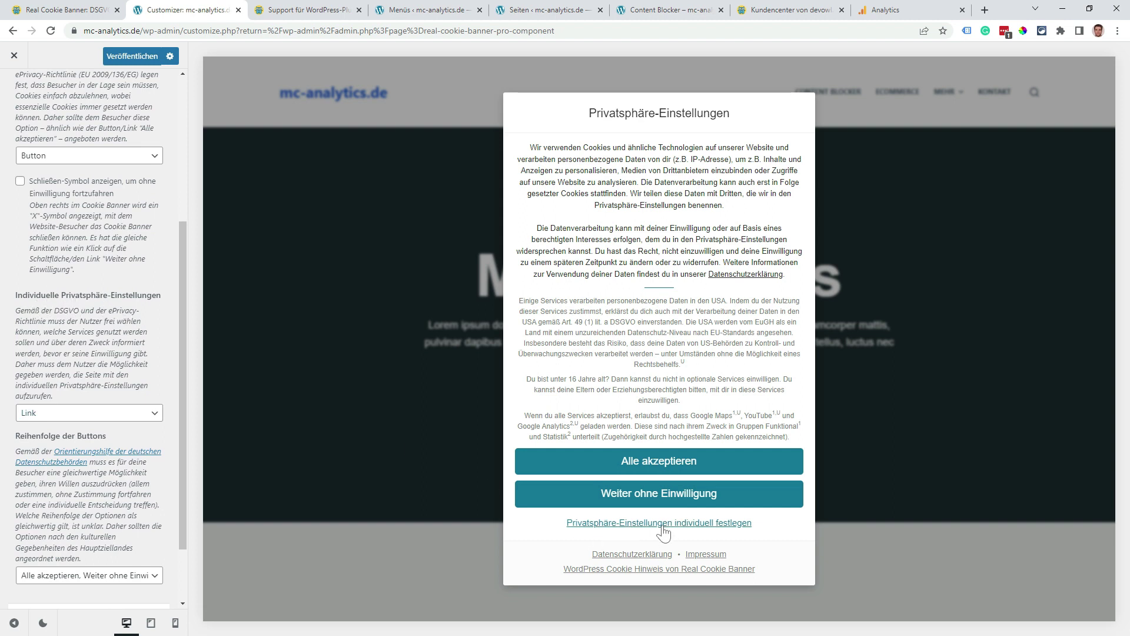
left_click(94, 413)
left_click(59, 428)
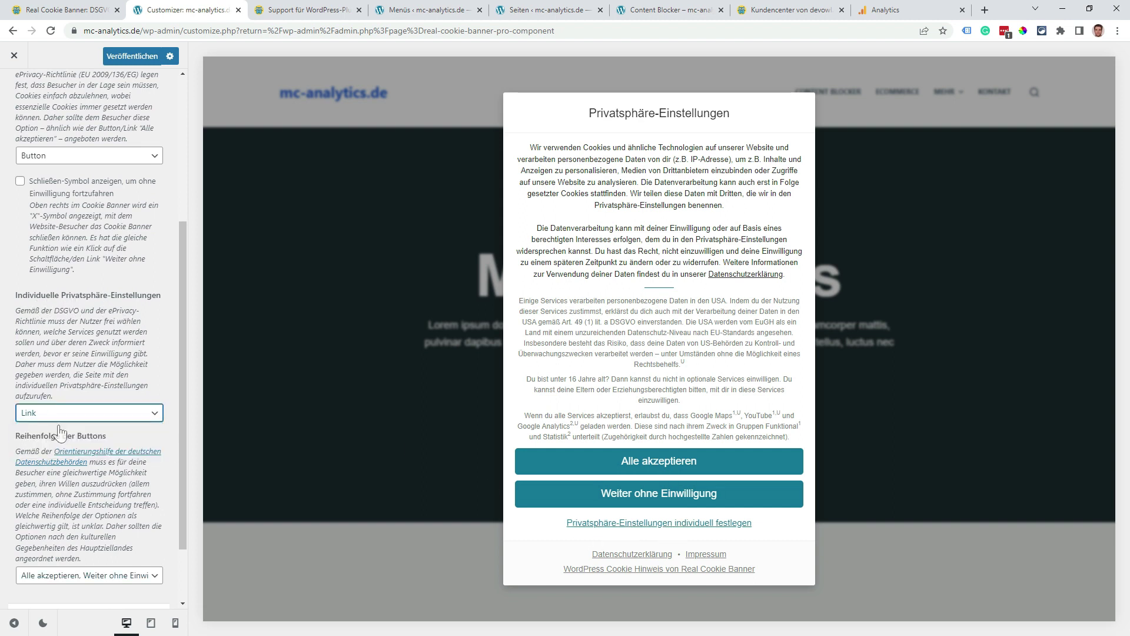
left_click(126, 414)
left_click(126, 441)
scroll(126, 444, "down", 1)
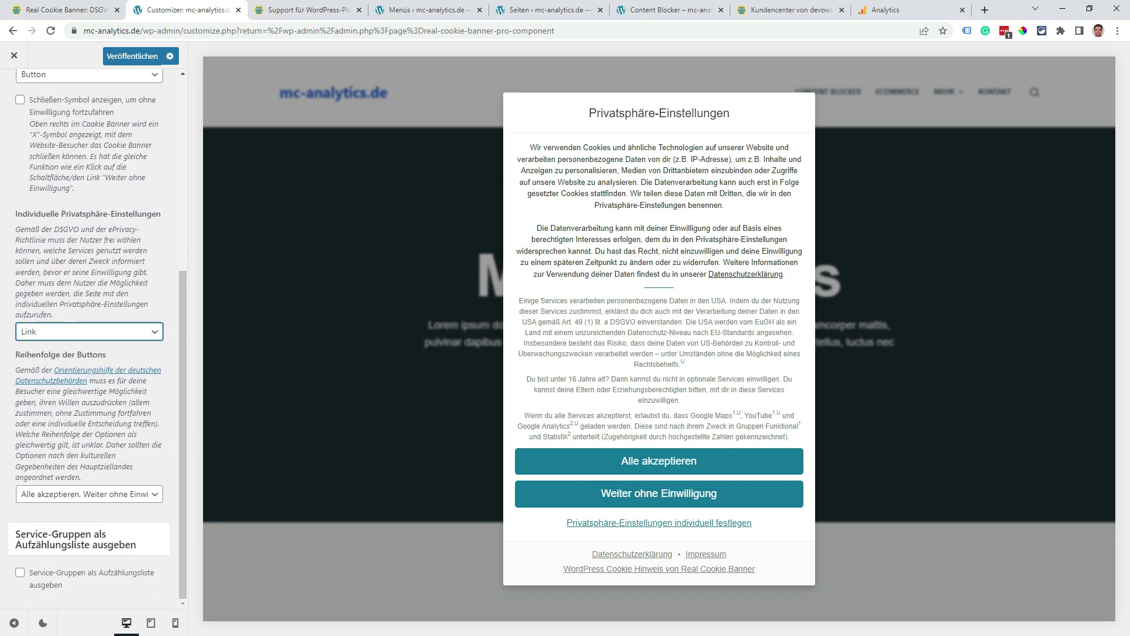
scroll(70, 229, "up", 5)
left_click(14, 90)
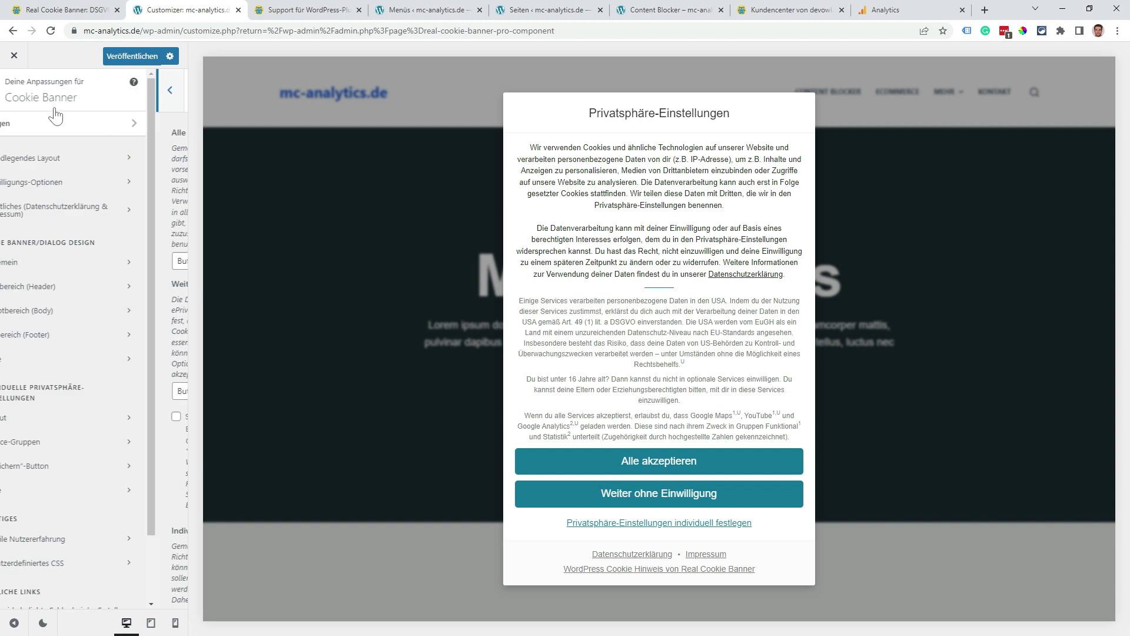